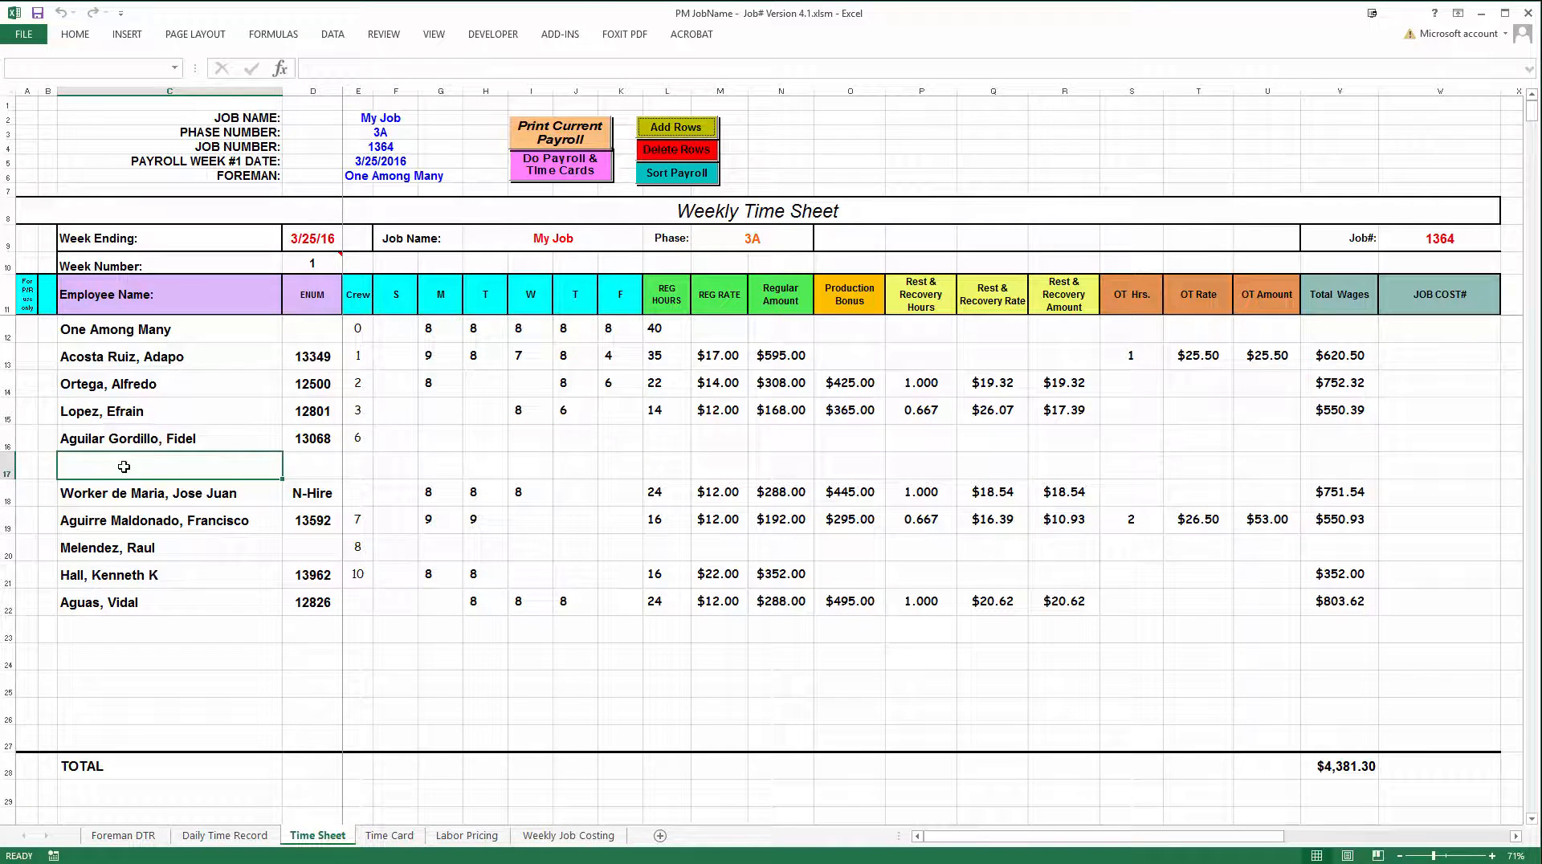
Add four rows to the time sheet, starting at the blank row 17
left_click_drag(125, 465, 122, 550)
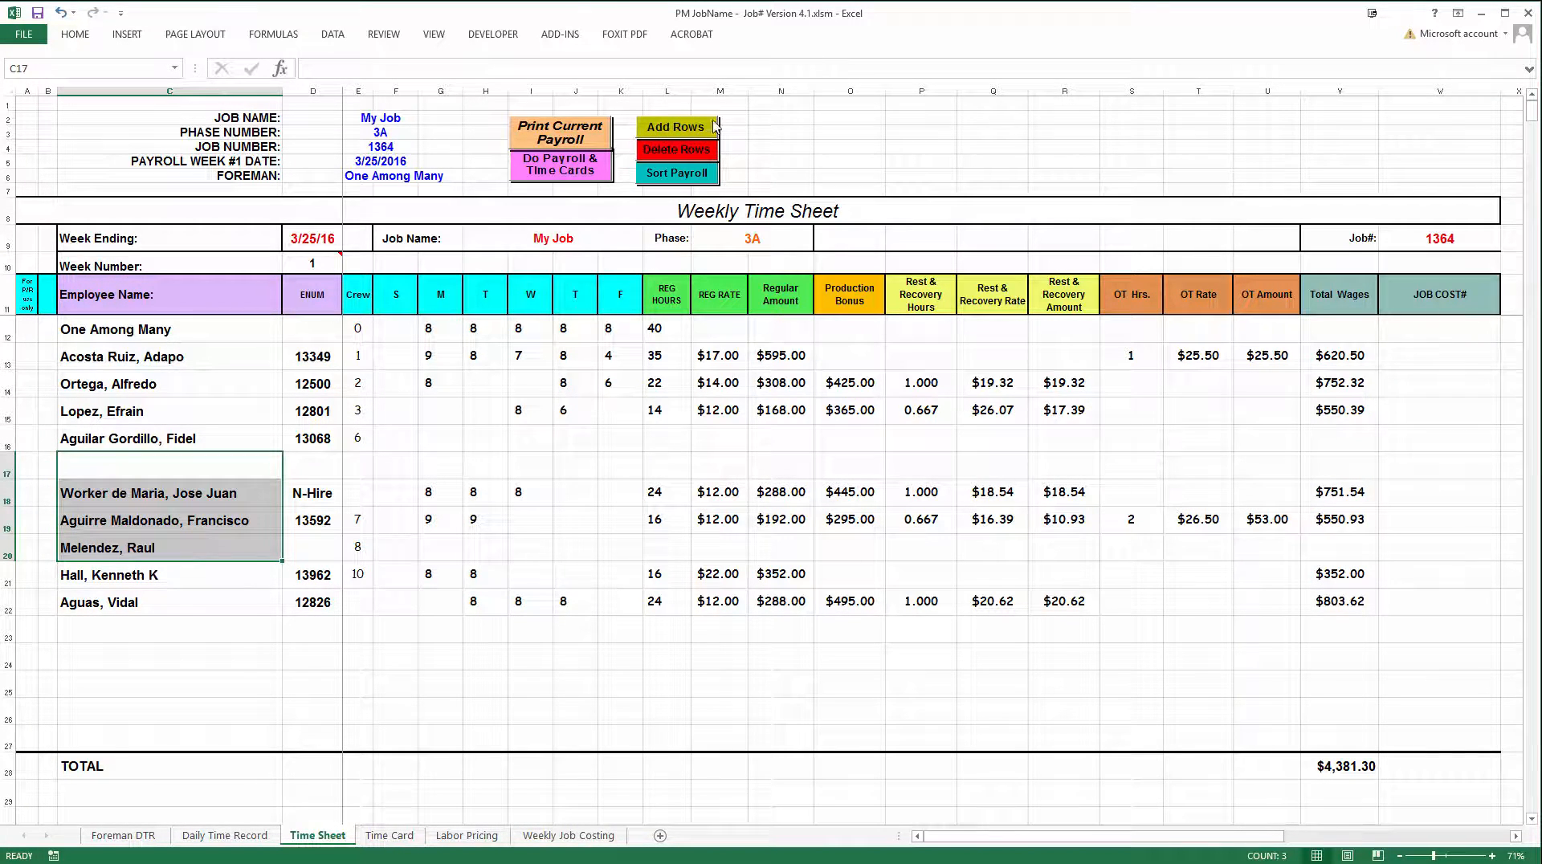
left_click(680, 135)
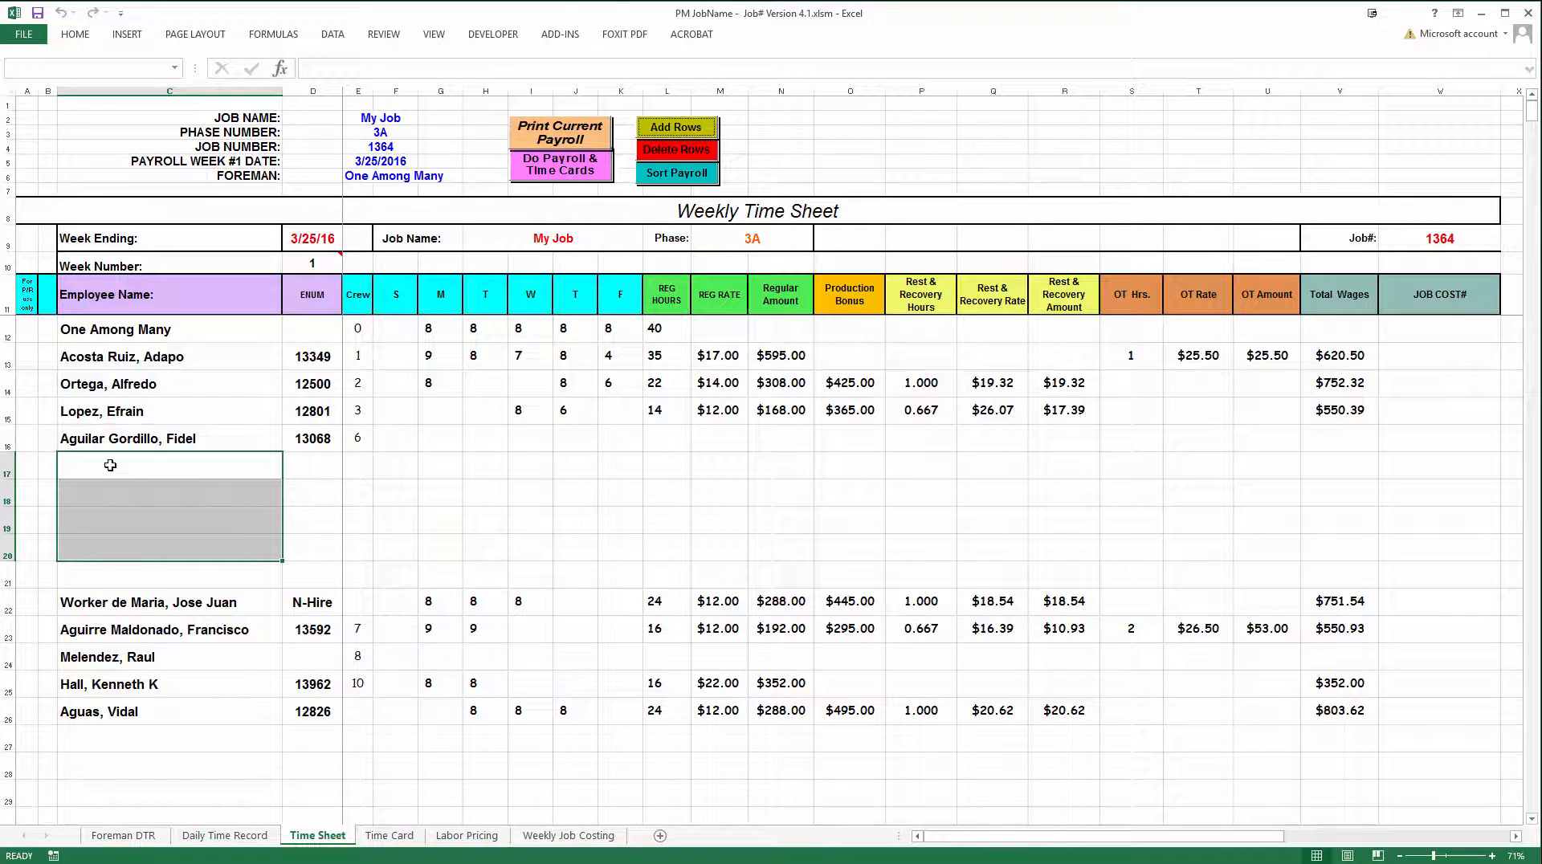
Permanently delete the five blank rows 17 to 21 from the employee list
left_click_drag(111, 464, 113, 572)
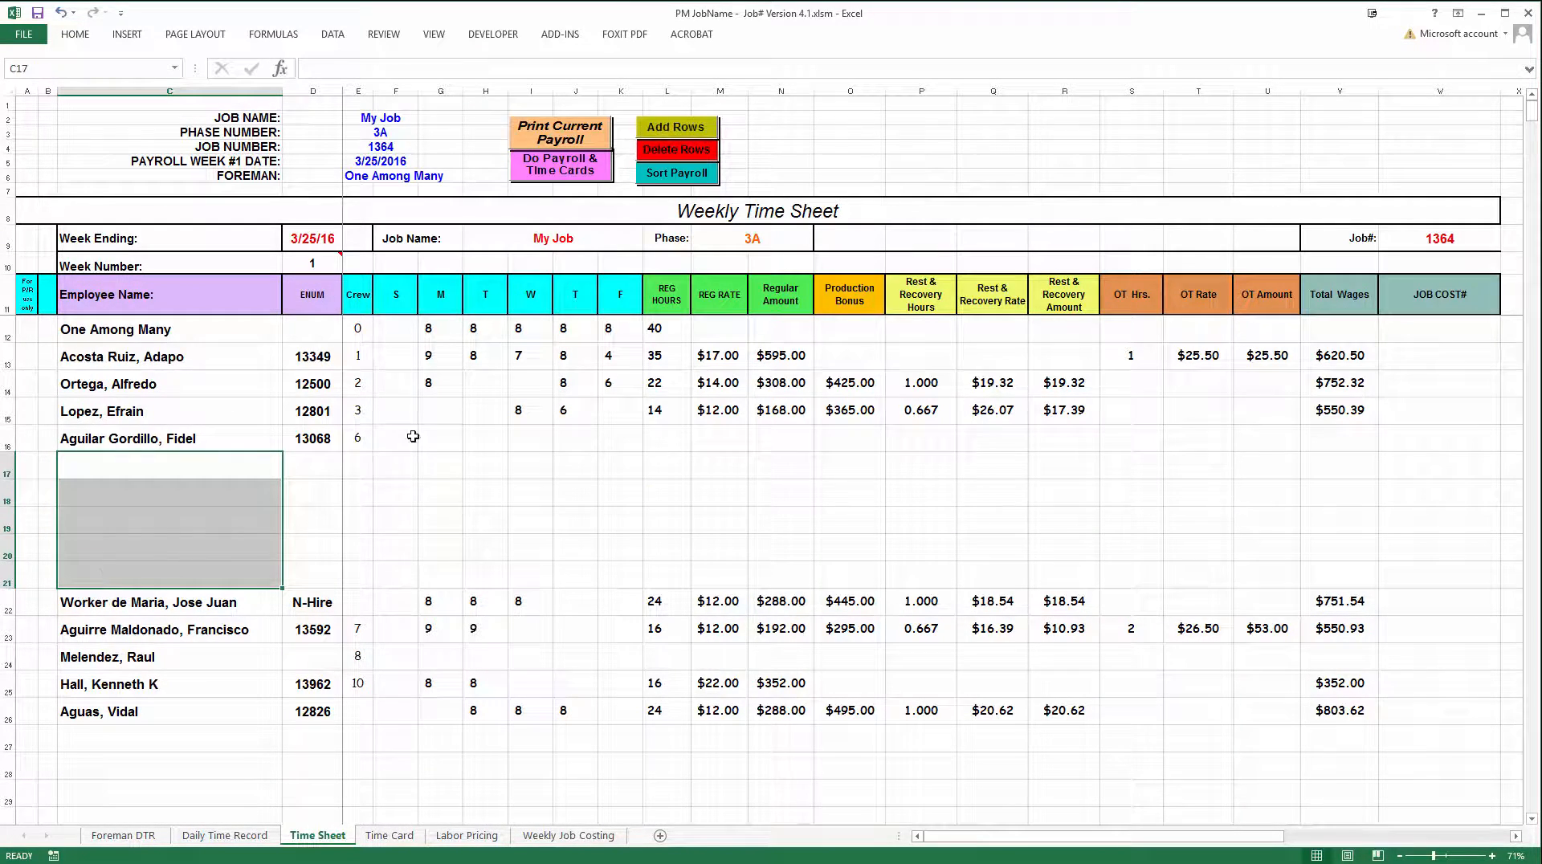
left_click(656, 156)
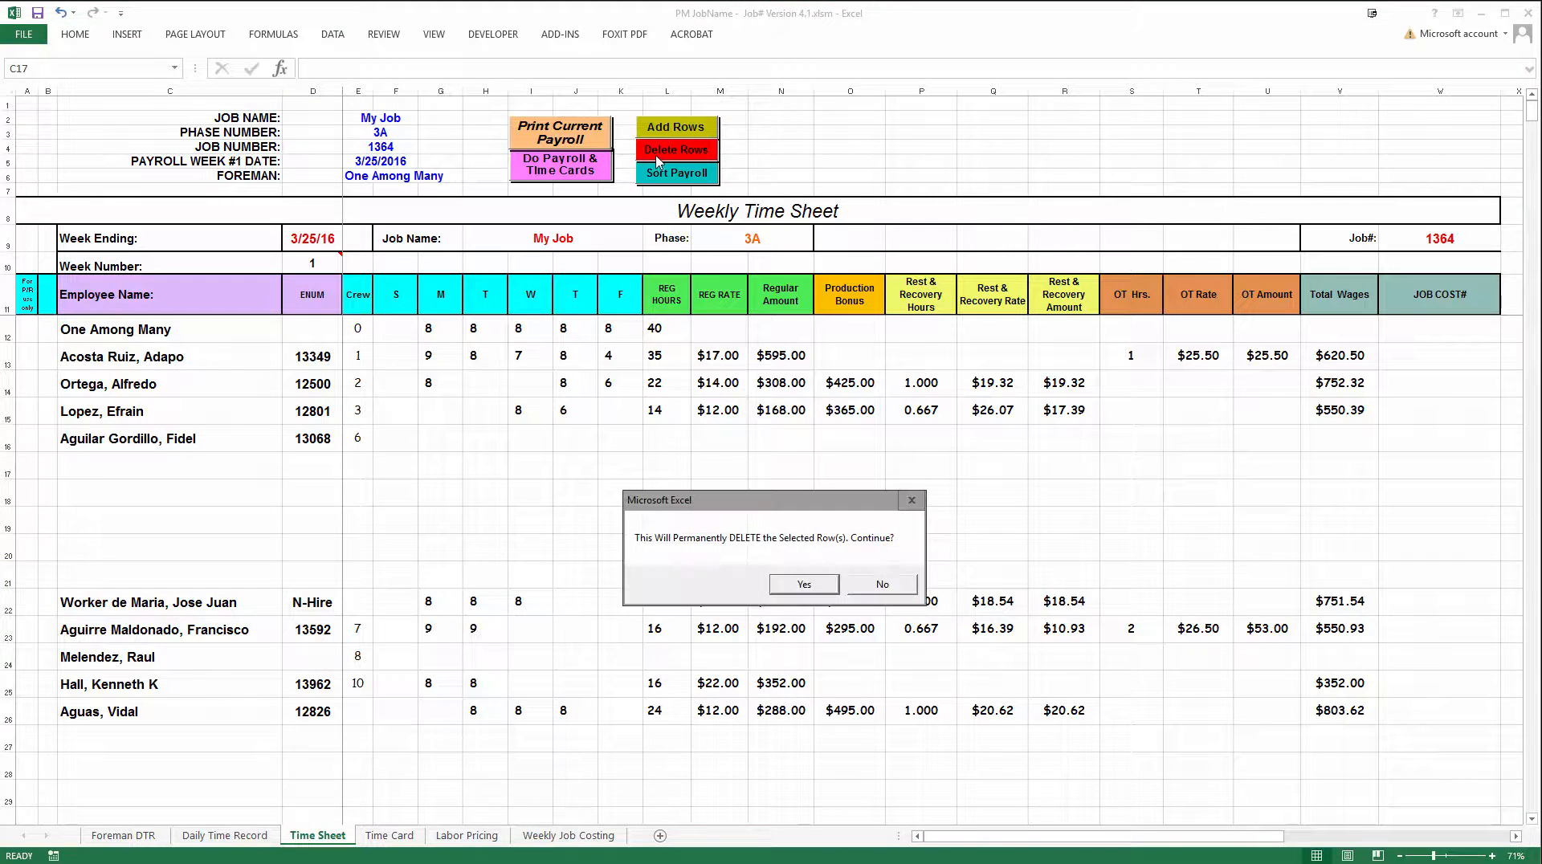
left_click(809, 587)
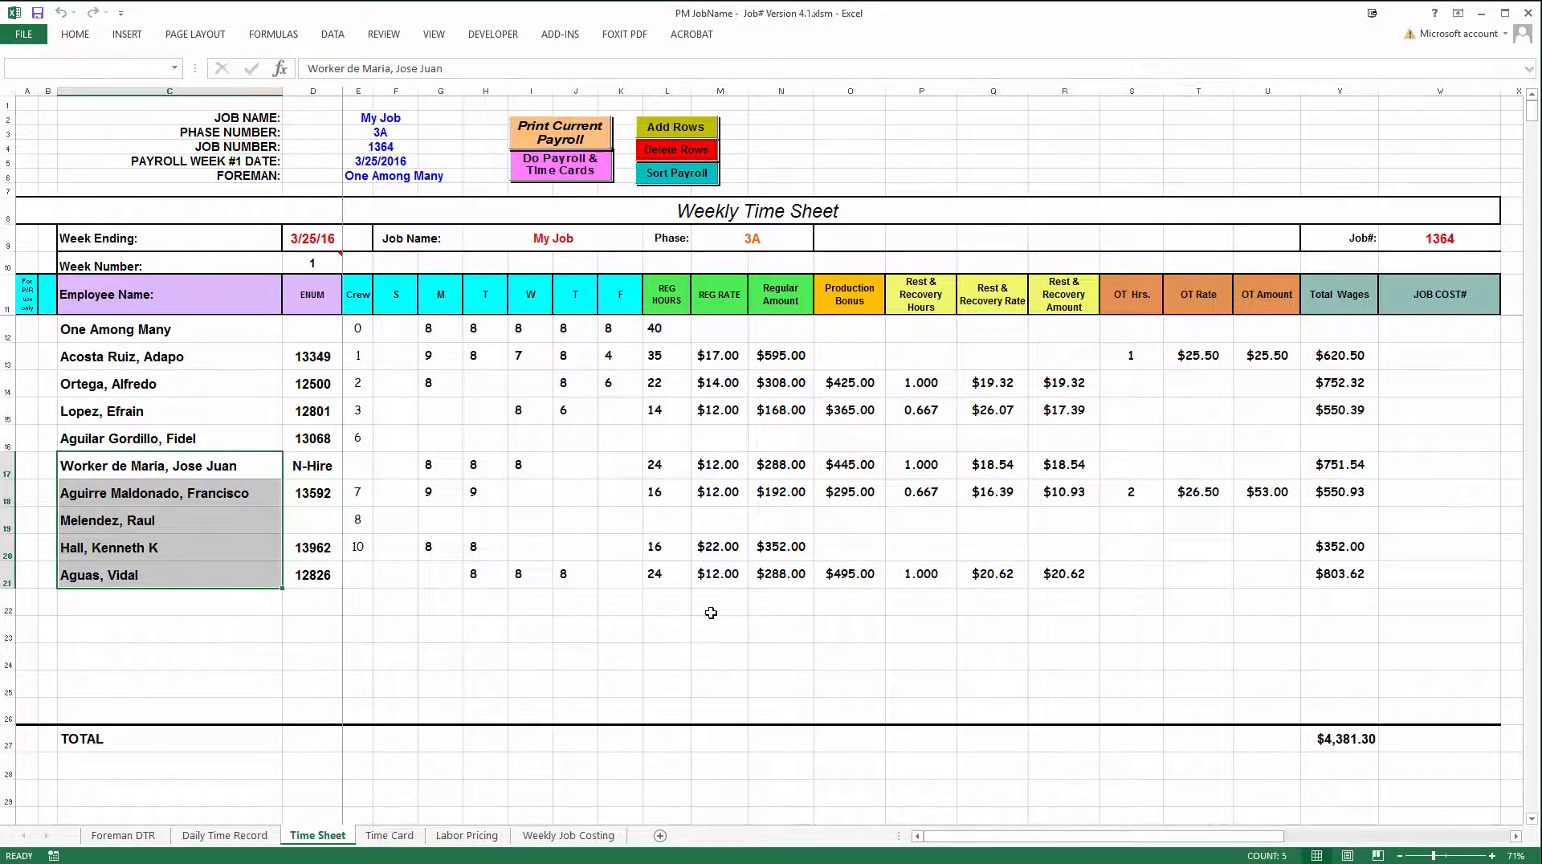
left_click(709, 613)
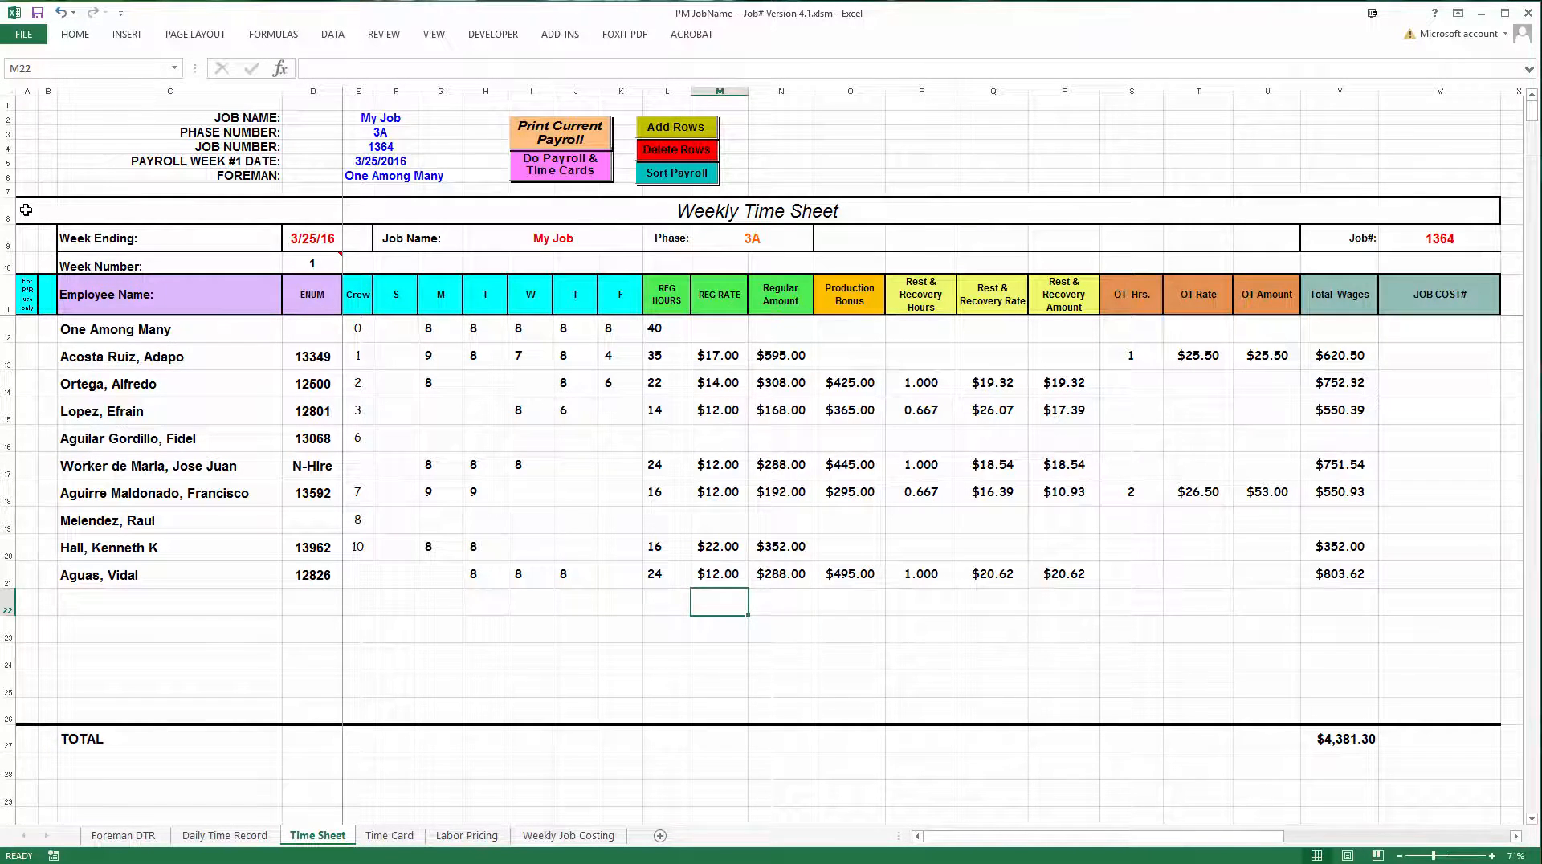
Copy the whole Weekly Time Sheet block, rows 8 to 28, and paste it with its formatting at cell A31
left_click_drag(26, 210, 1449, 764)
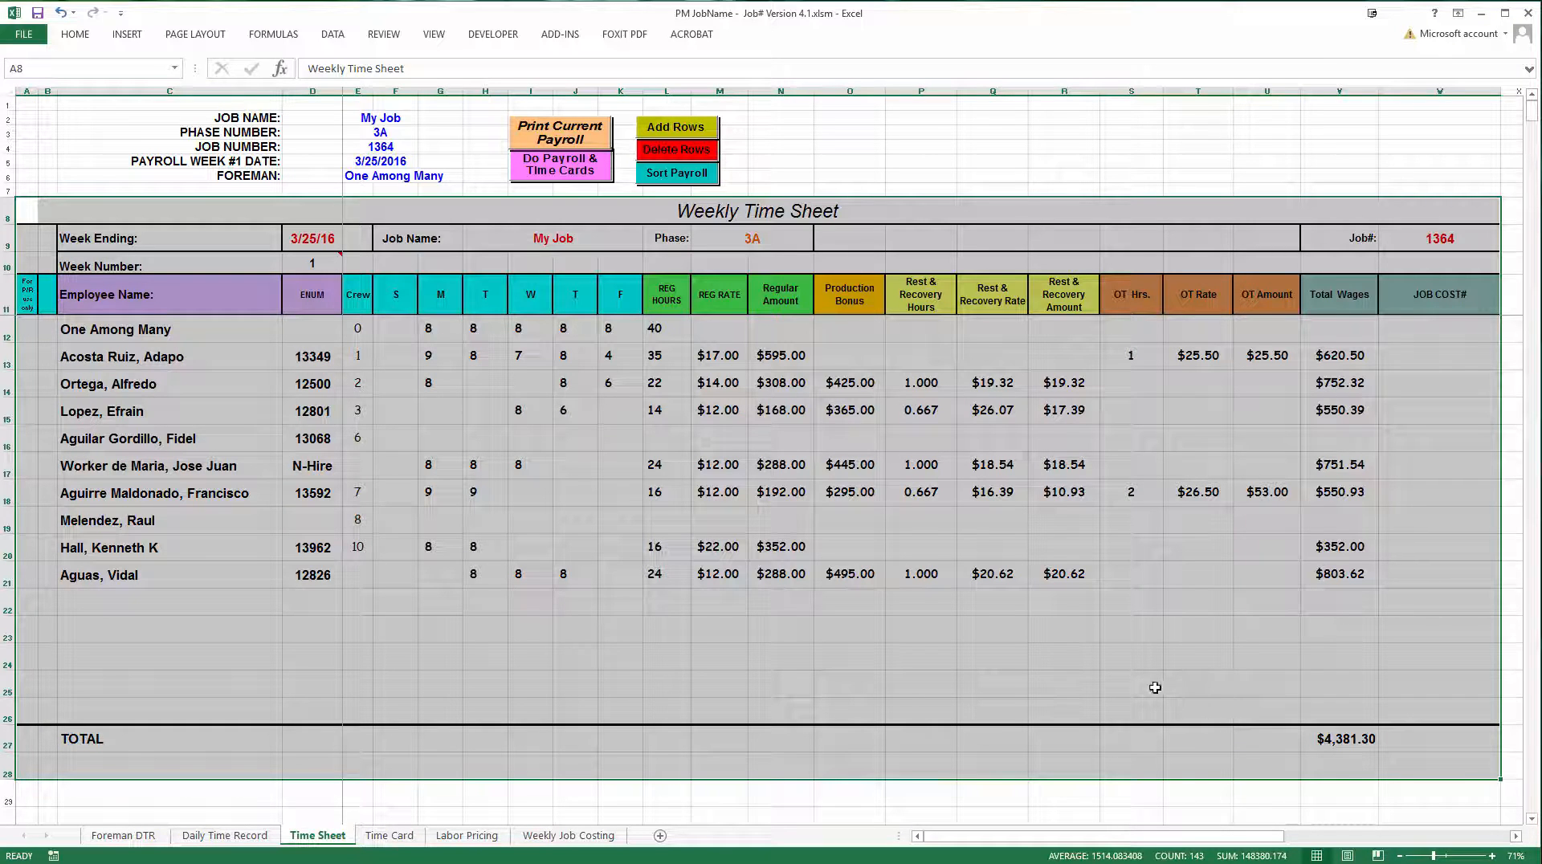
right_click(463, 425)
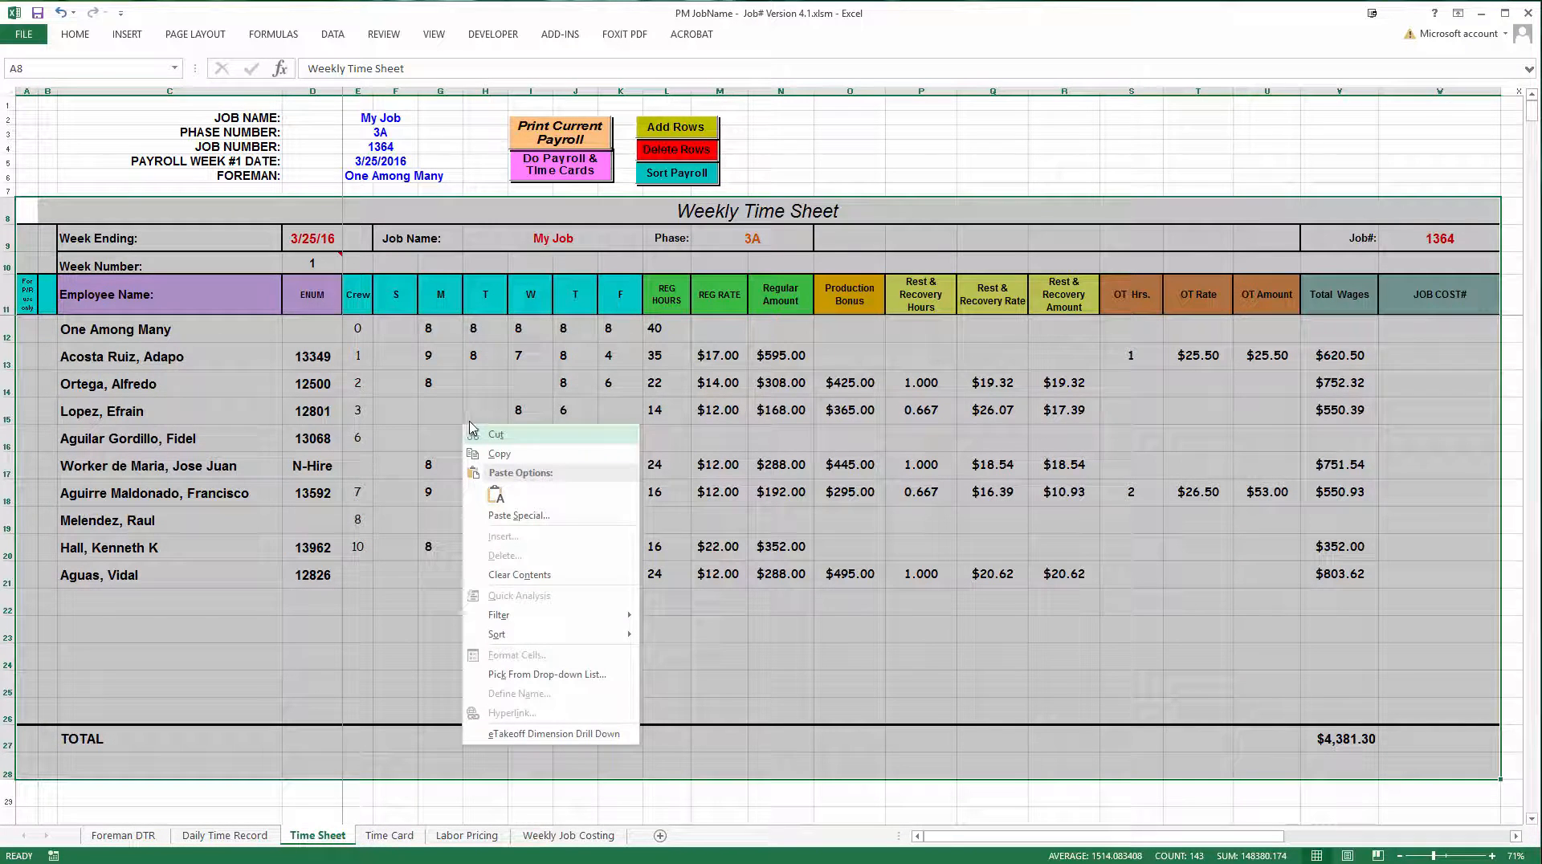
left_click(499, 455)
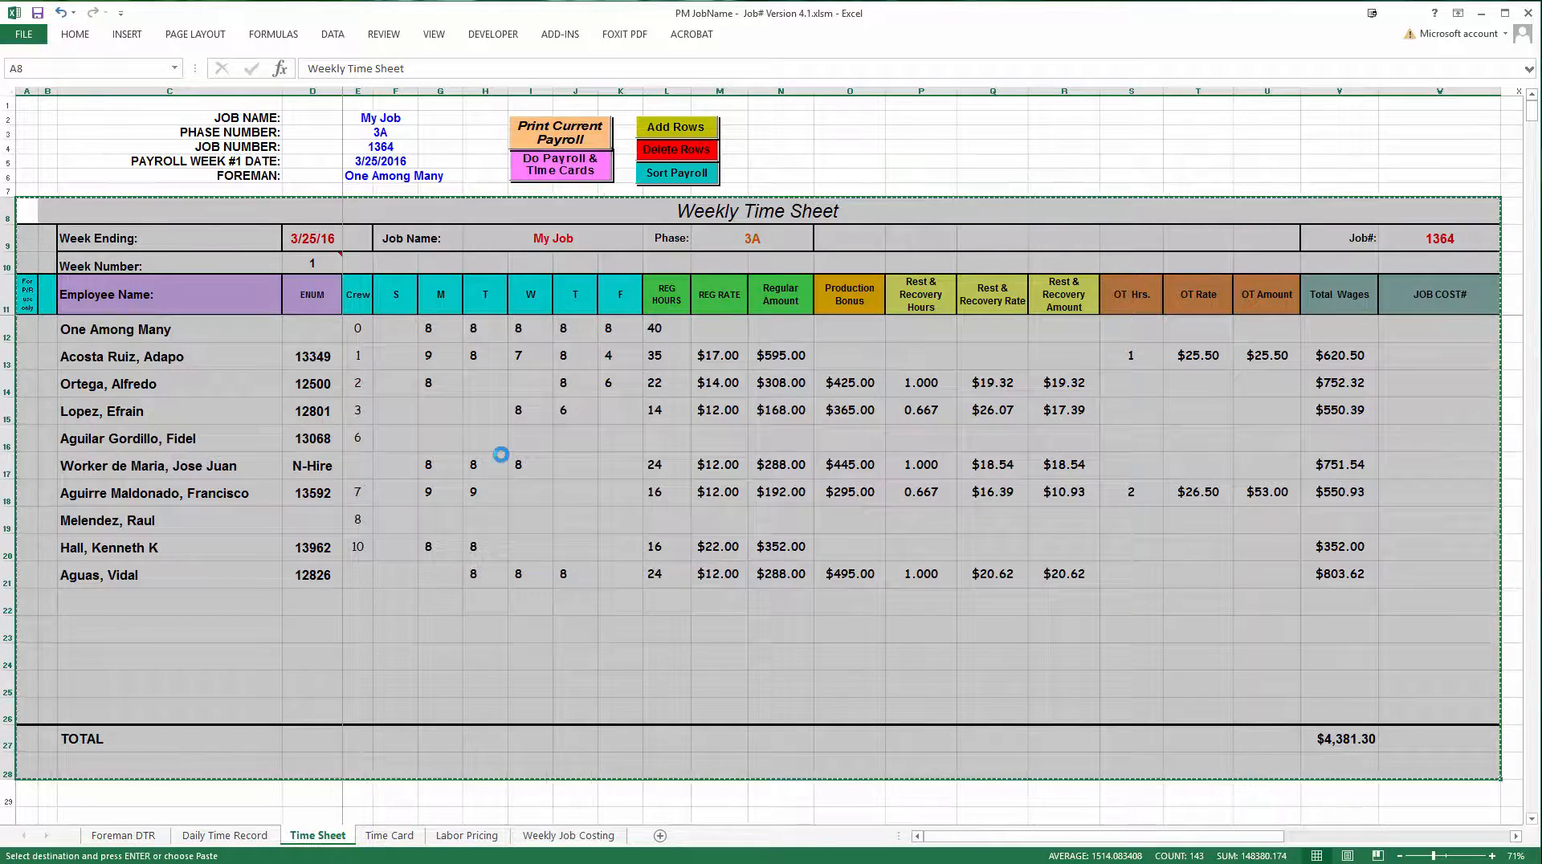
scroll(464, 605, "down", 3)
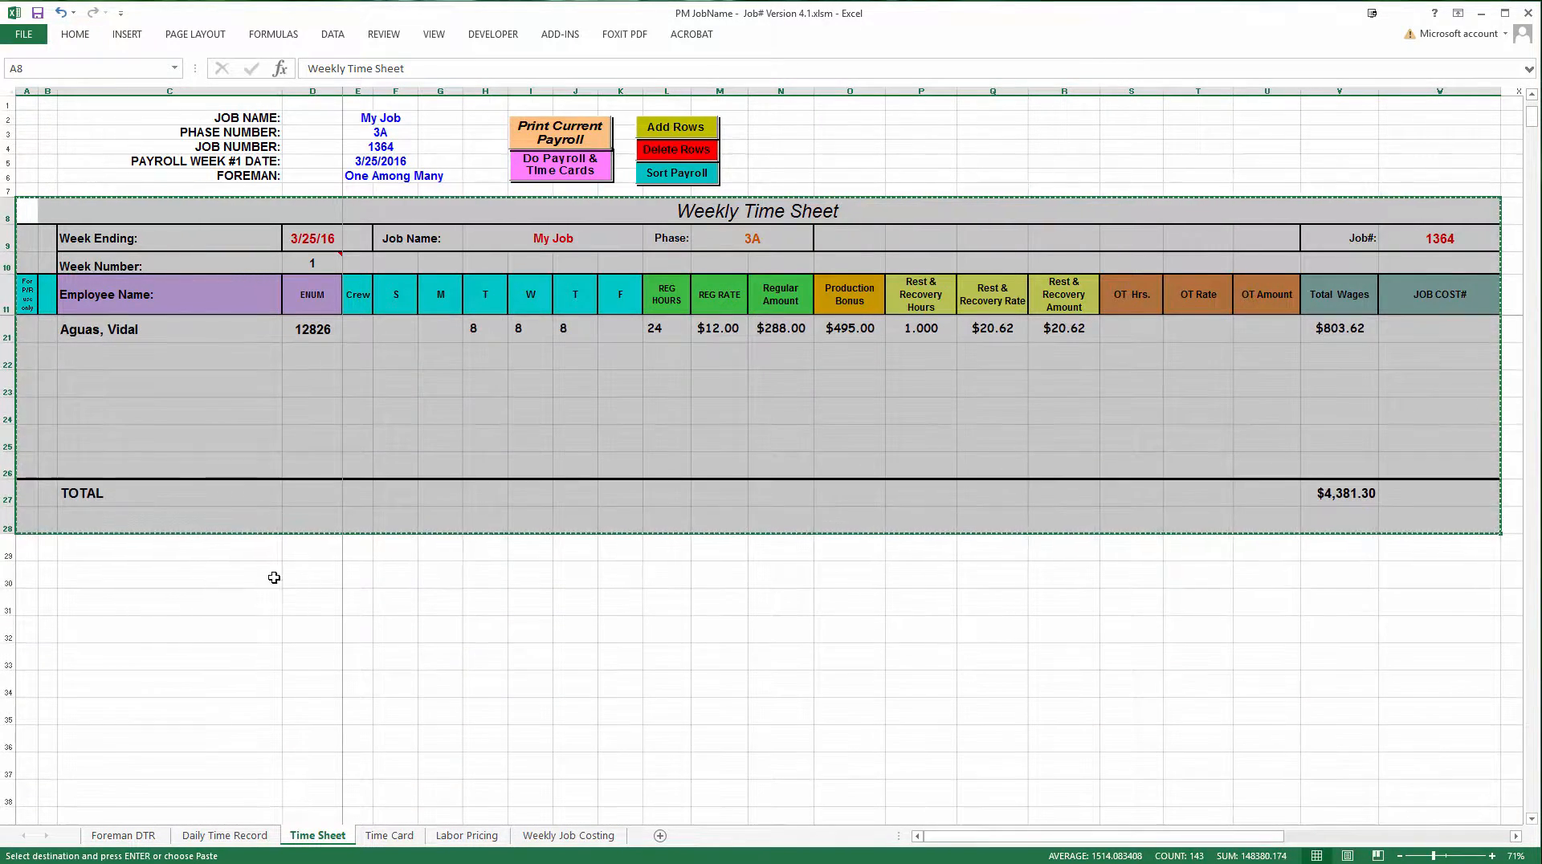
left_click(28, 605)
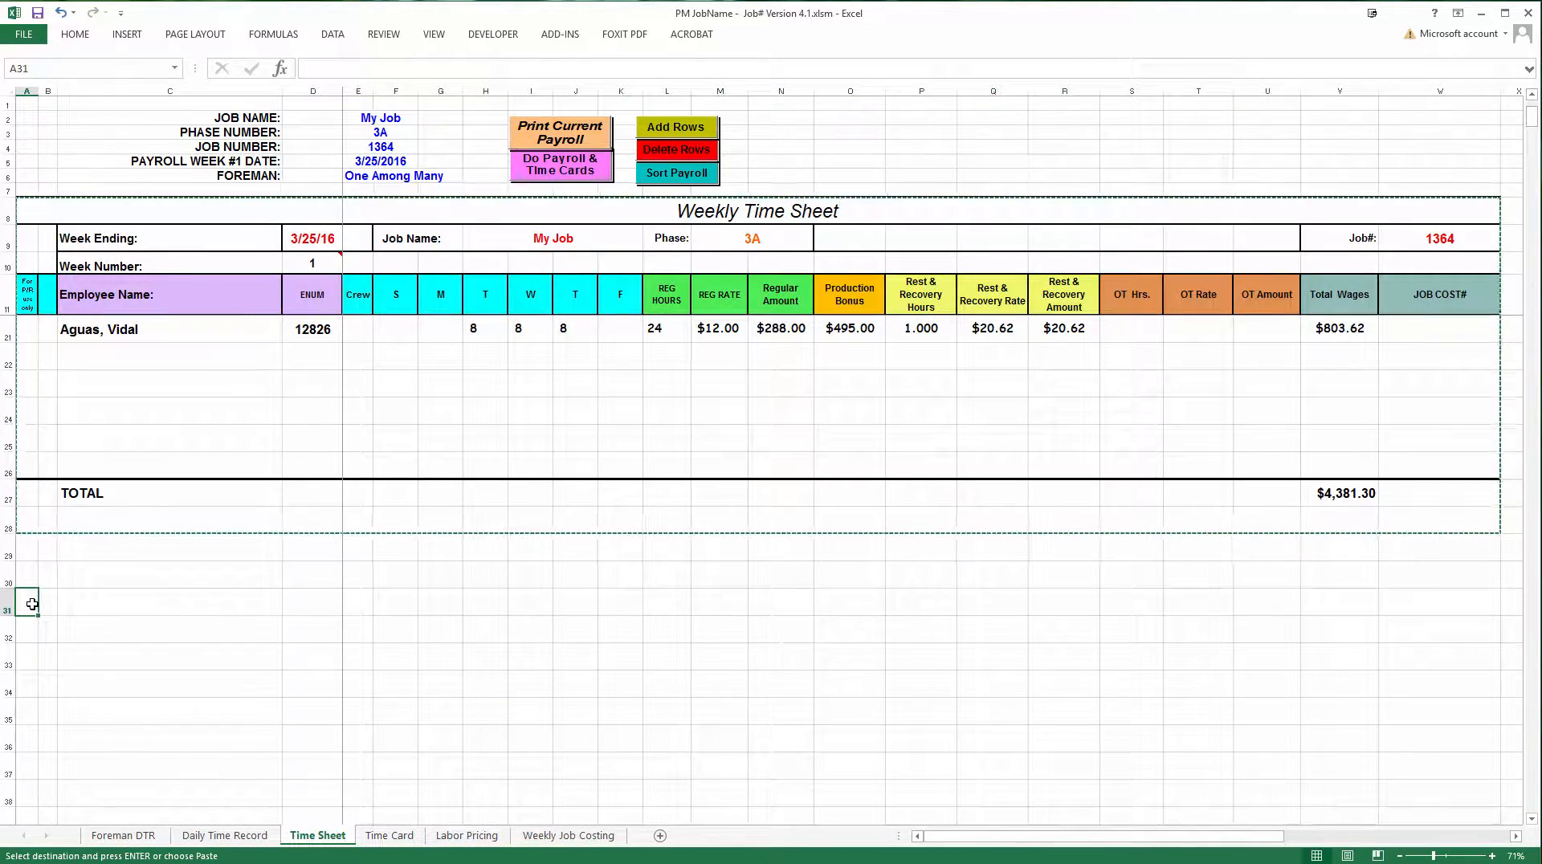
right_click(35, 608)
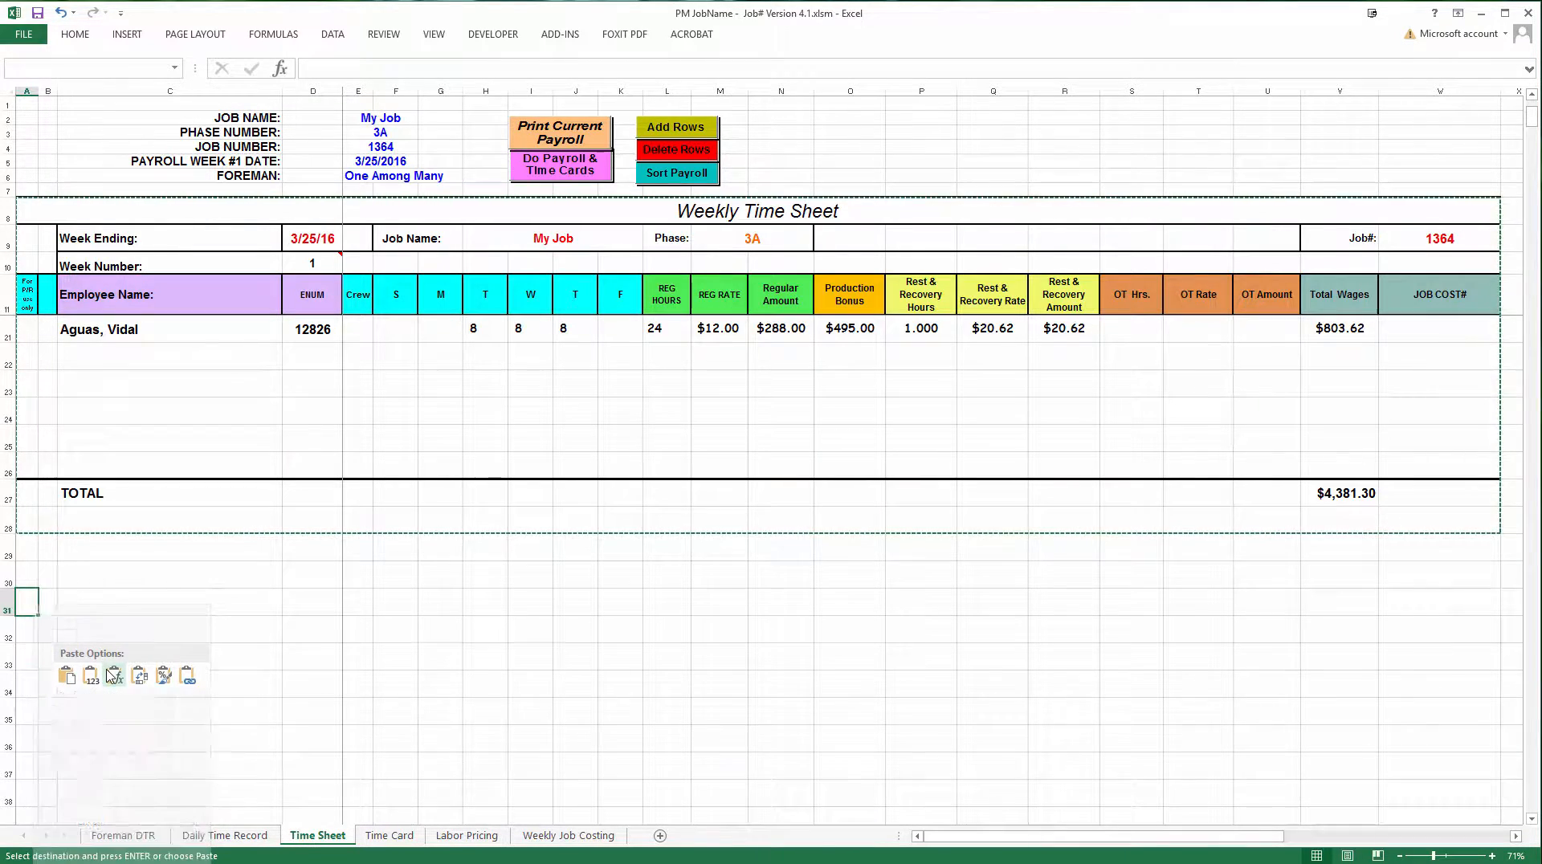
left_click(67, 677)
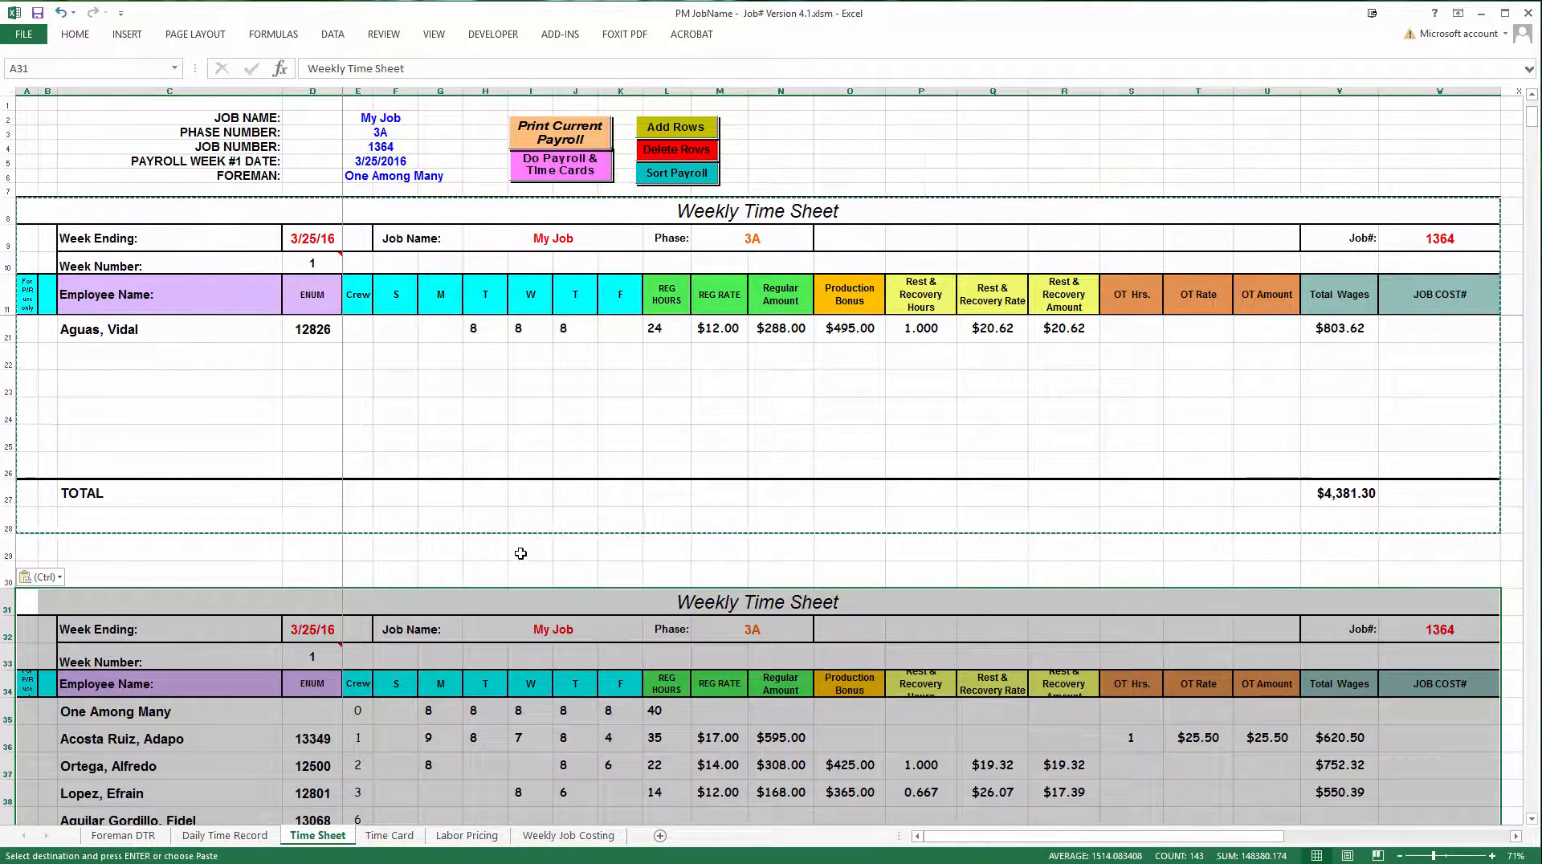
scroll(518, 563, "down", 4)
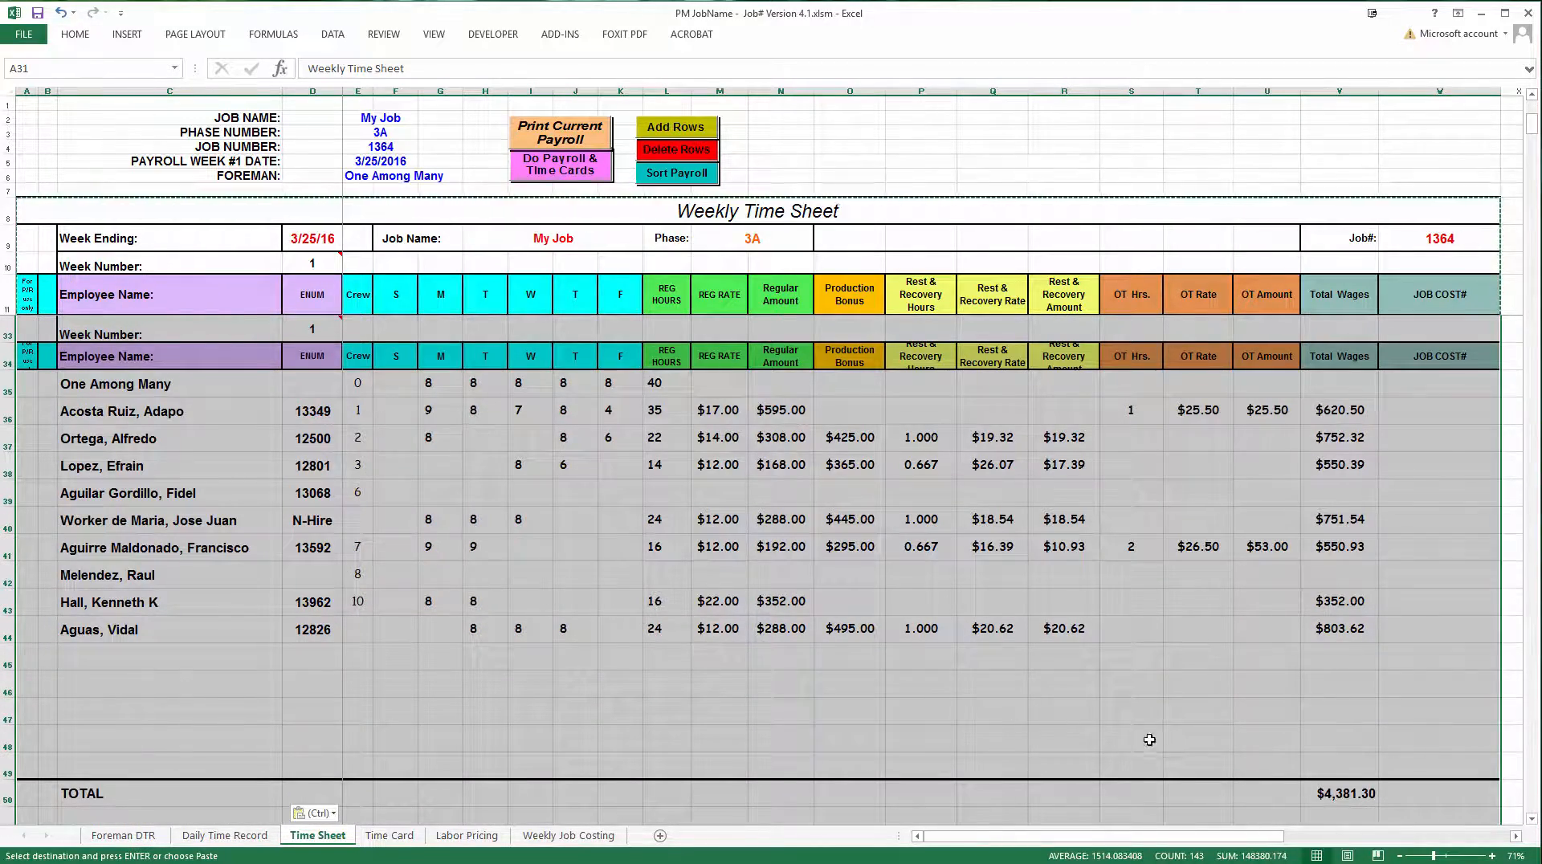
Set the upper time sheet's week number to 2 and clear the daily hours and pay entries of all employees below the foreman
scroll(1315, 767, "up", 2)
scroll(1309, 747, "up", 3)
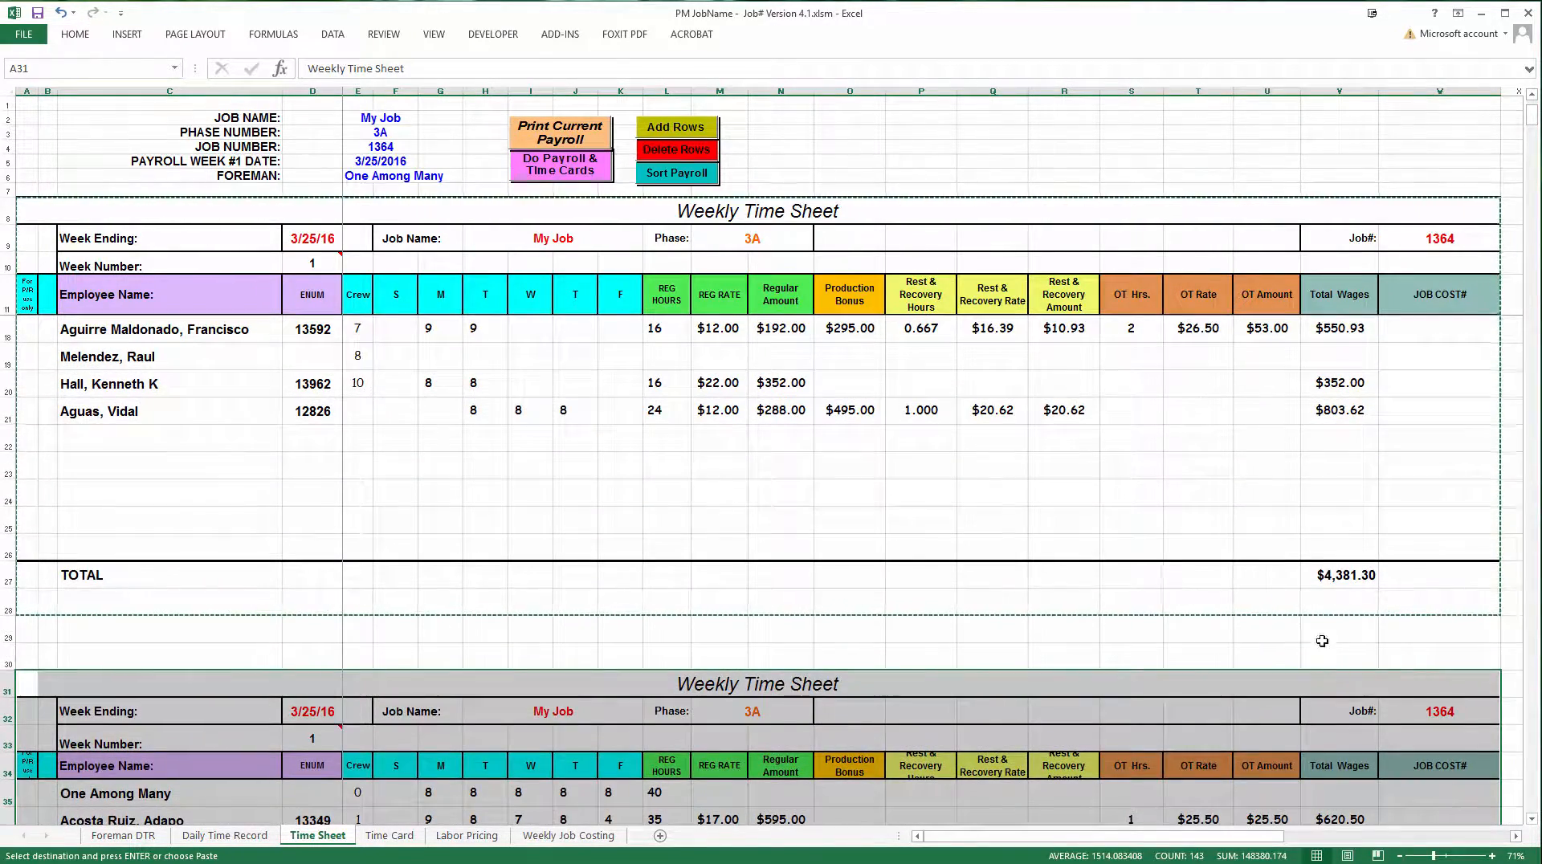
scroll(964, 522, "up", 2)
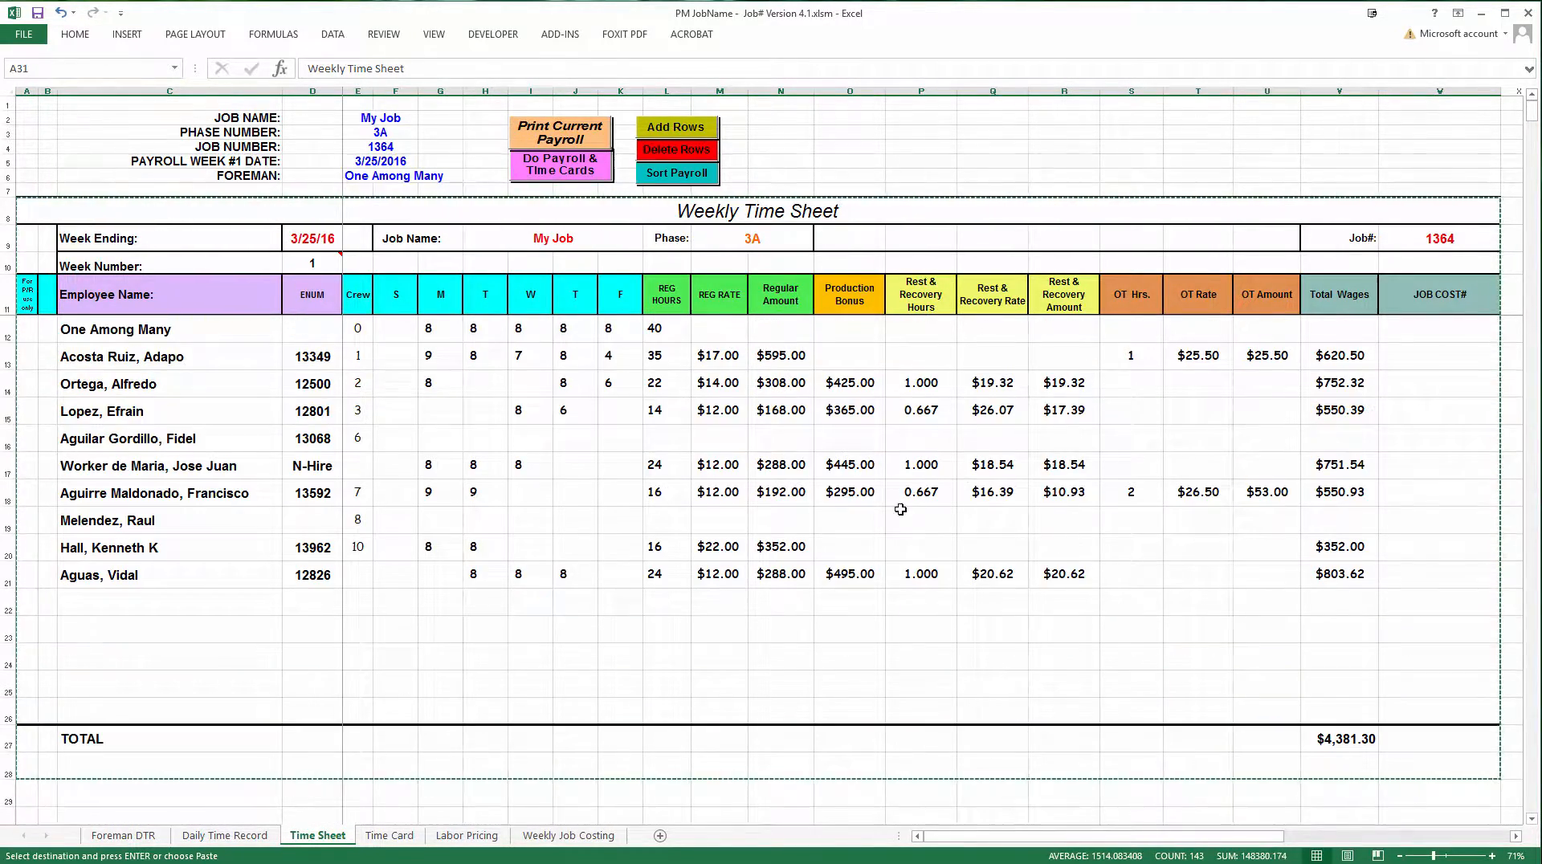
left_click(306, 262)
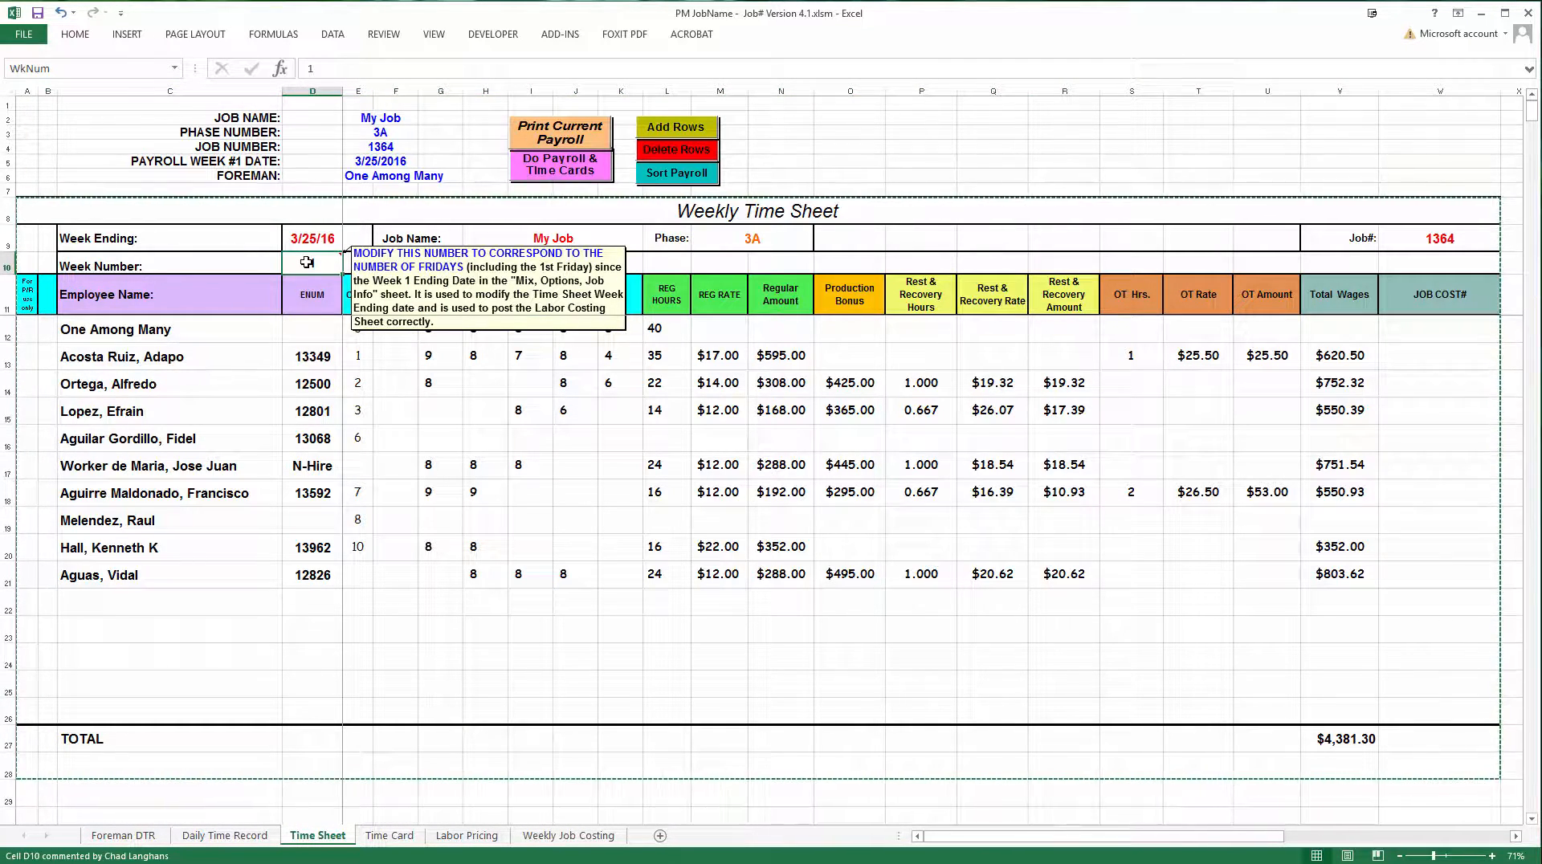
type("2")
key("Return")
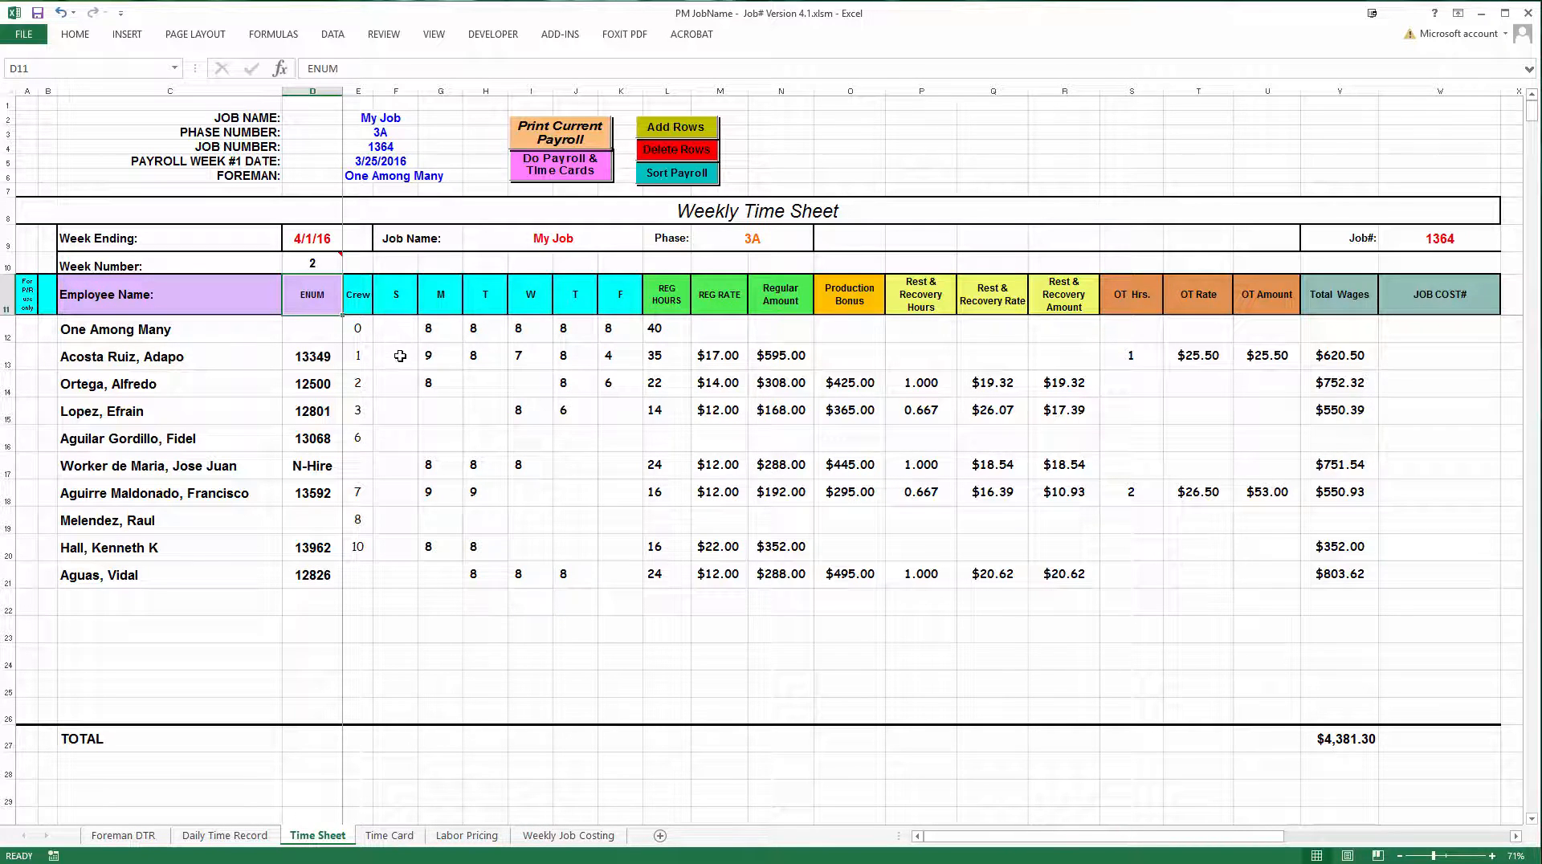
left_click_drag(392, 356, 1330, 612)
key("Delete")
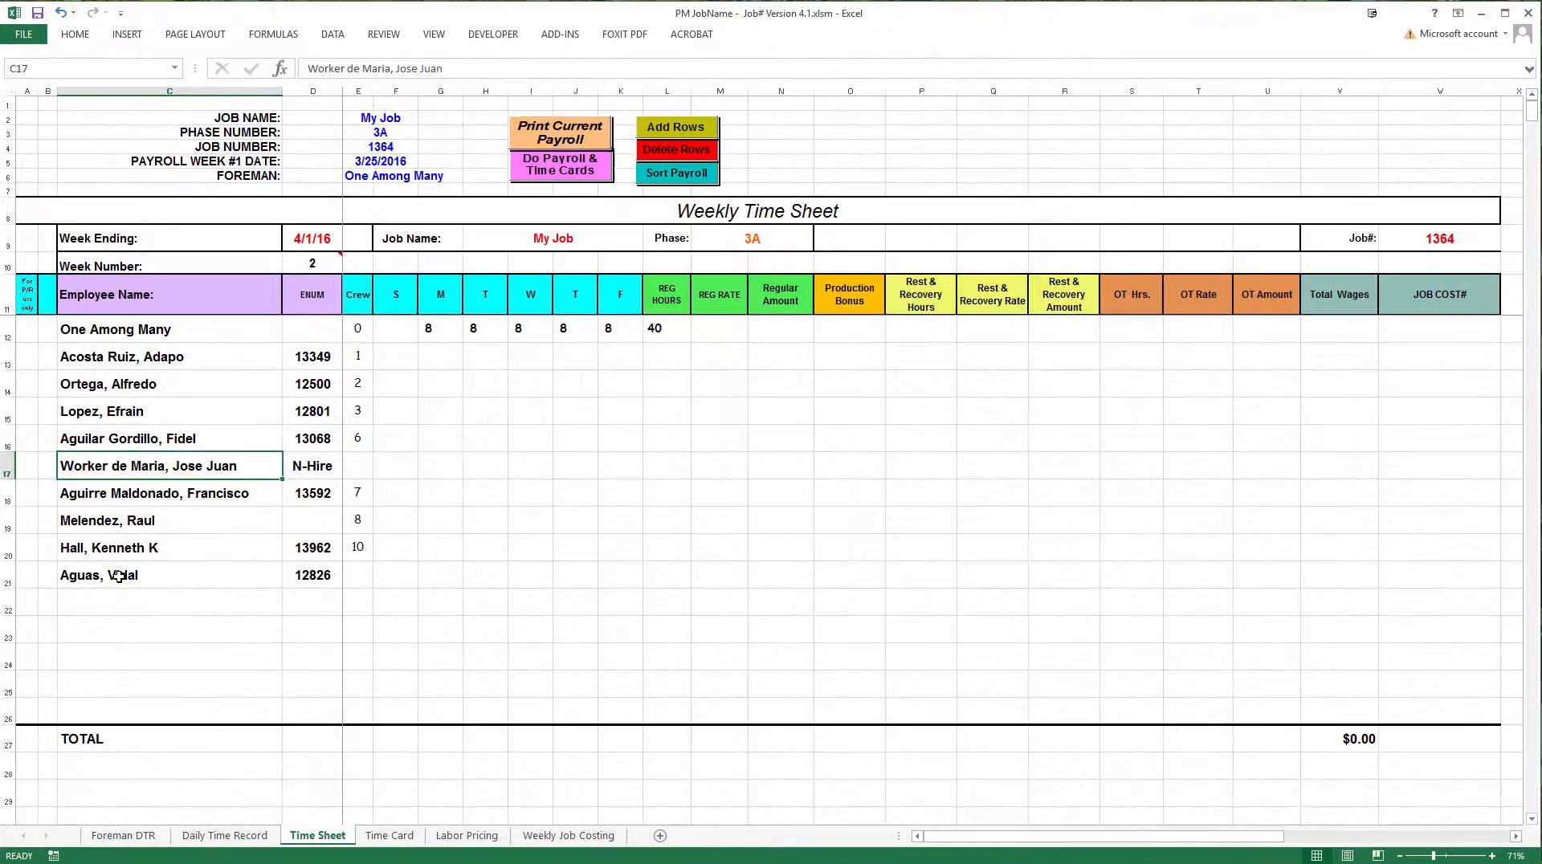
Open a payroll entry for the row 21 employee with a 10:00 AM Tuesday start, Mon 8, Tue 4, Wed 8, Thu 8 hours and 600.00 earnings
left_click(154, 571)
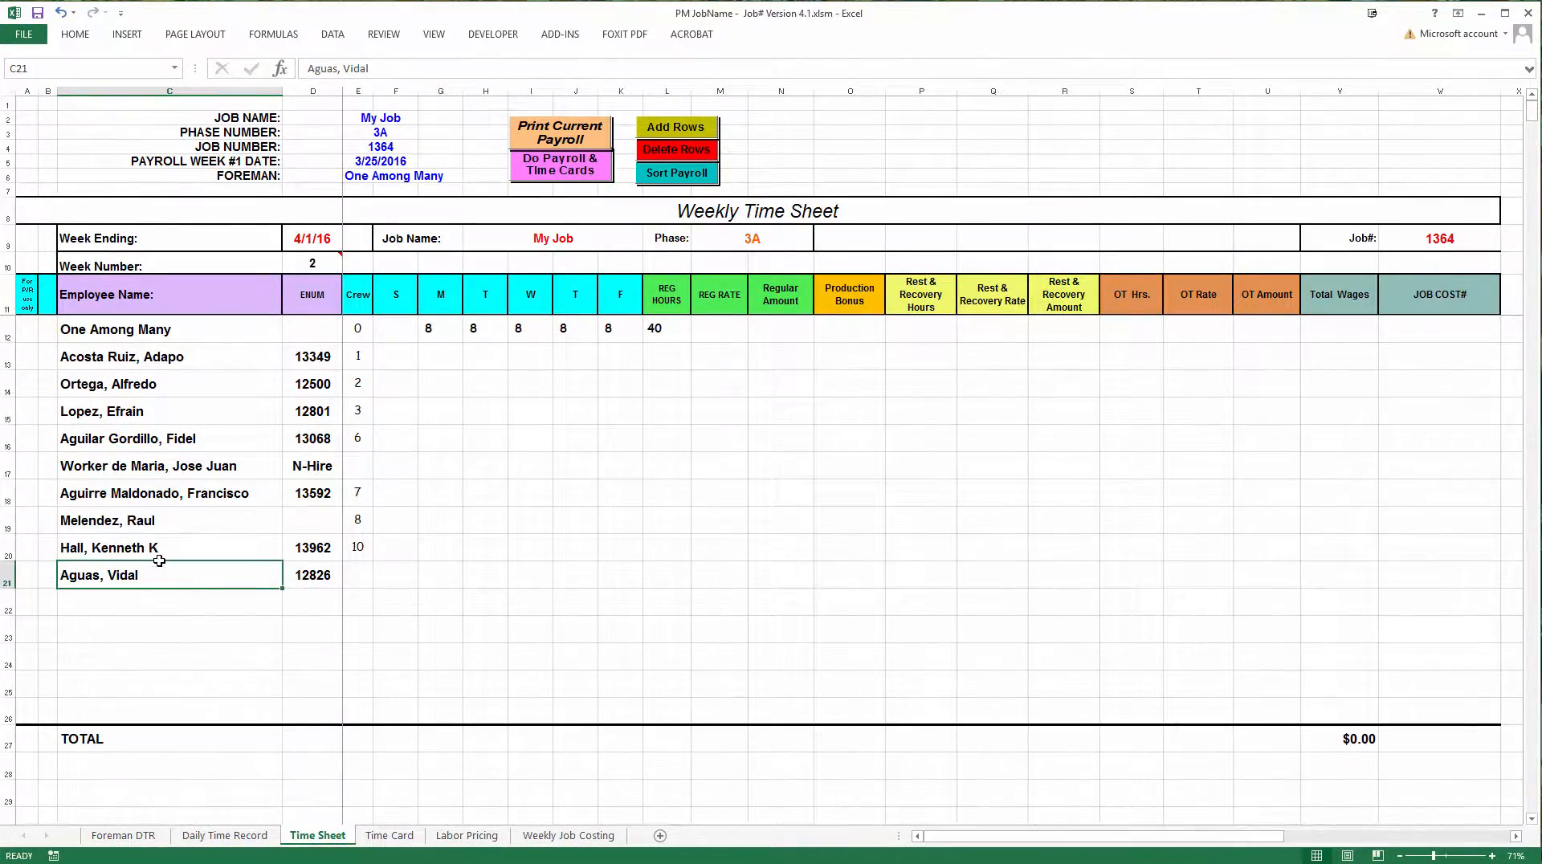
left_click(563, 159)
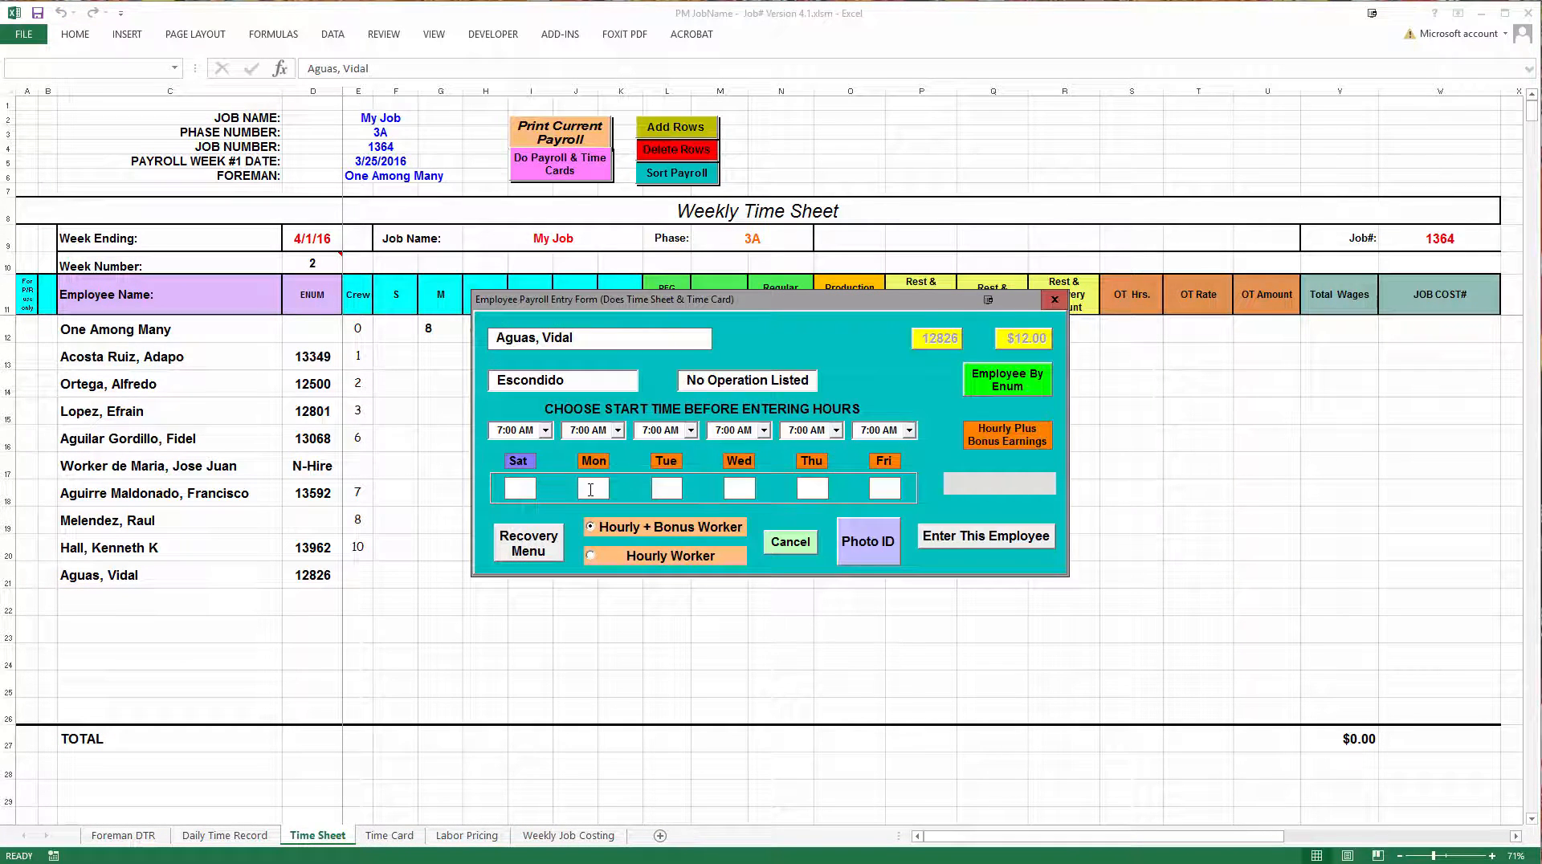
left_click(690, 431)
left_click(673, 523)
left_click(662, 488)
left_click(741, 488)
type("8")
key("Tab")
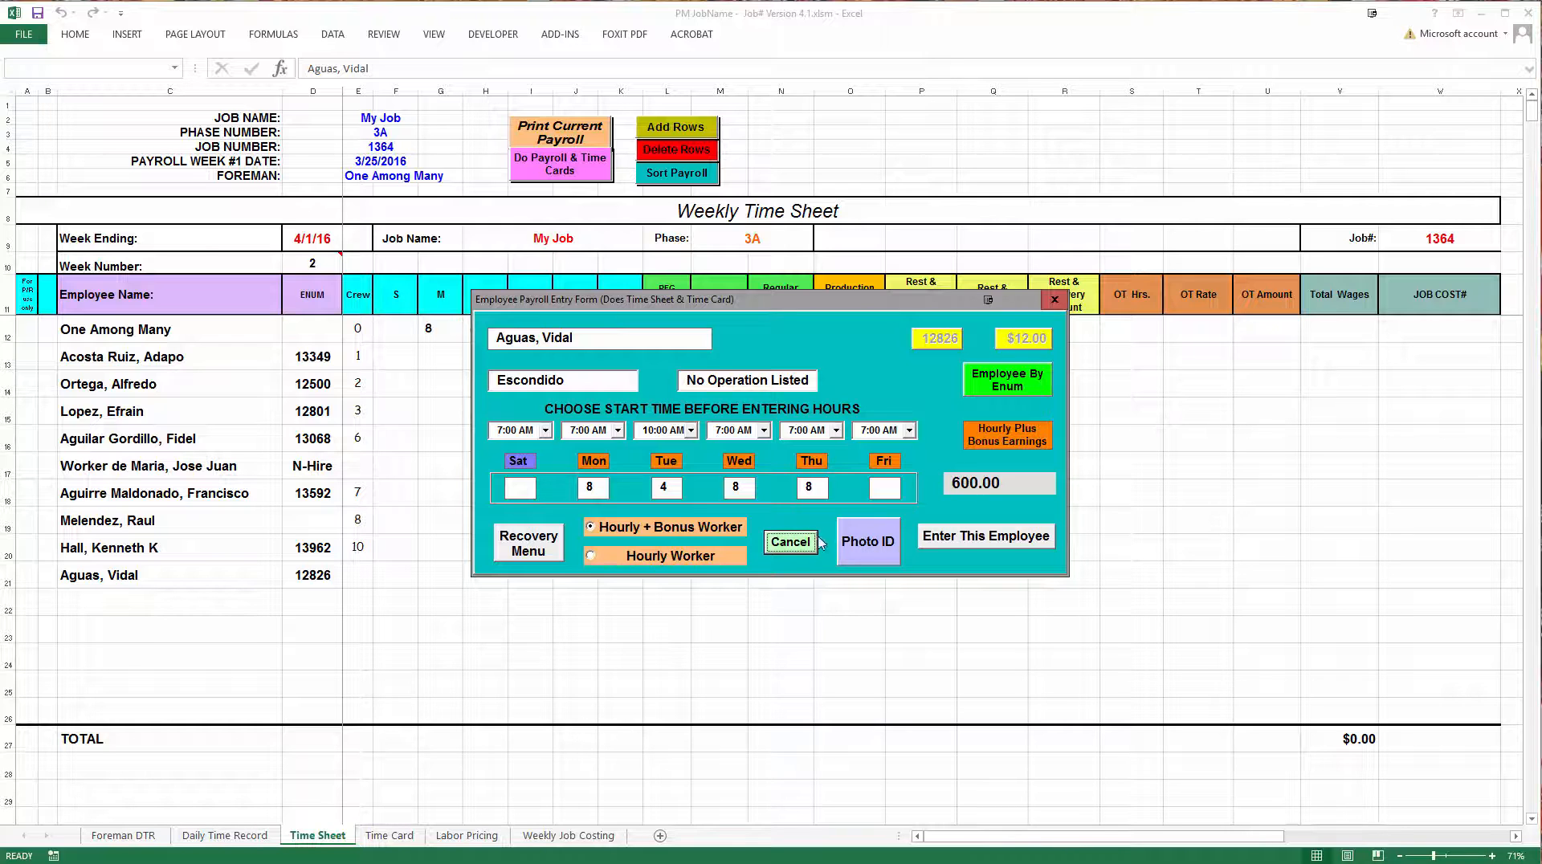
Submit the employee's payroll entry, choosing a bonus of 255.00, and accept it to fill the time sheet and time card
left_click(956, 545)
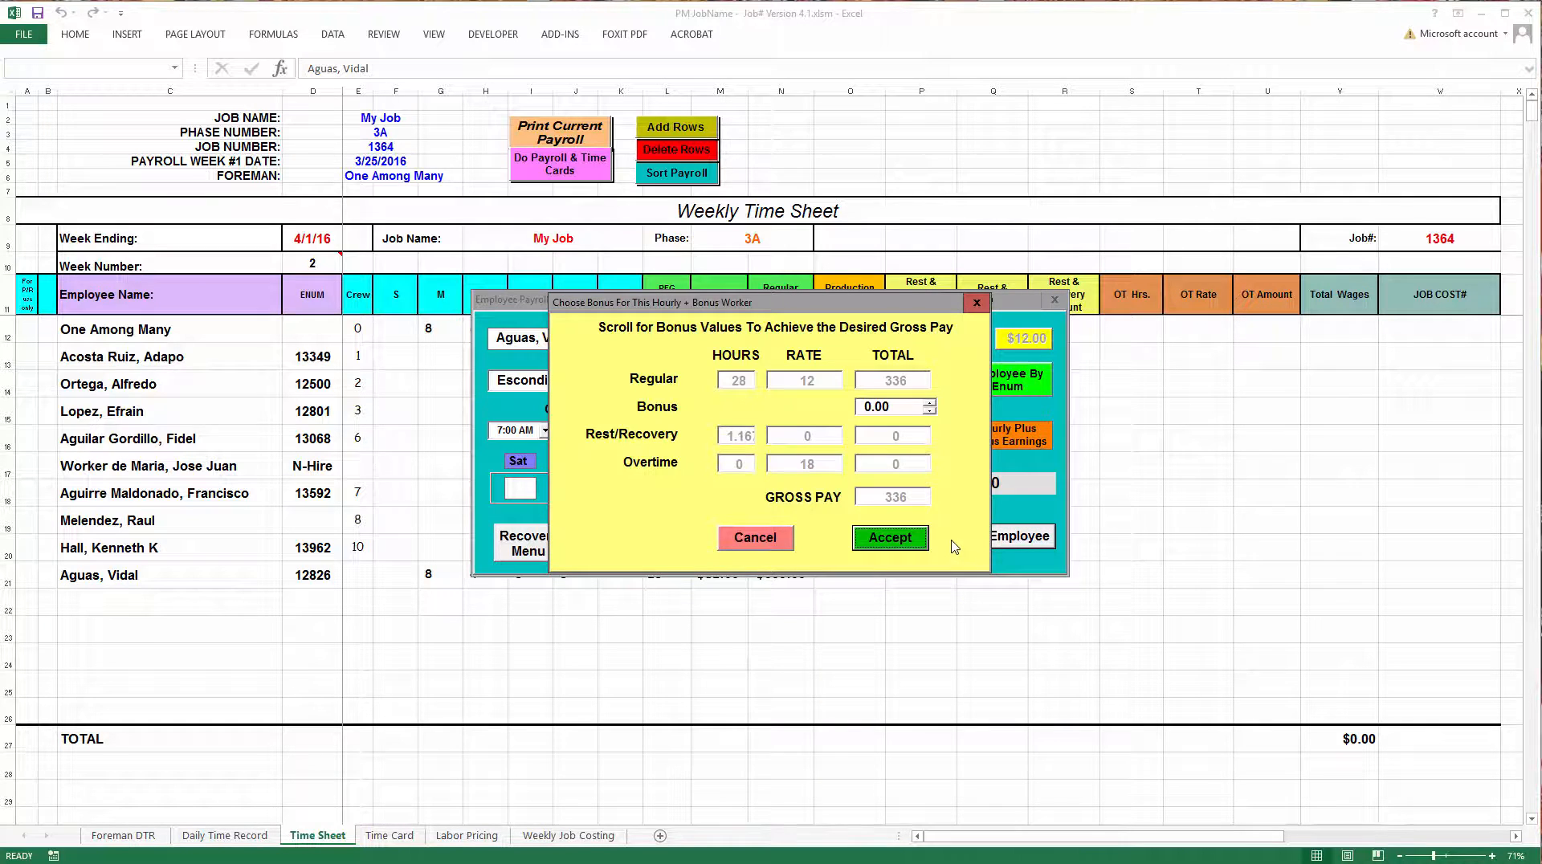
left_click(930, 409)
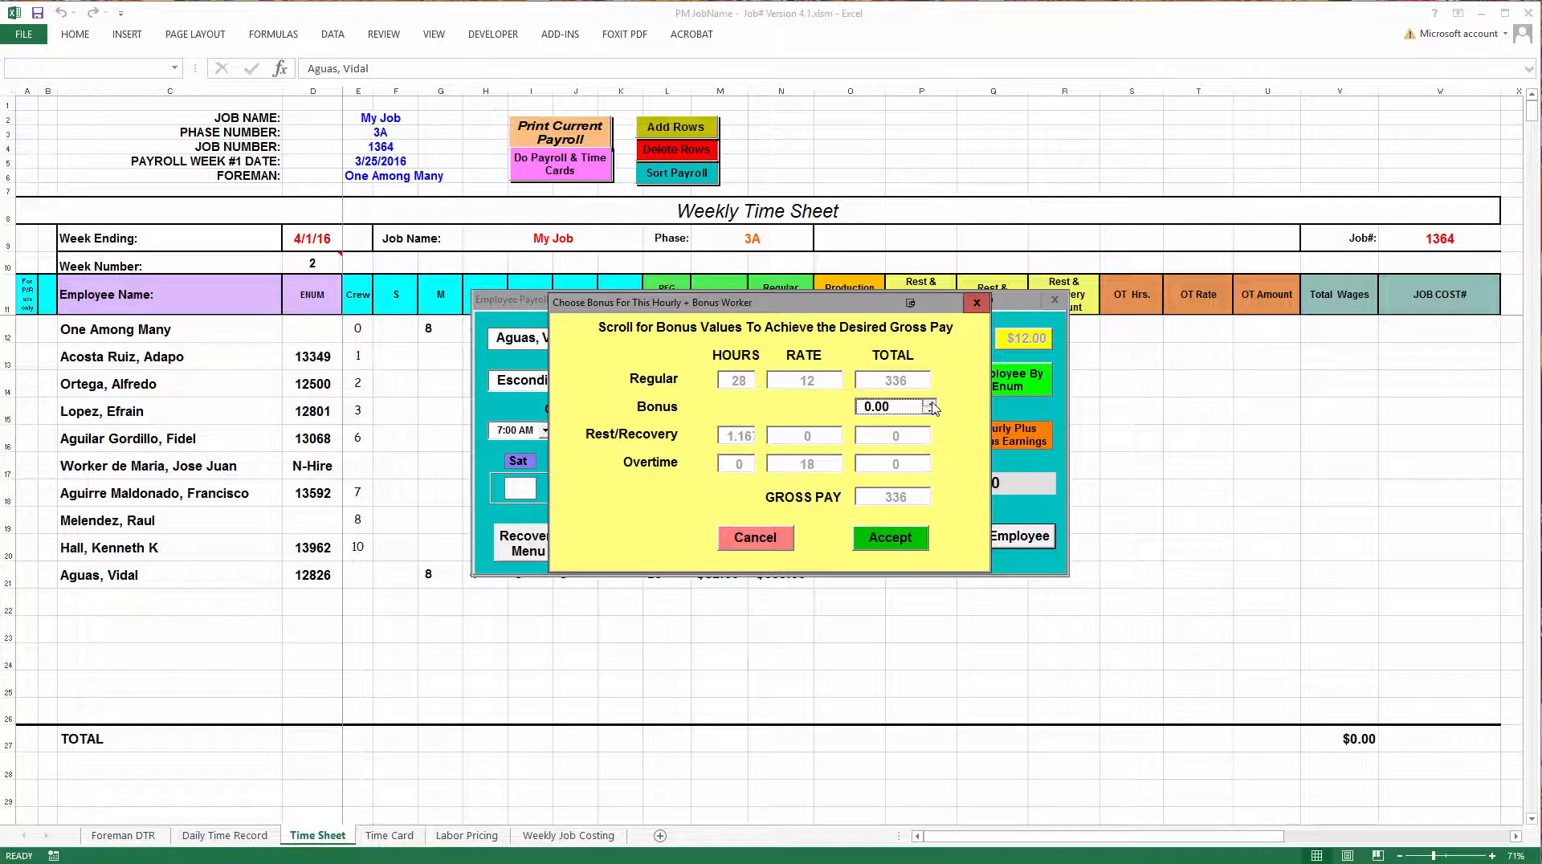
left_click(930, 410)
left_click(930, 411)
left_click(930, 410)
left_click(931, 410)
left_click(890, 403)
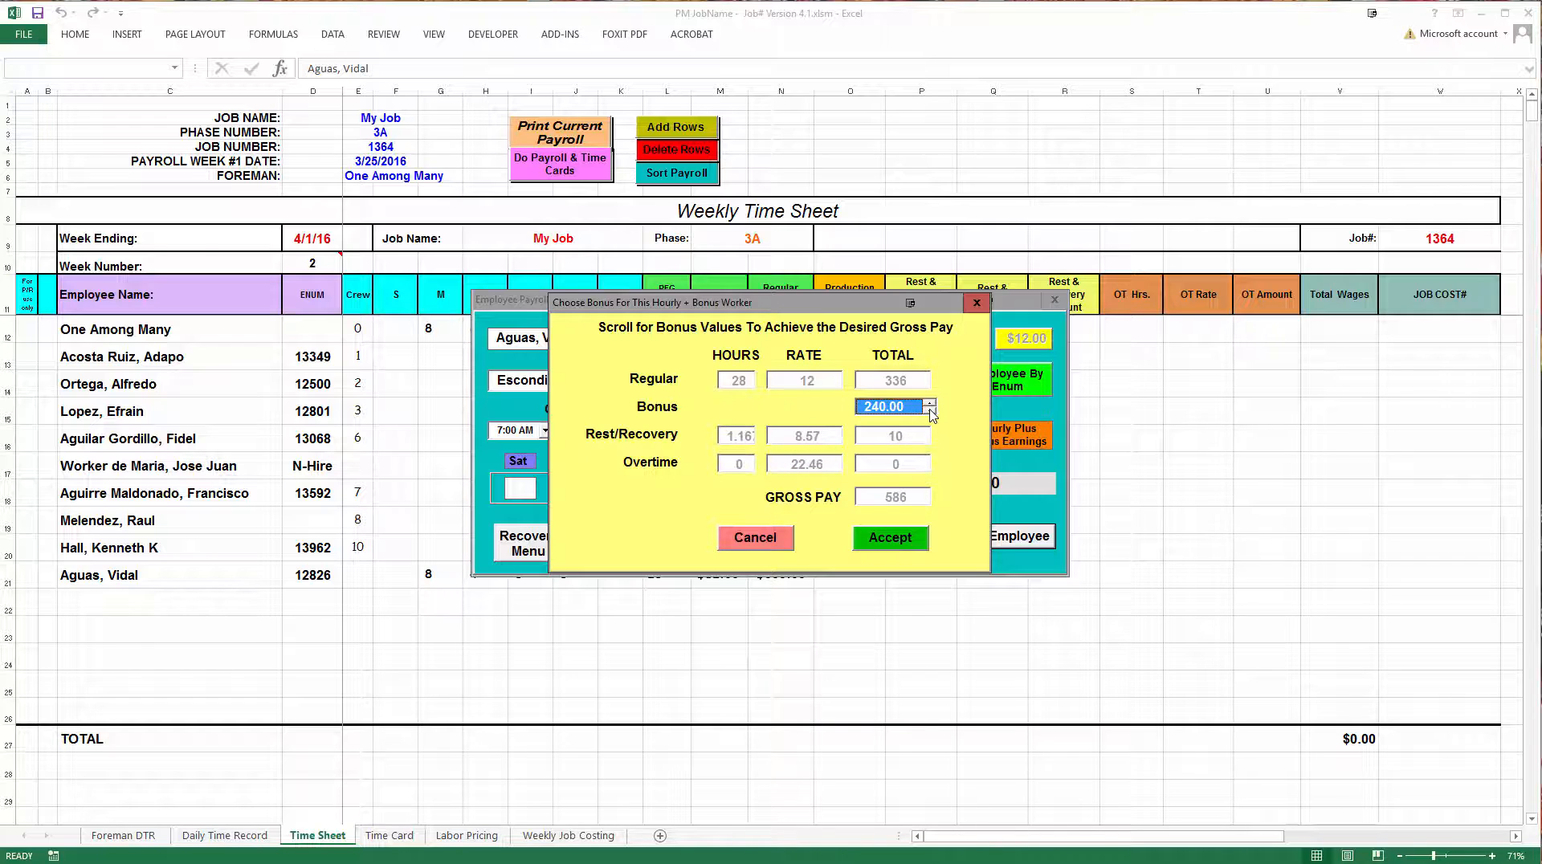
left_click(930, 410)
left_click(932, 408)
left_click(932, 409)
left_click(892, 408)
left_click(905, 545)
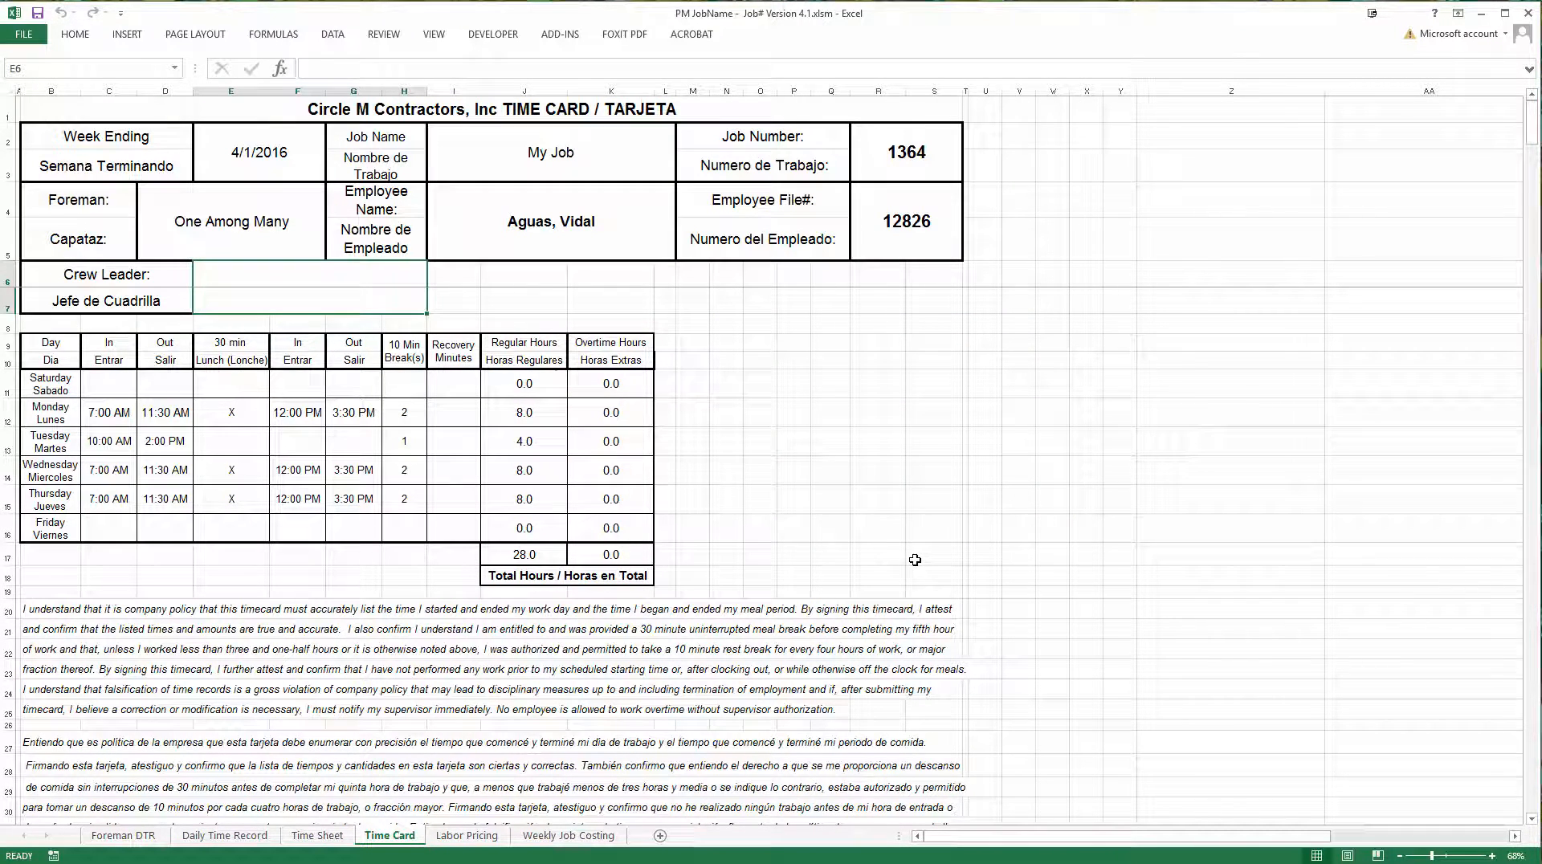
Return to the Time Sheet, open a blank payroll entry form and choose the San Jacinto Stairs employee from the employee list
left_click(314, 836)
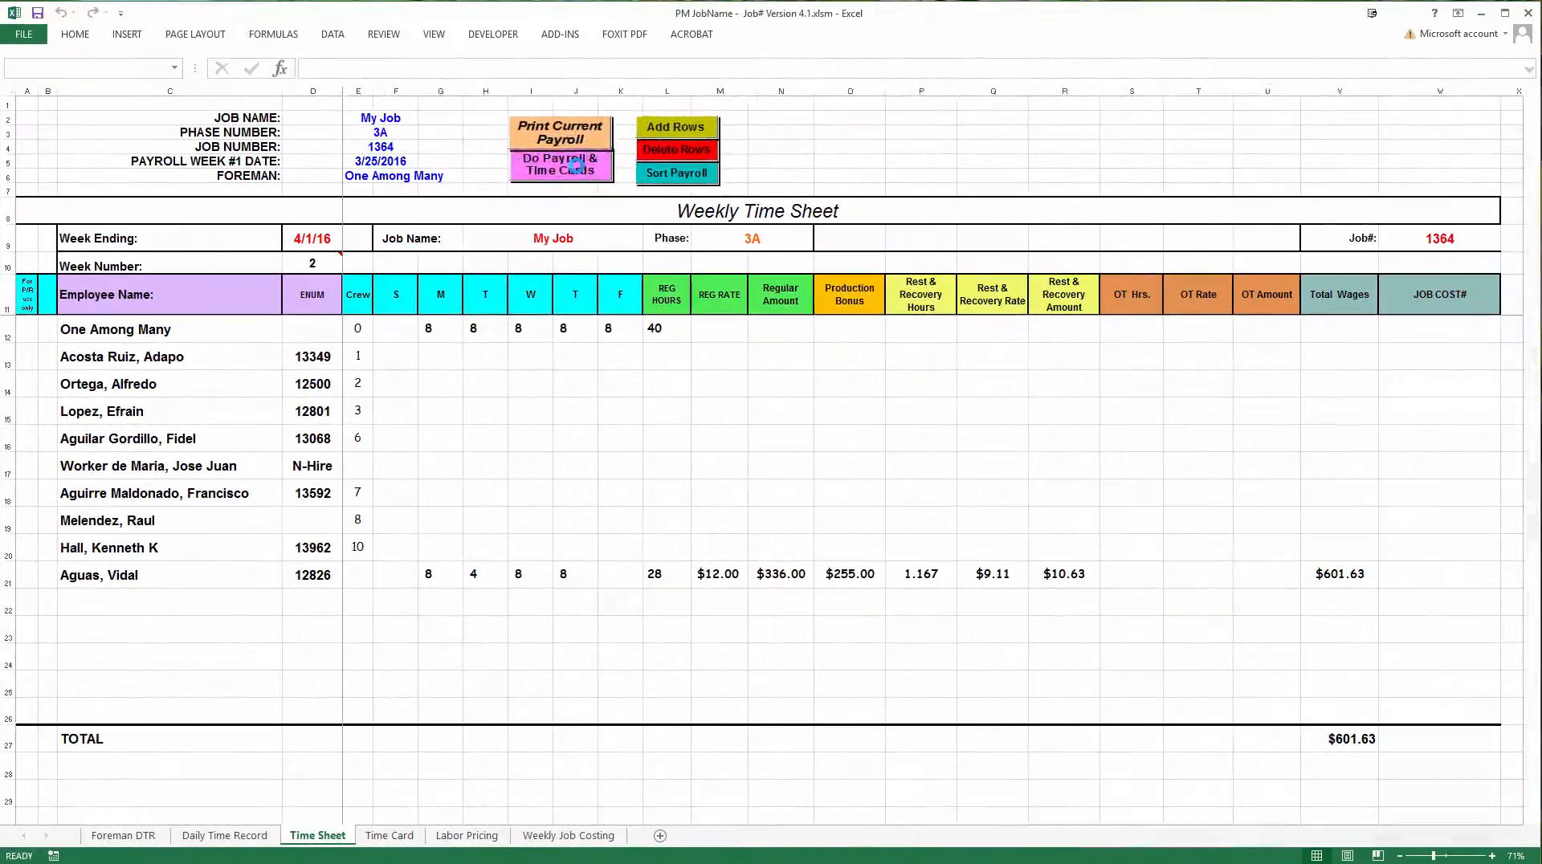
left_click(774, 167)
left_click(871, 337)
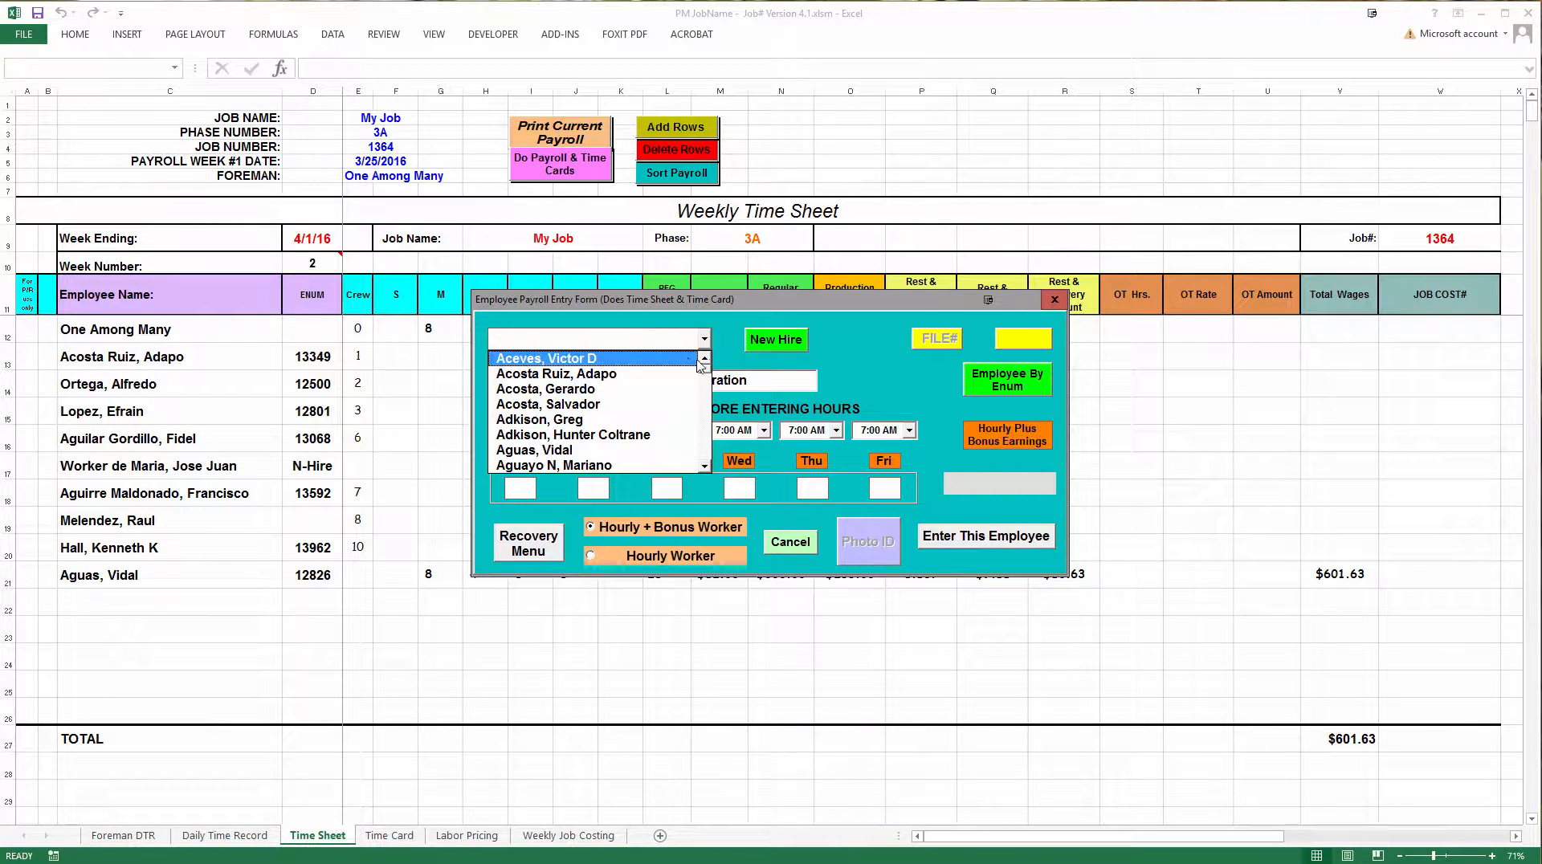
left_click_drag(707, 374, 706, 415)
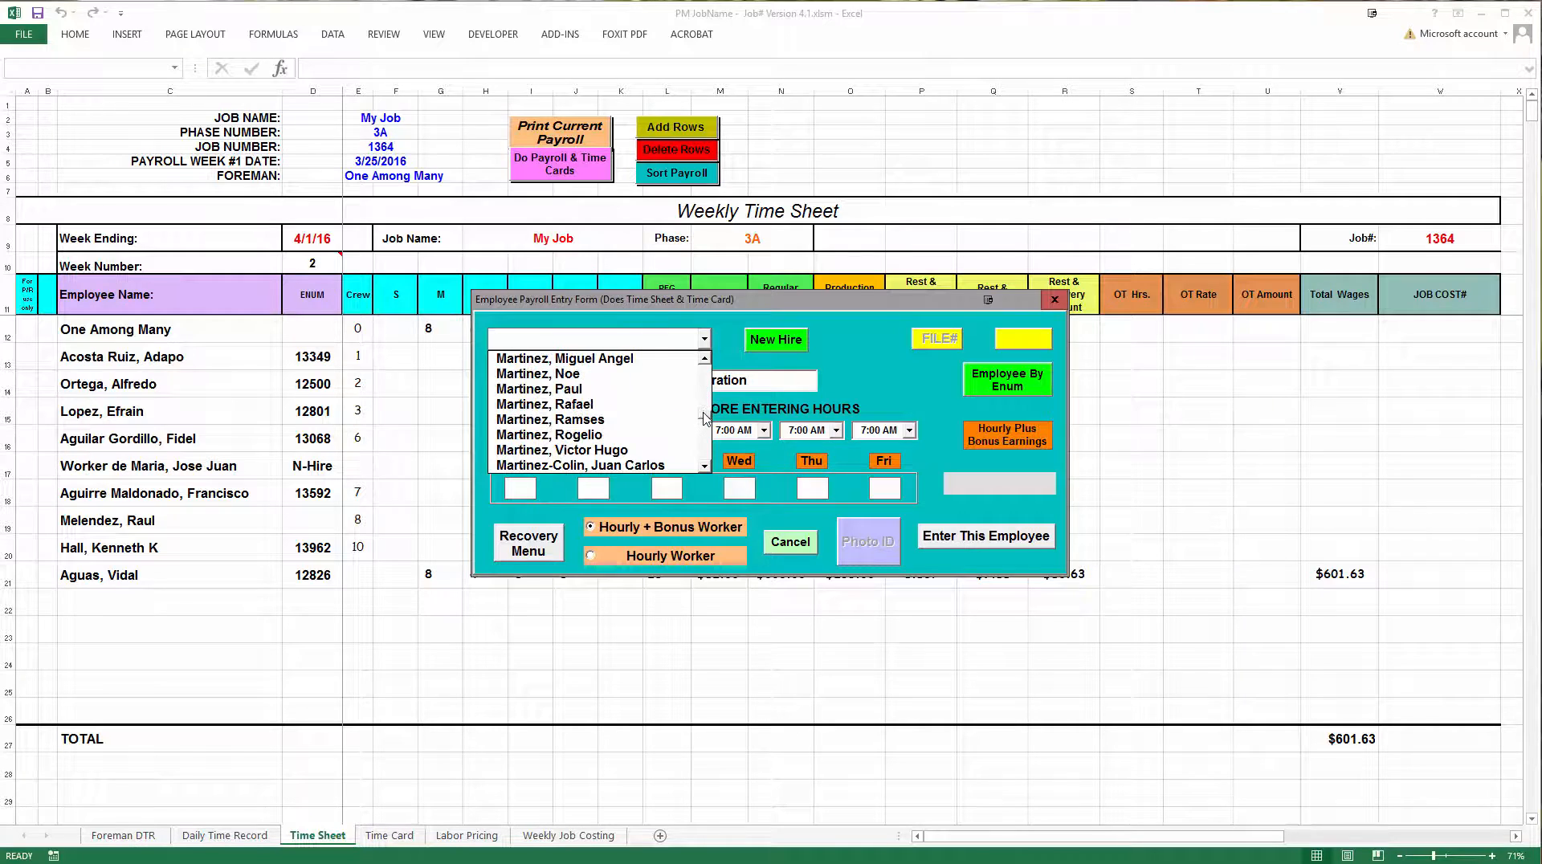
left_click(704, 359)
left_click(705, 359)
left_click(704, 359)
left_click(705, 359)
left_click(705, 359)
left_click(704, 359)
left_click(705, 359)
left_click(704, 359)
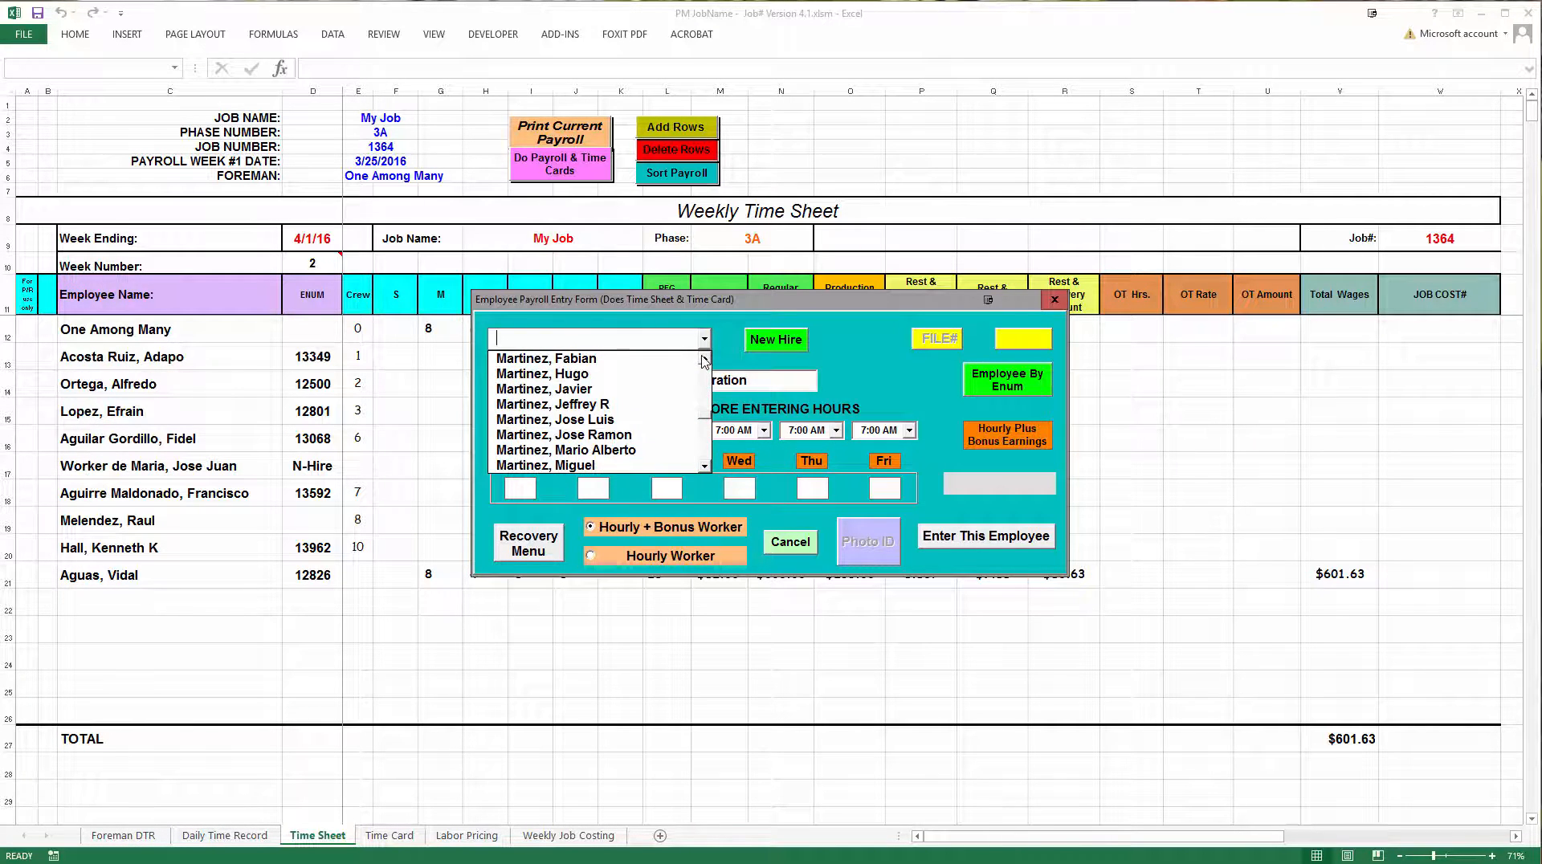
left_click(705, 359)
left_click(705, 359)
left_click(705, 359)
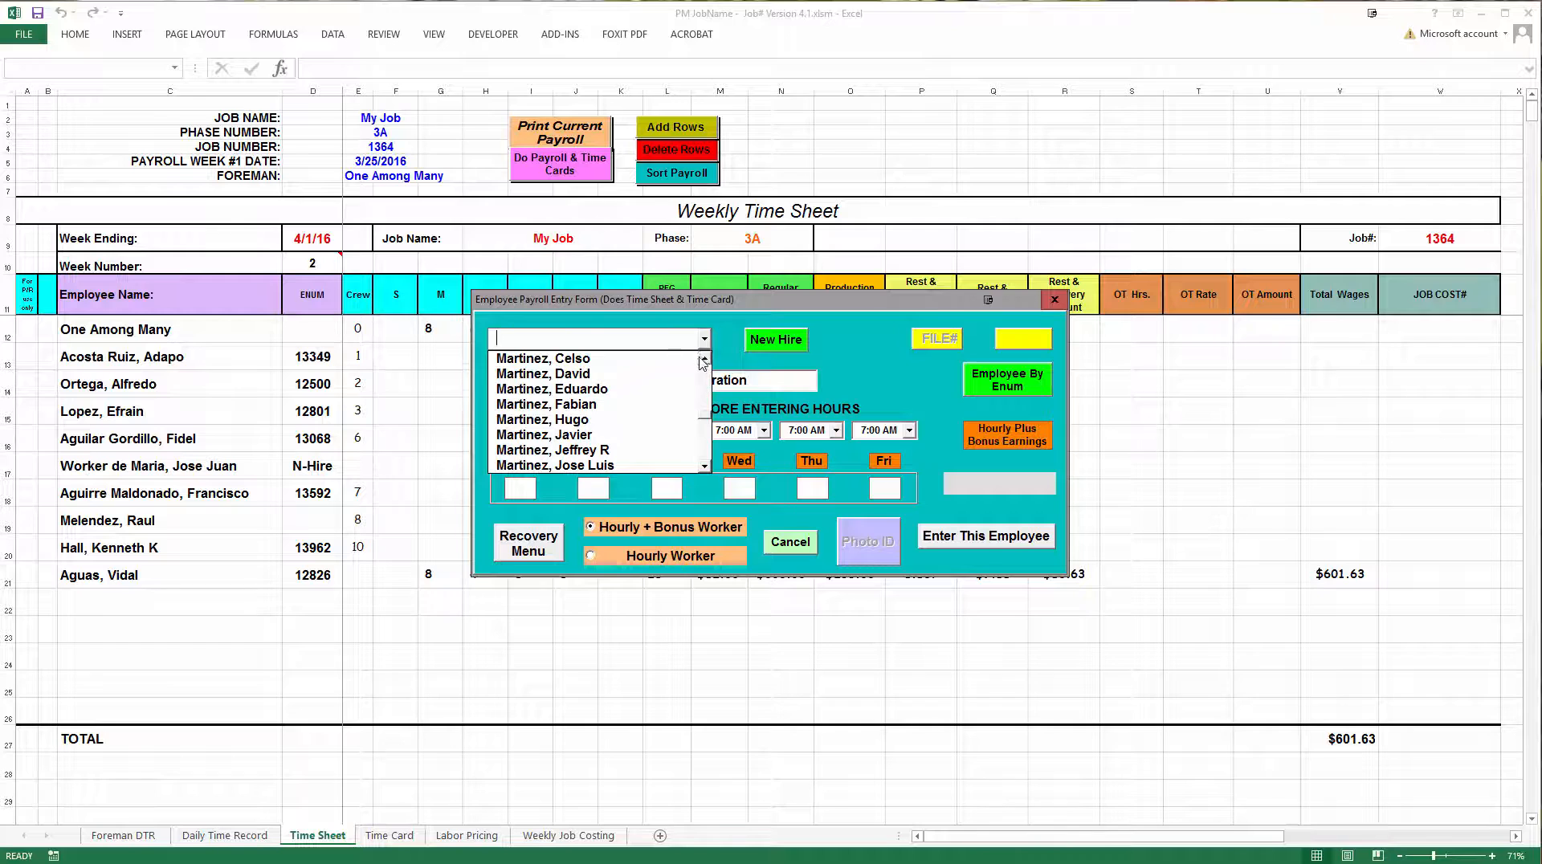
left_click(562, 373)
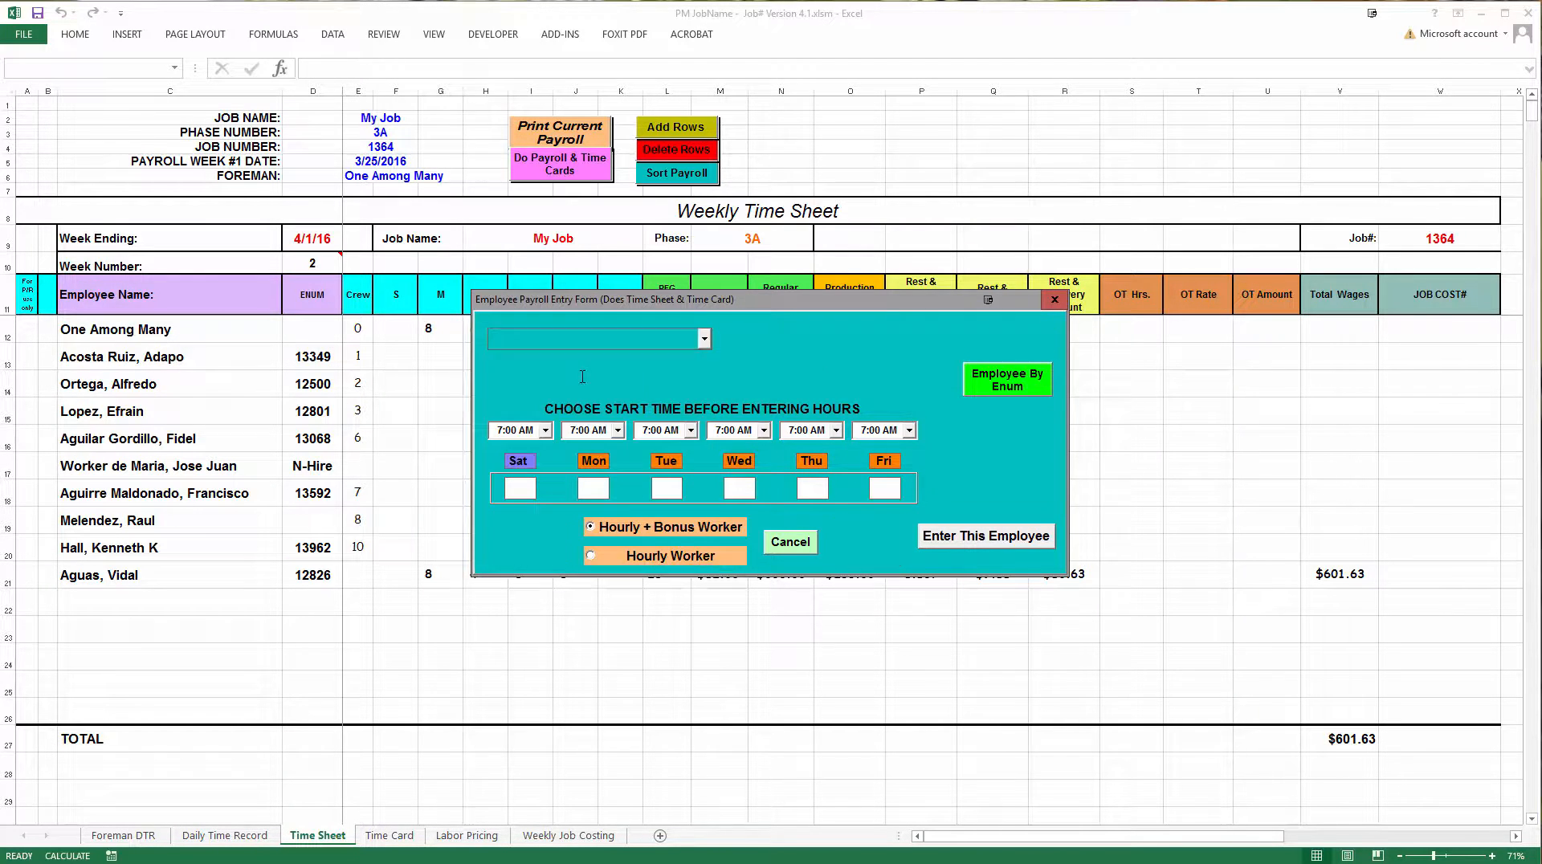
Enter 8 hours for Monday, 10 for Tuesday, 8 for Wednesday and 8 for Thursday, with hourly plus bonus earnings of 1000
left_click(596, 487)
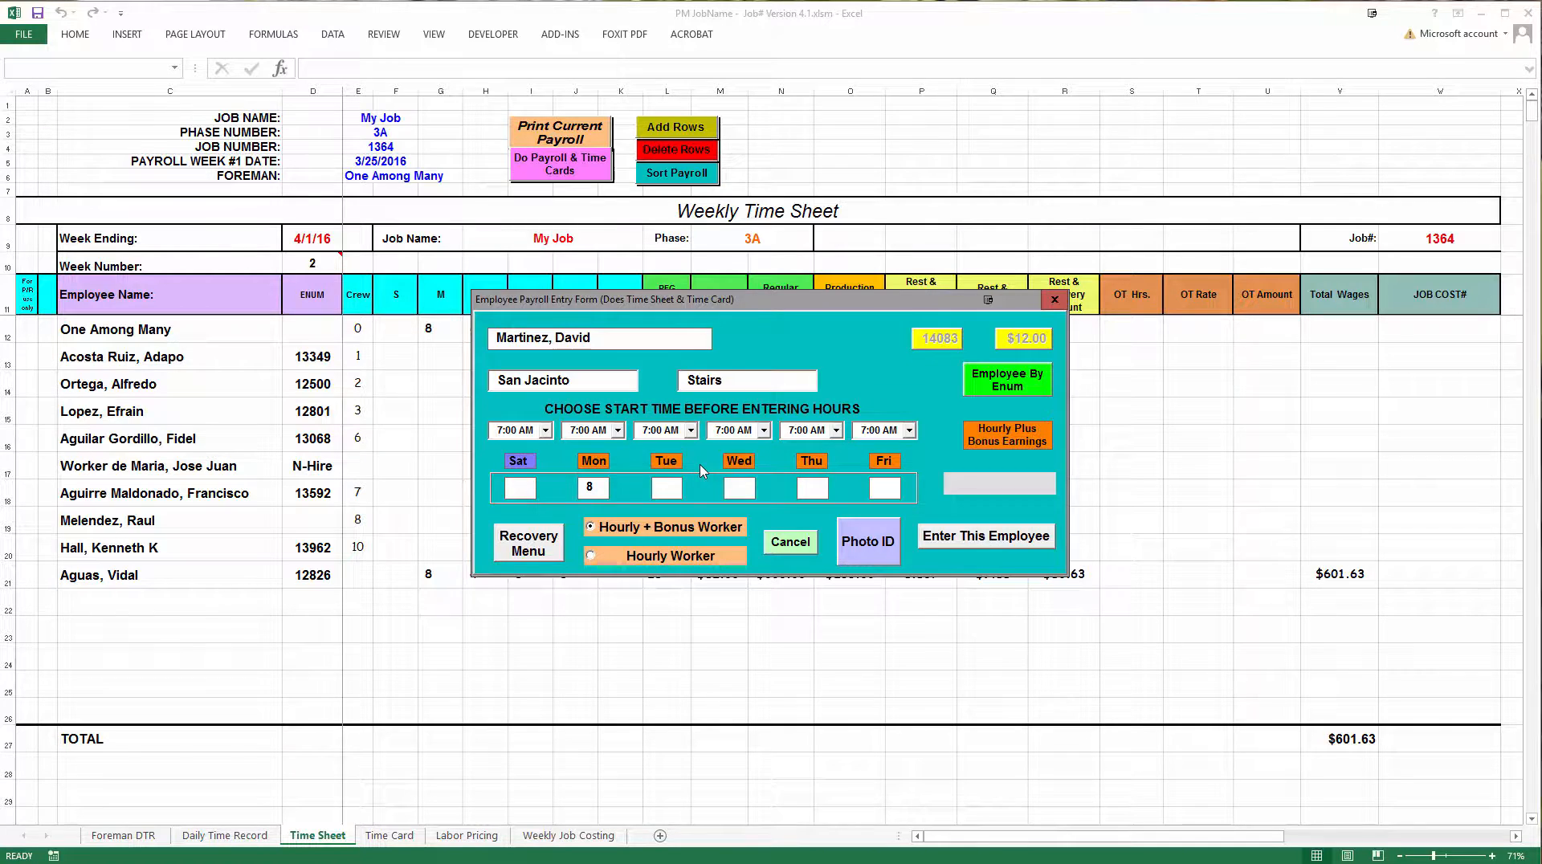
key("Tab")
left_click(983, 482)
type("1000")
Add 30 recovery minutes on Tuesday to this employee's payroll entry
left_click(549, 553)
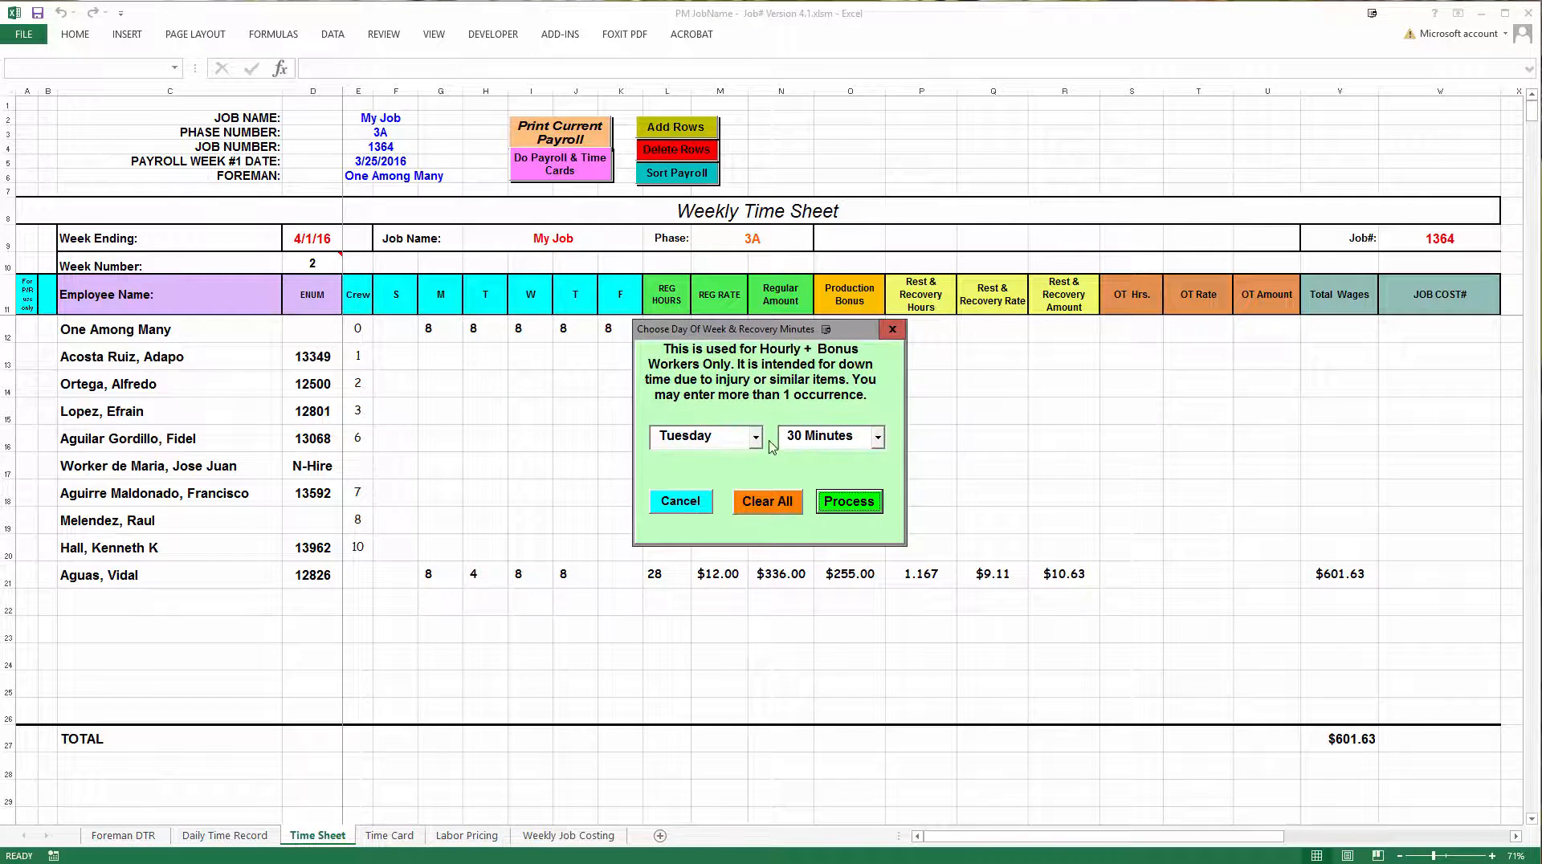
left_click(858, 501)
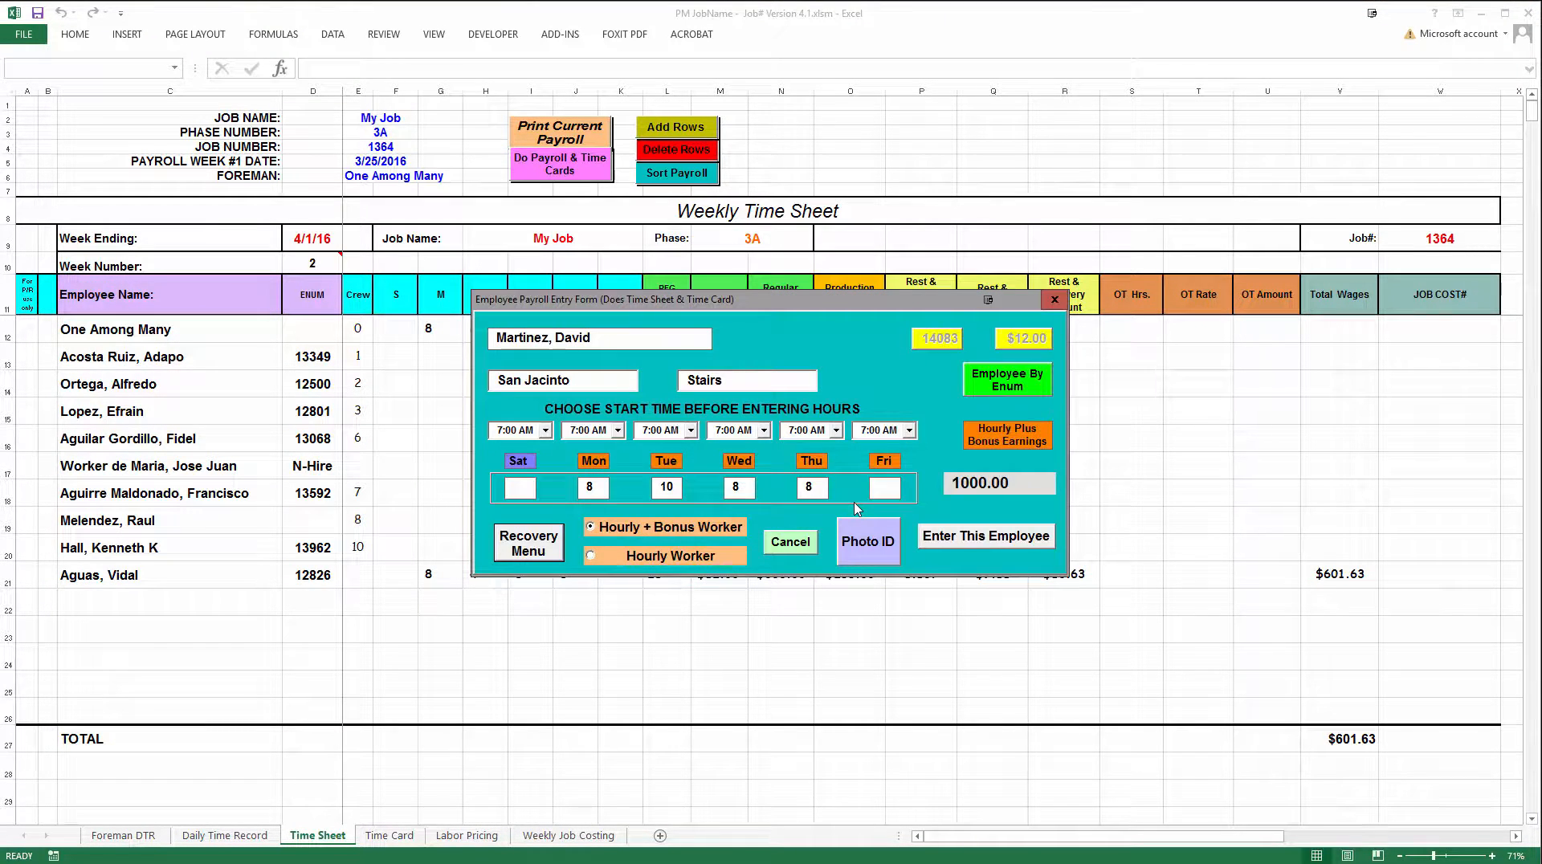
Submit the employee's payroll entry, choose a bonus of 530.00 and accept it to fill the time sheet and time card
left_click(964, 537)
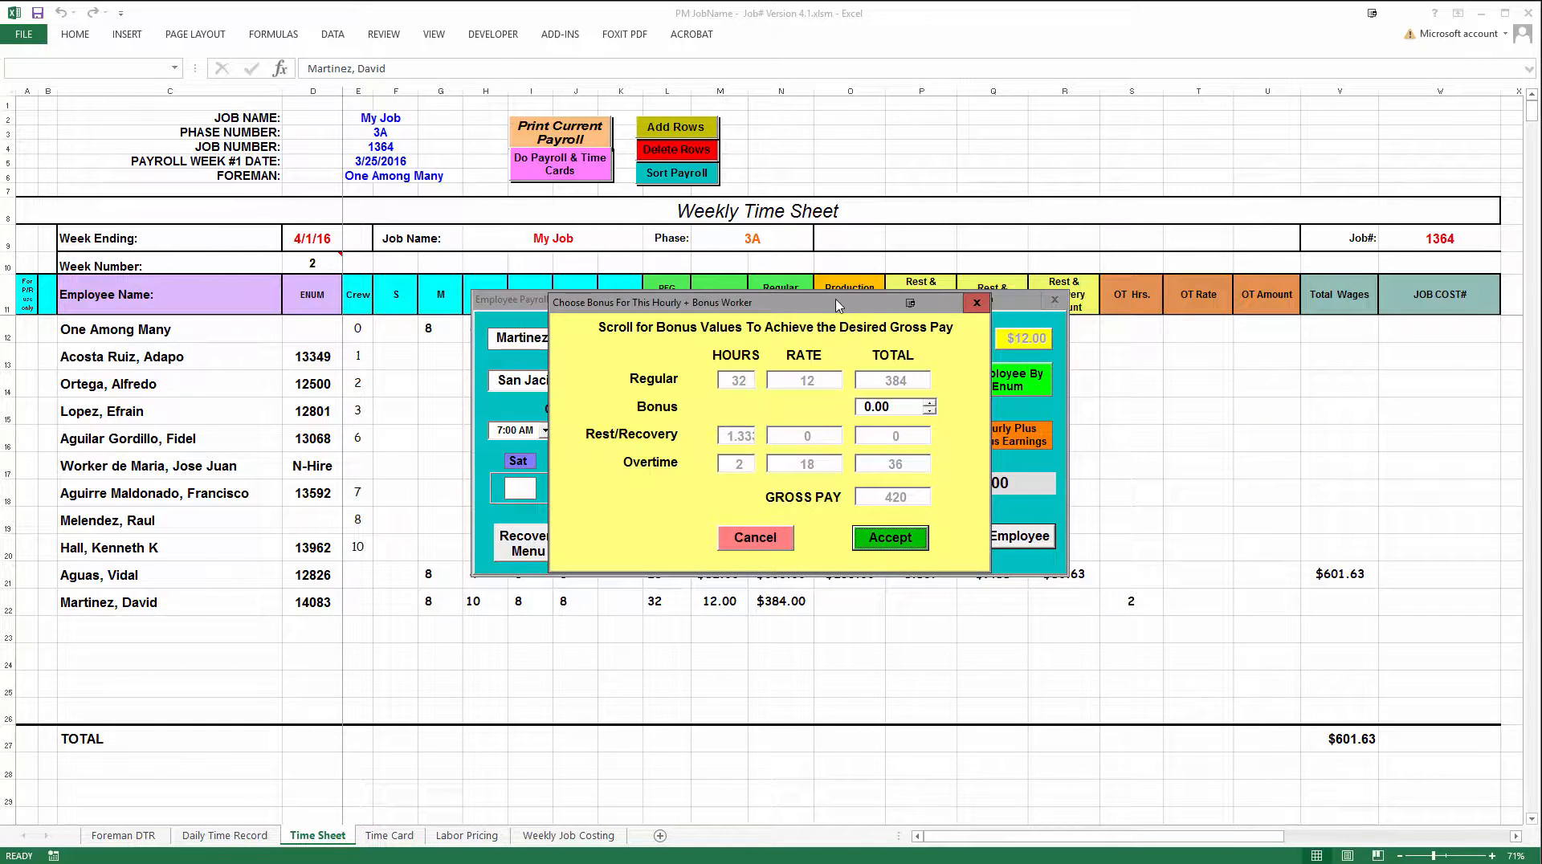
left_click_drag(838, 306, 784, 302)
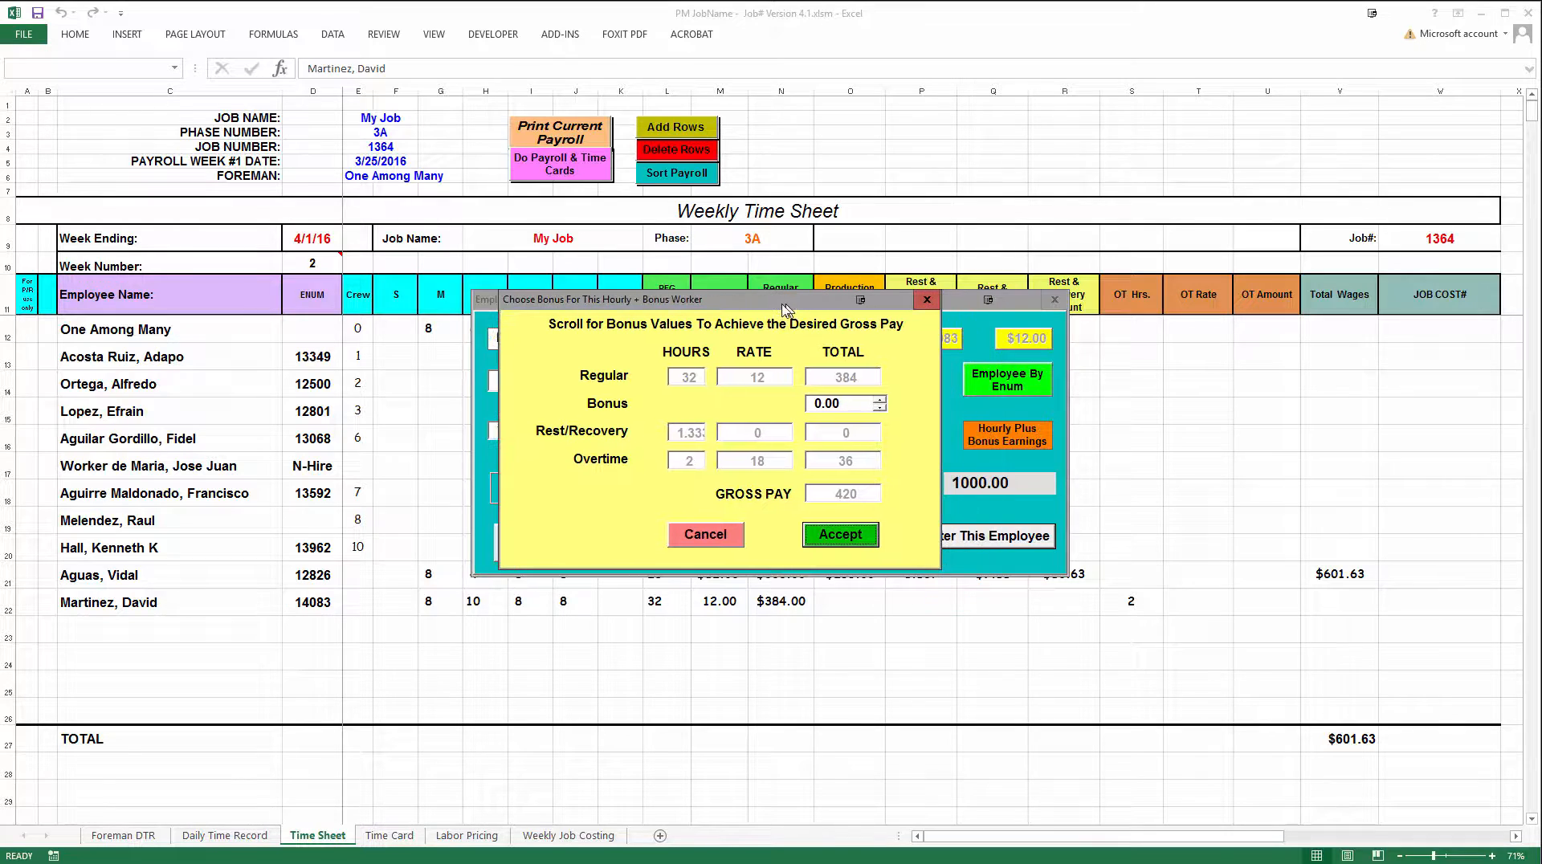
left_click(876, 408)
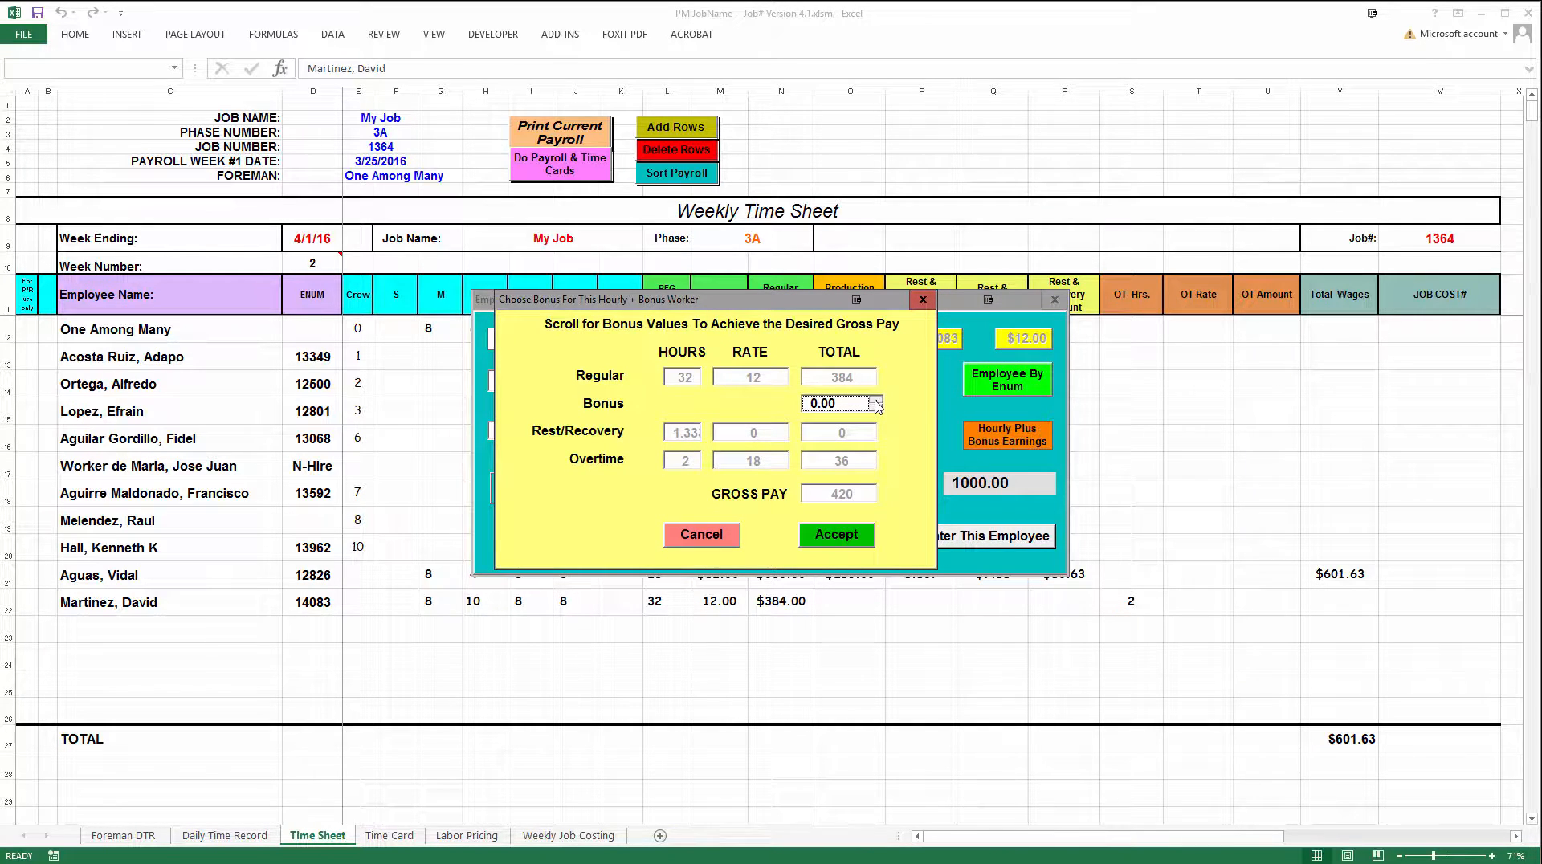
left_click(877, 408)
left_click_drag(878, 414, 877, 415)
left_click_drag(877, 412, 877, 413)
left_click(839, 406)
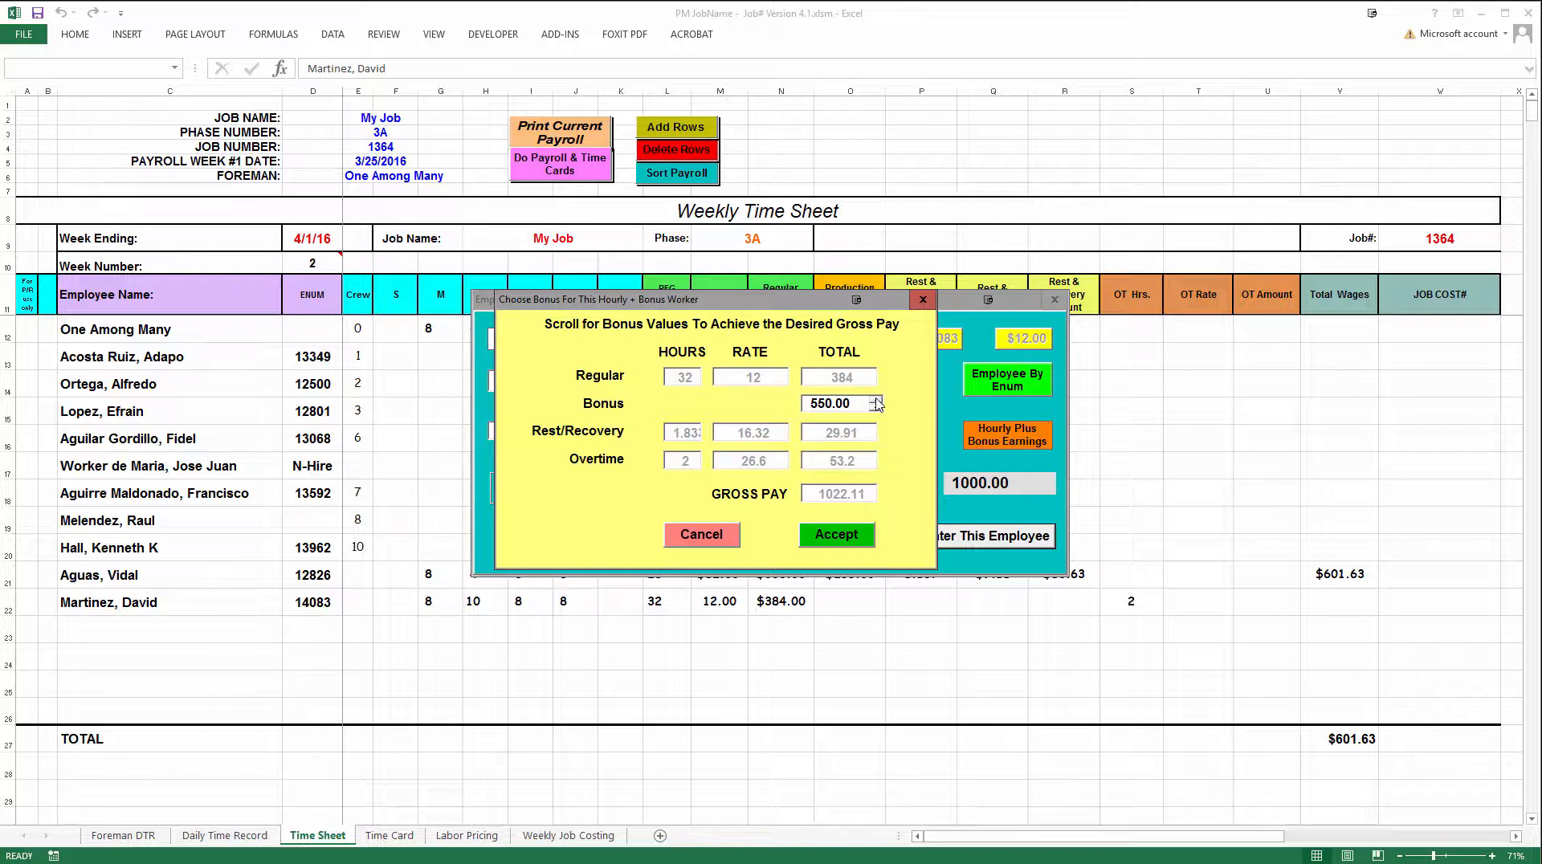
left_click(842, 409)
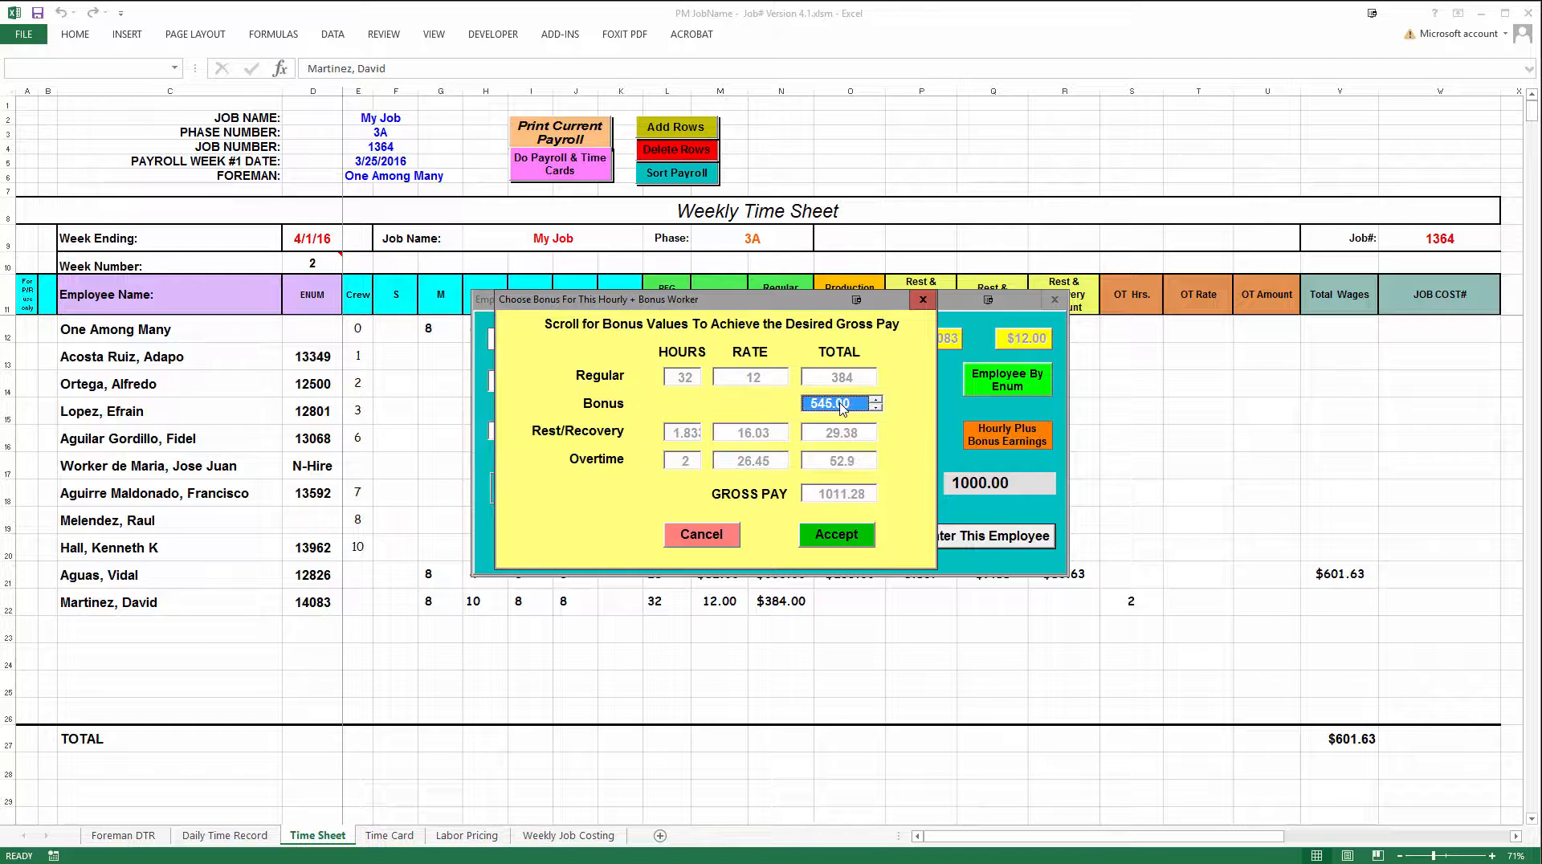
left_click(877, 401)
left_click(837, 410)
left_click(876, 407)
left_click(845, 403)
left_click(837, 536)
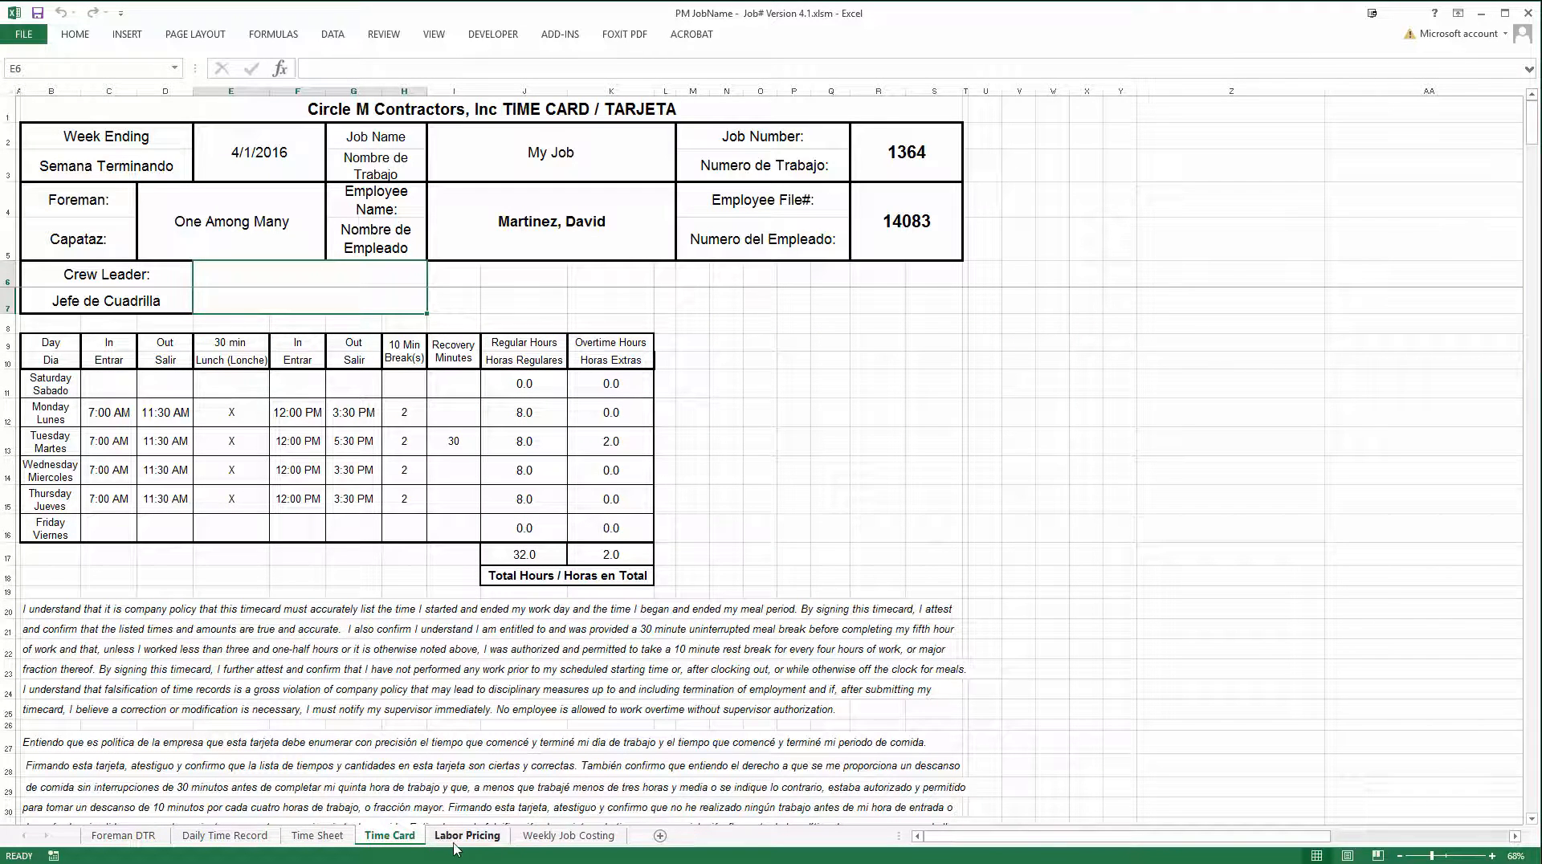
Return to the Time Sheet and clear the row 22 employee's figures from Monday's hours through Total Wages
left_click(329, 837)
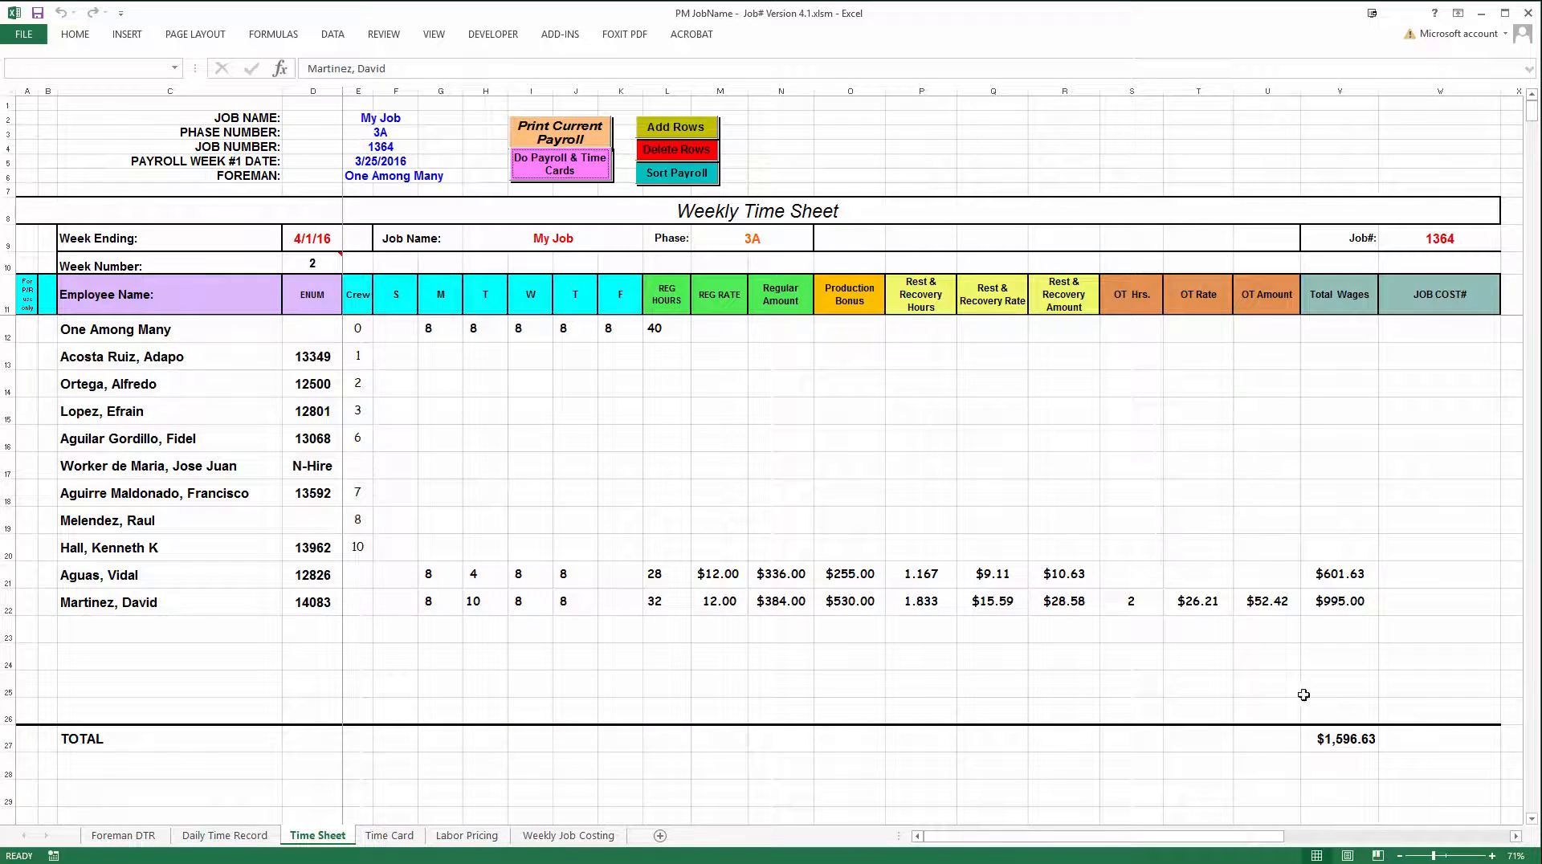
left_click(1362, 604)
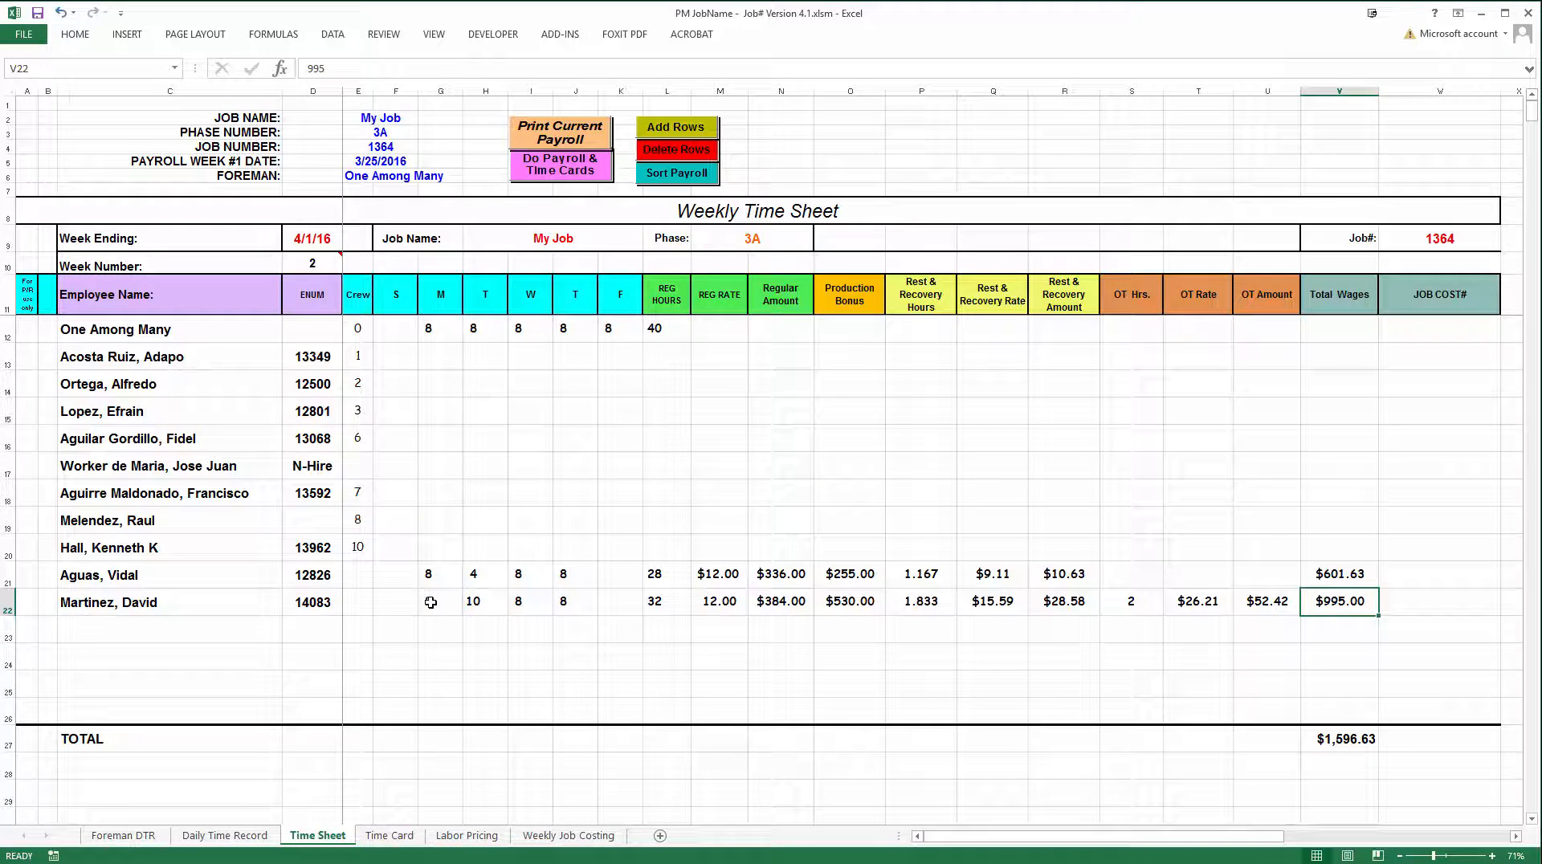
left_click_drag(450, 603, 1310, 602)
key("Delete")
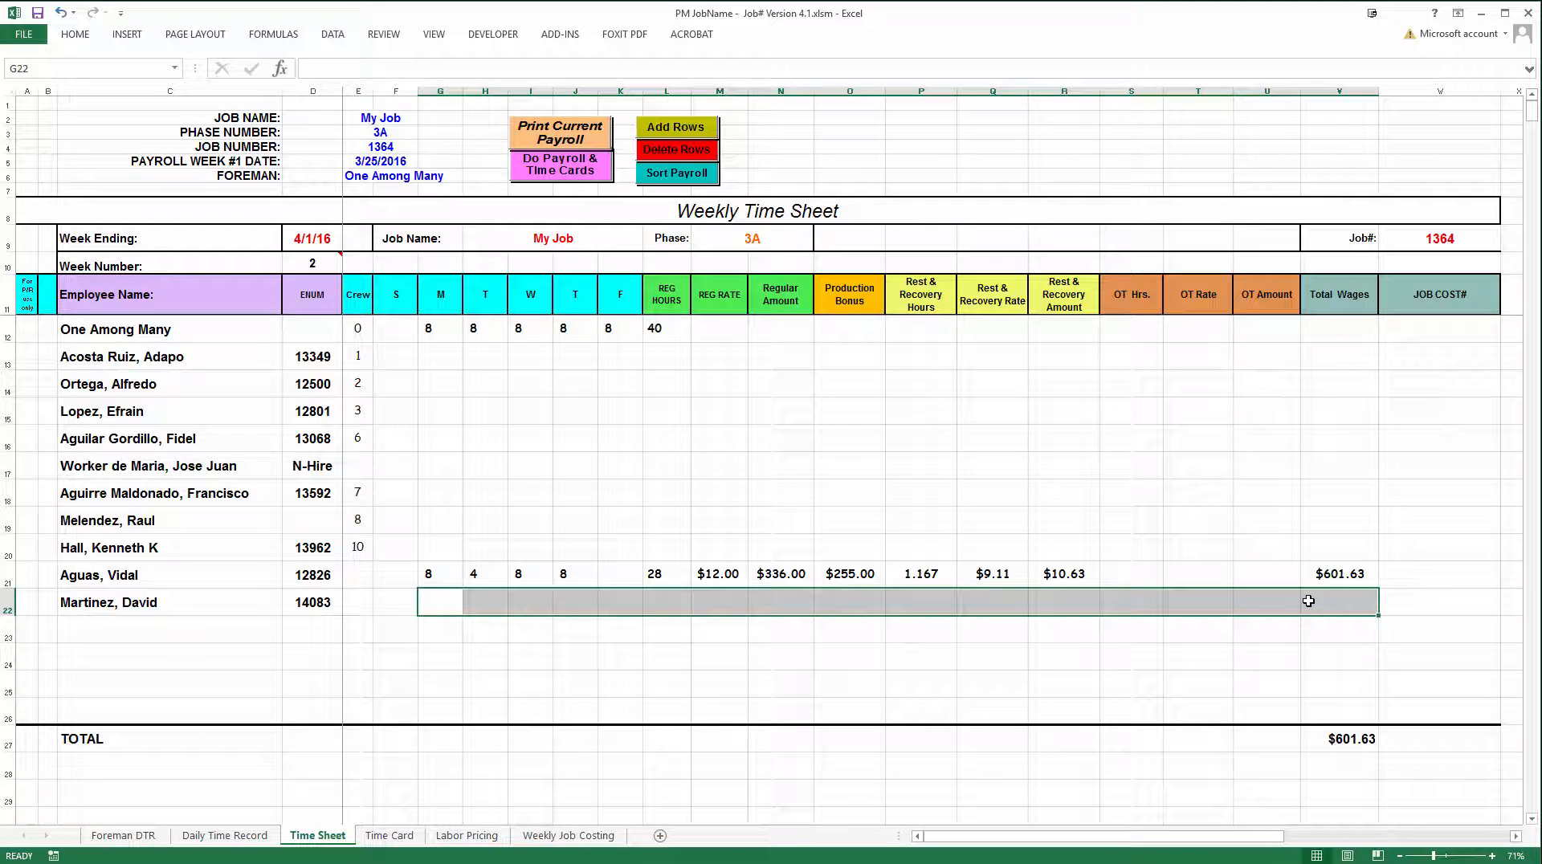
left_click(667, 681)
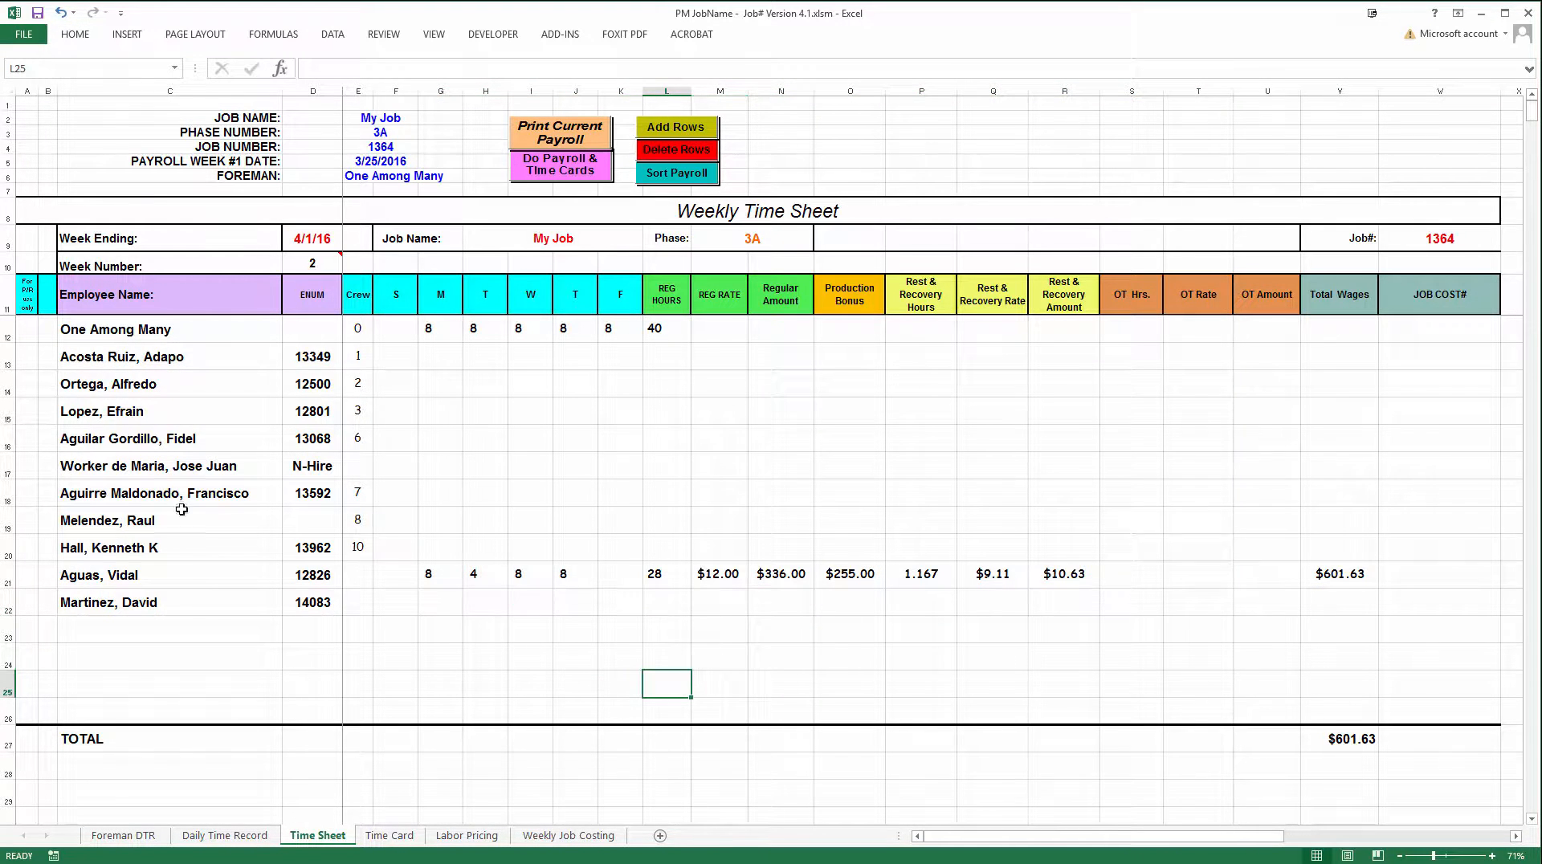
left_click(93, 565)
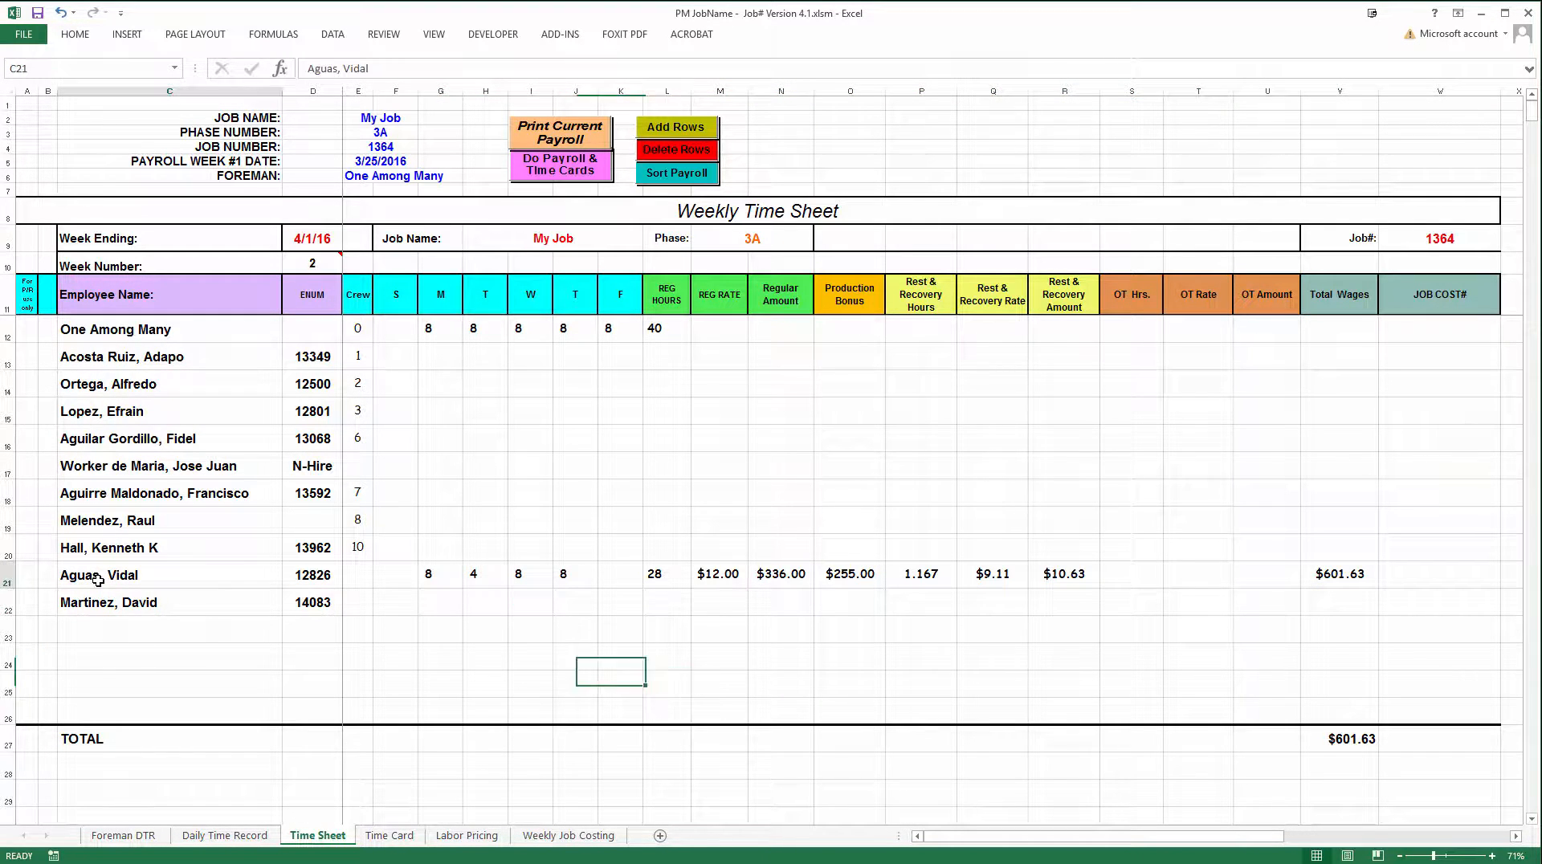
left_click(552, 174)
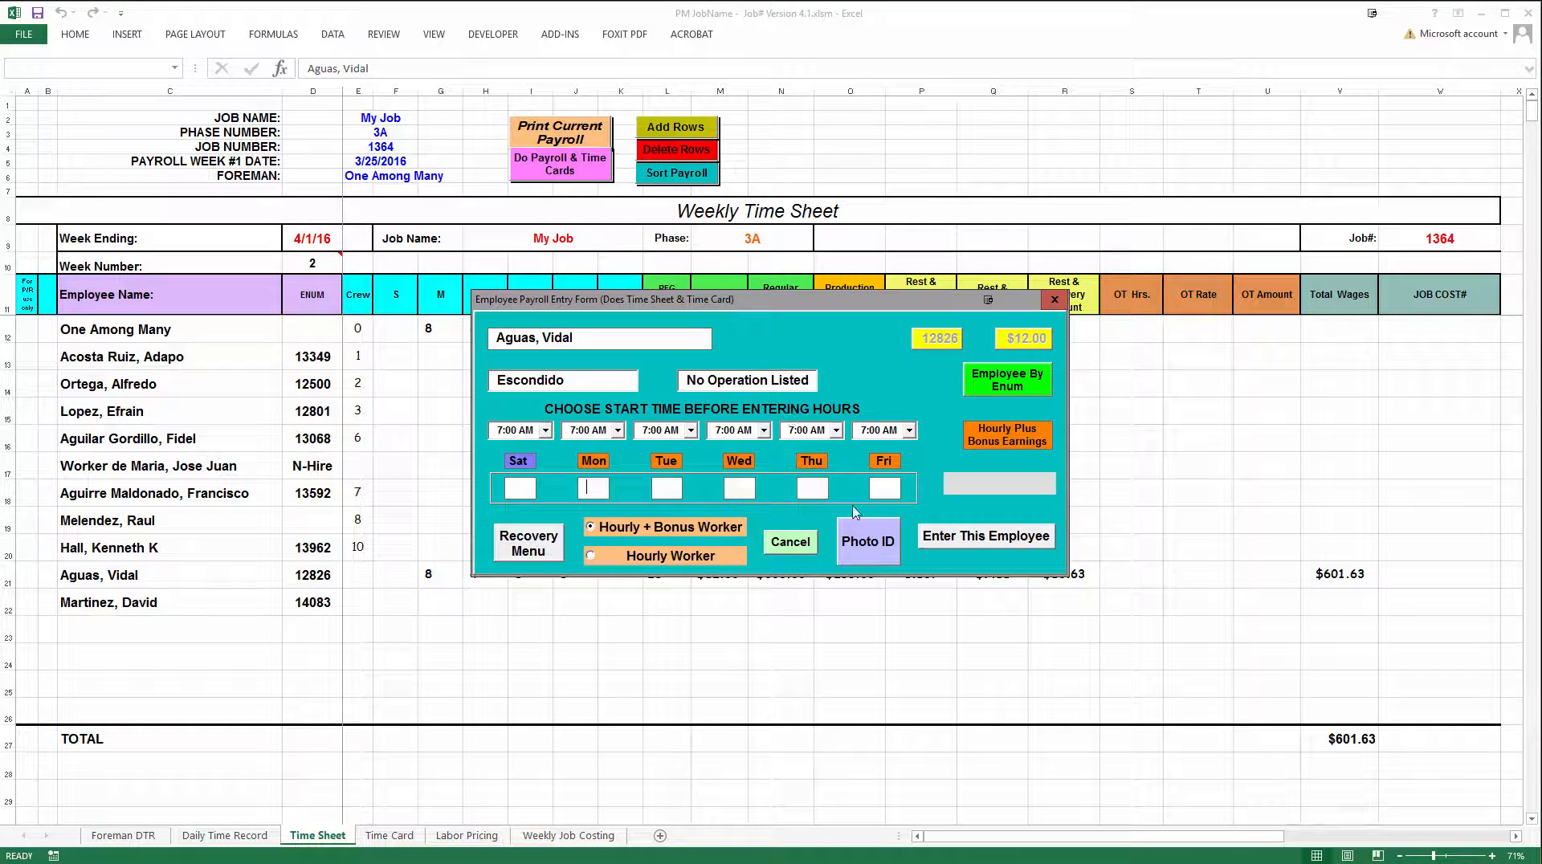
left_click(791, 542)
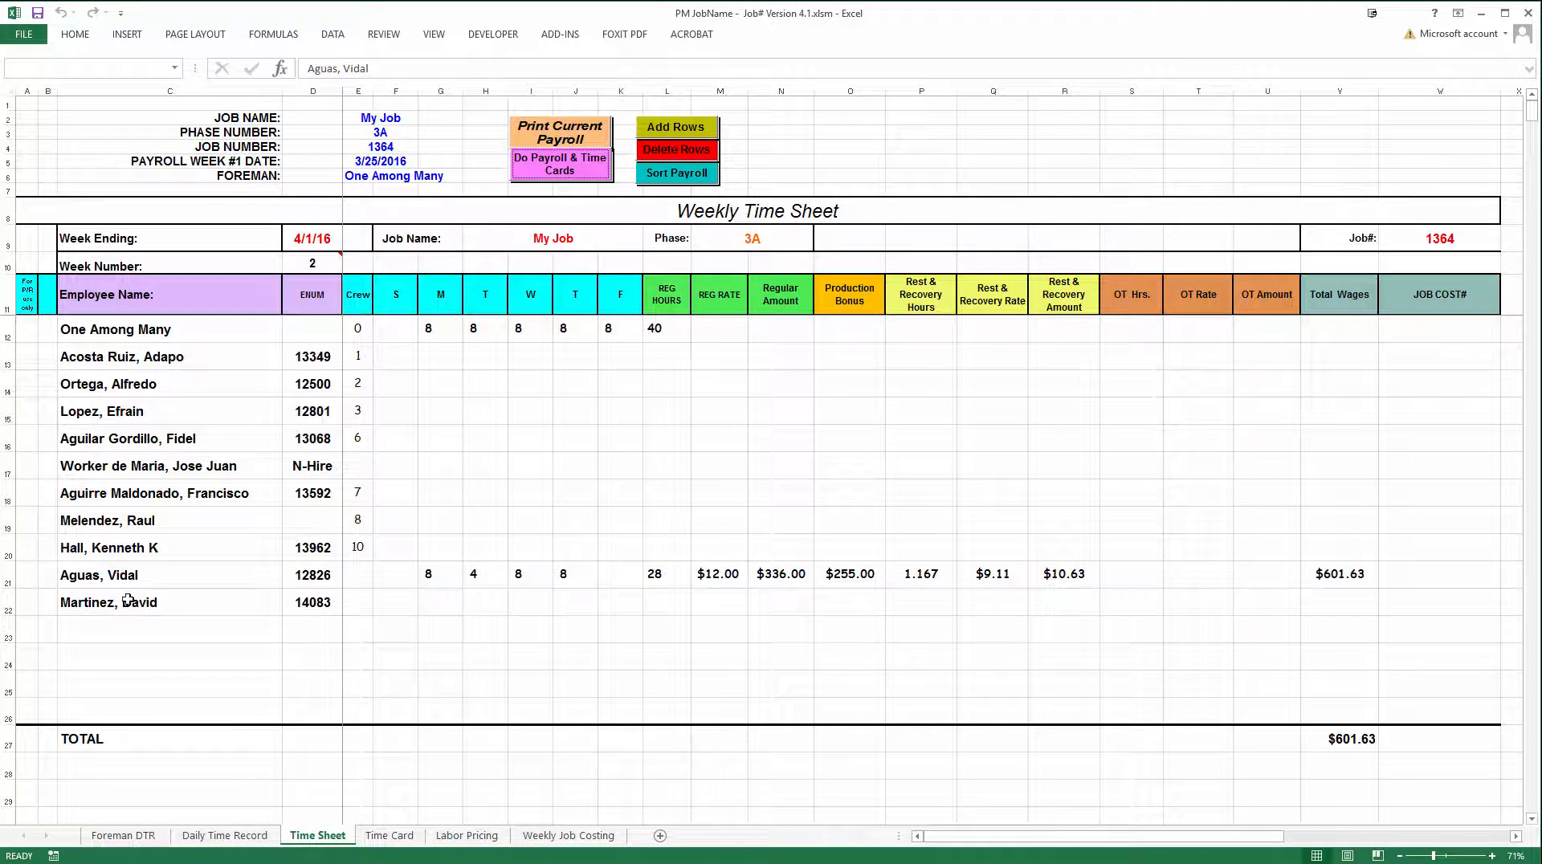
Open the payroll entry form for the row 22 employee and enter 8 hours Monday, 10 Tuesday, 8 Wednesday and 8 Thursday
left_click(129, 604)
left_click(573, 175)
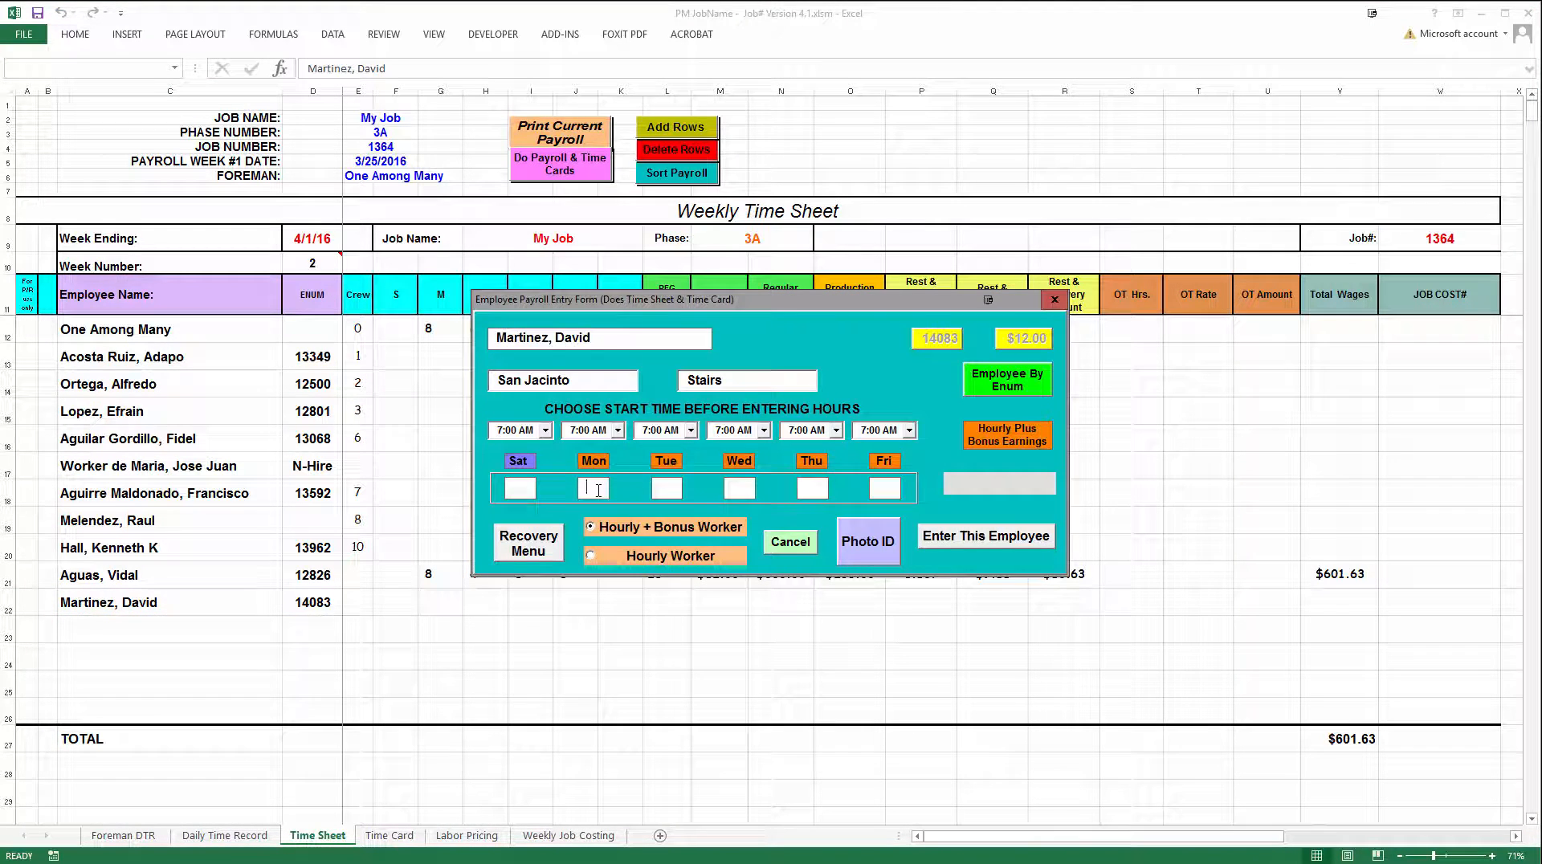
left_click(599, 491)
type("10")
key("Tab")
key("Return")
Add 30 recovery minutes on Tuesday and set the hourly plus bonus earnings to 1000.00
left_click(524, 545)
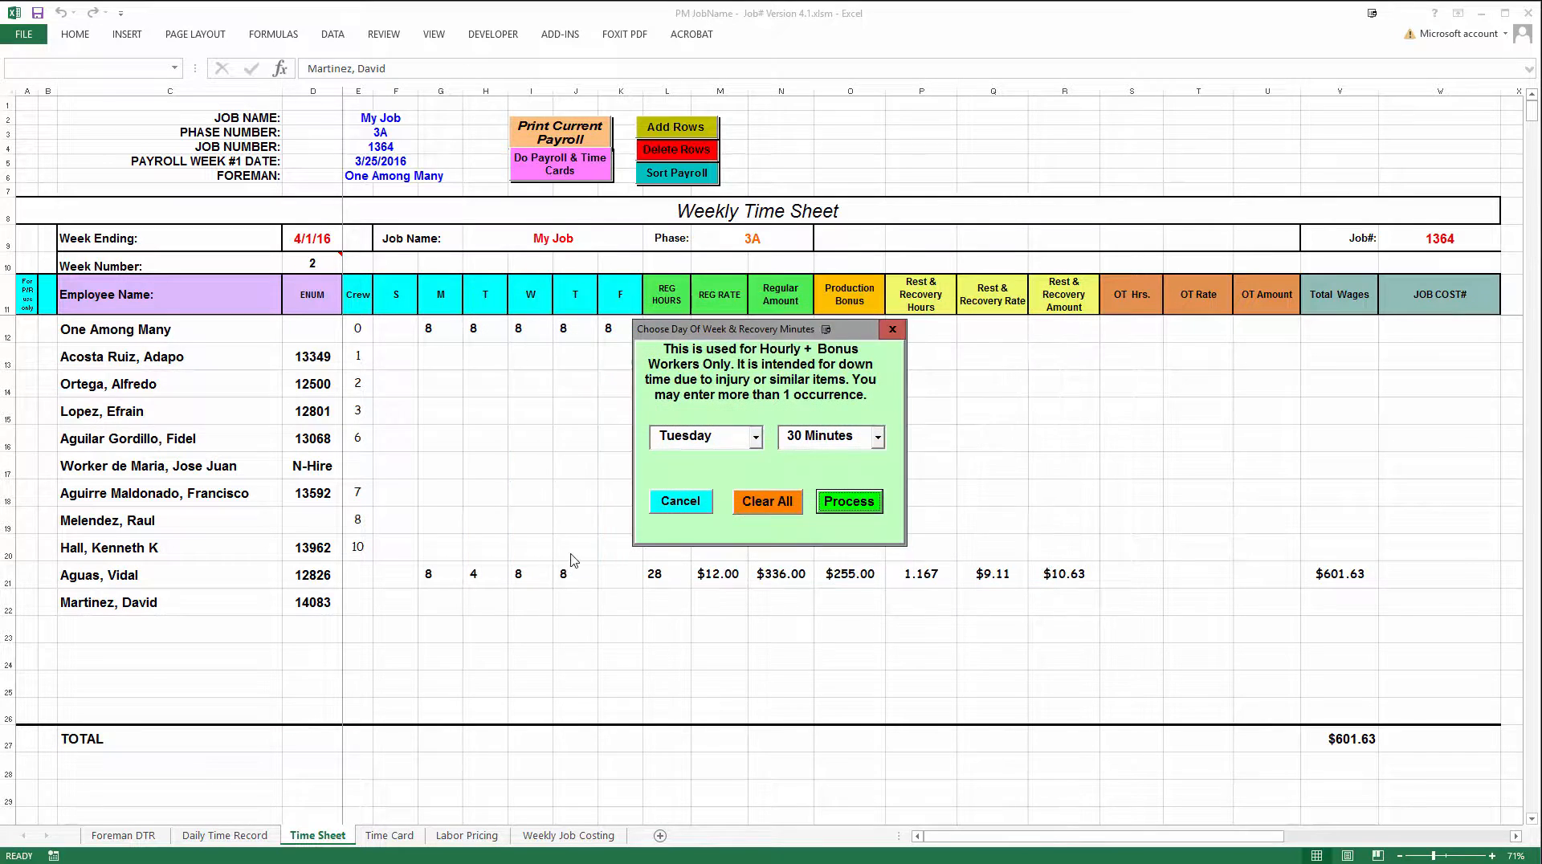
left_click(756, 438)
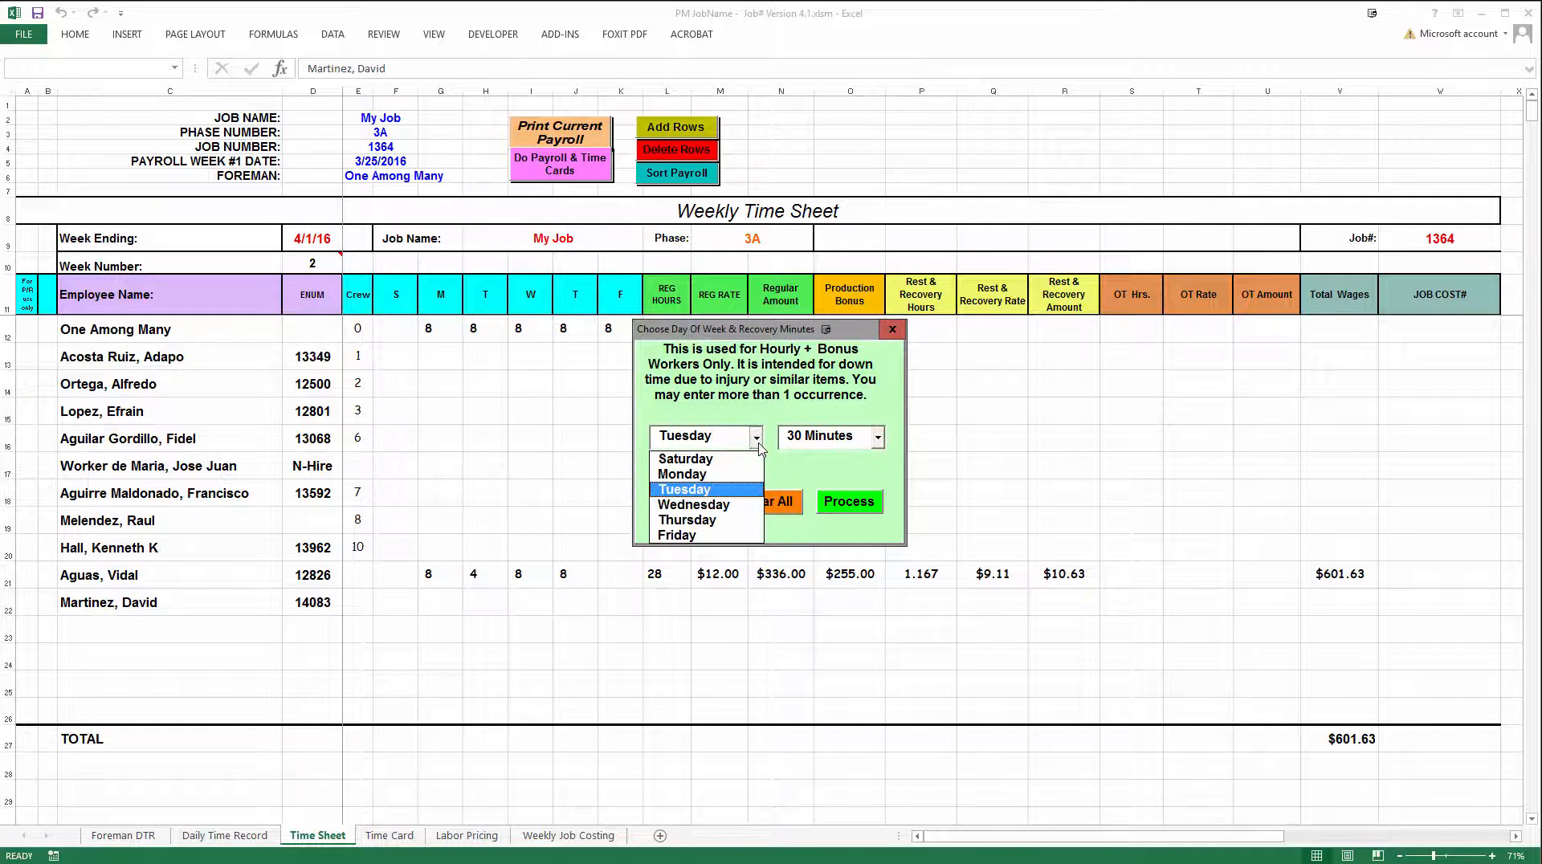
left_click(721, 489)
left_click(836, 506)
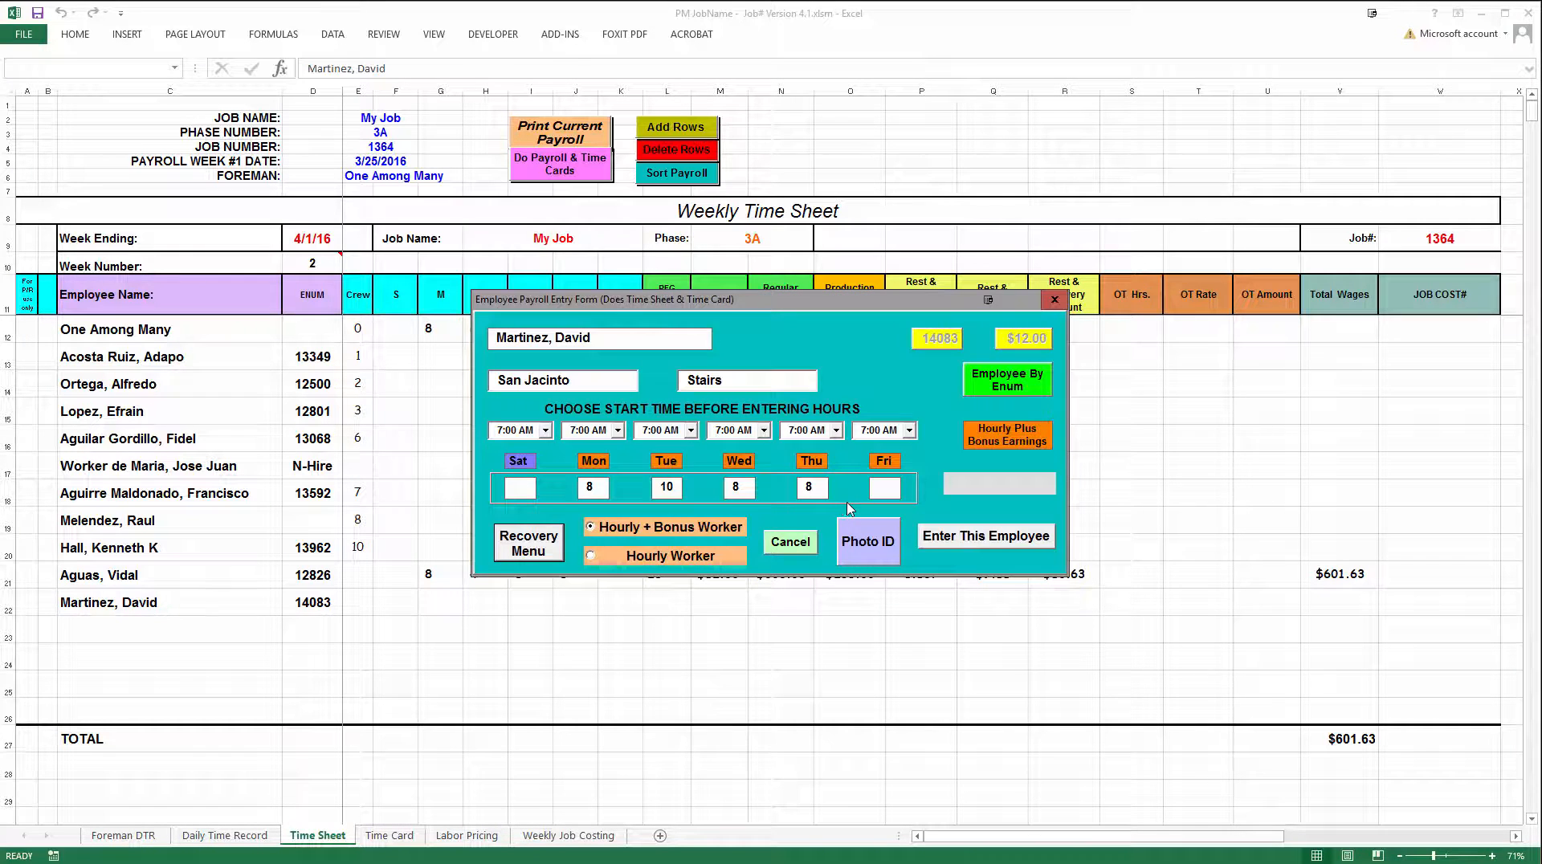
left_click(959, 488)
type("1000.0")
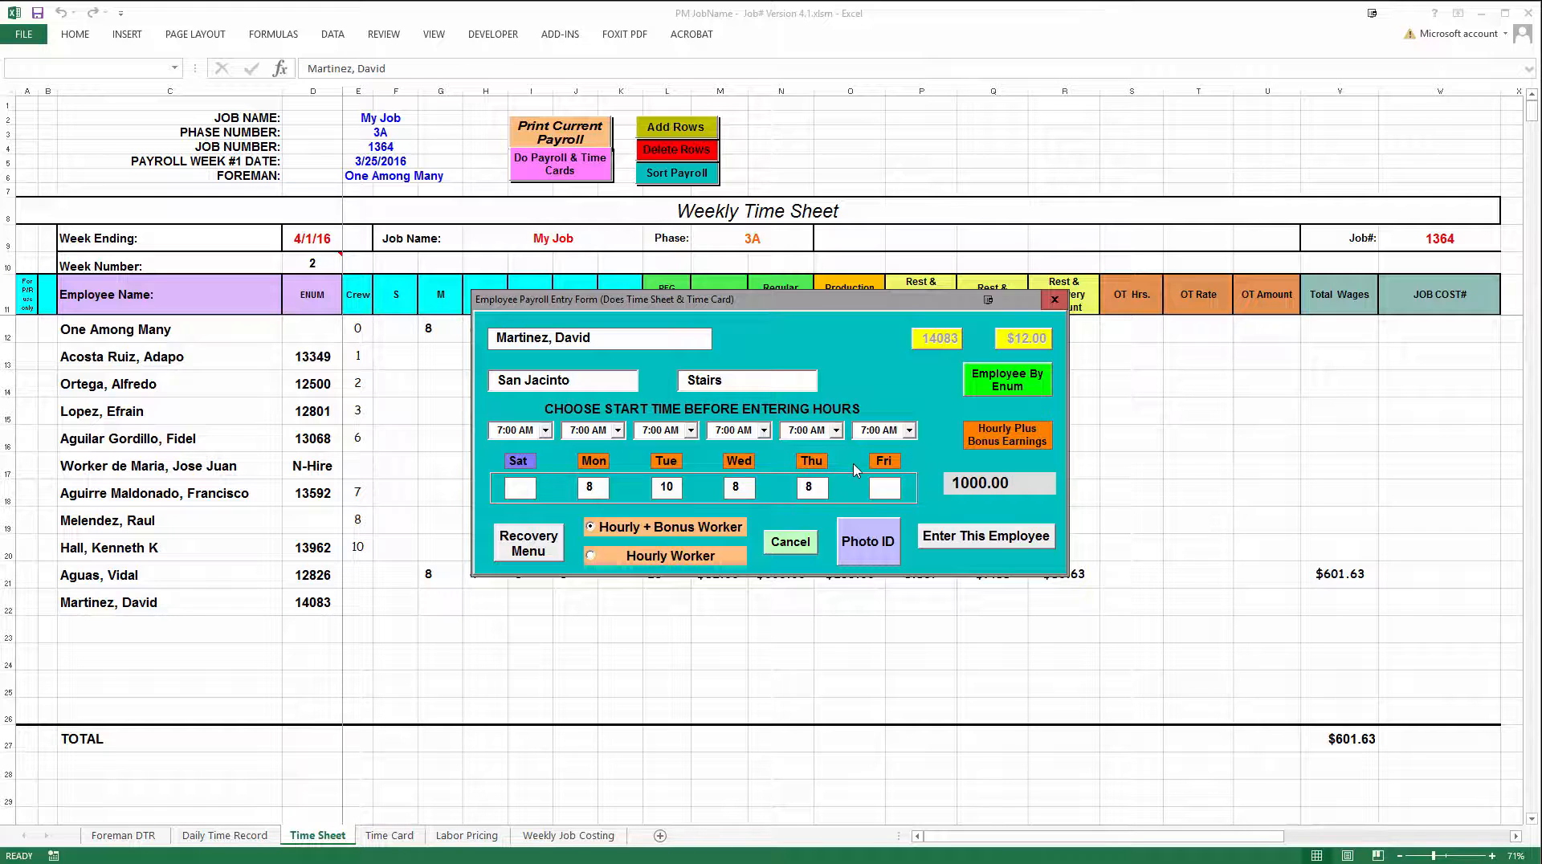
Submit the re-entered payroll form, choose a bonus of 535.00 and accept it to fill the time sheet and time card
left_click(929, 537)
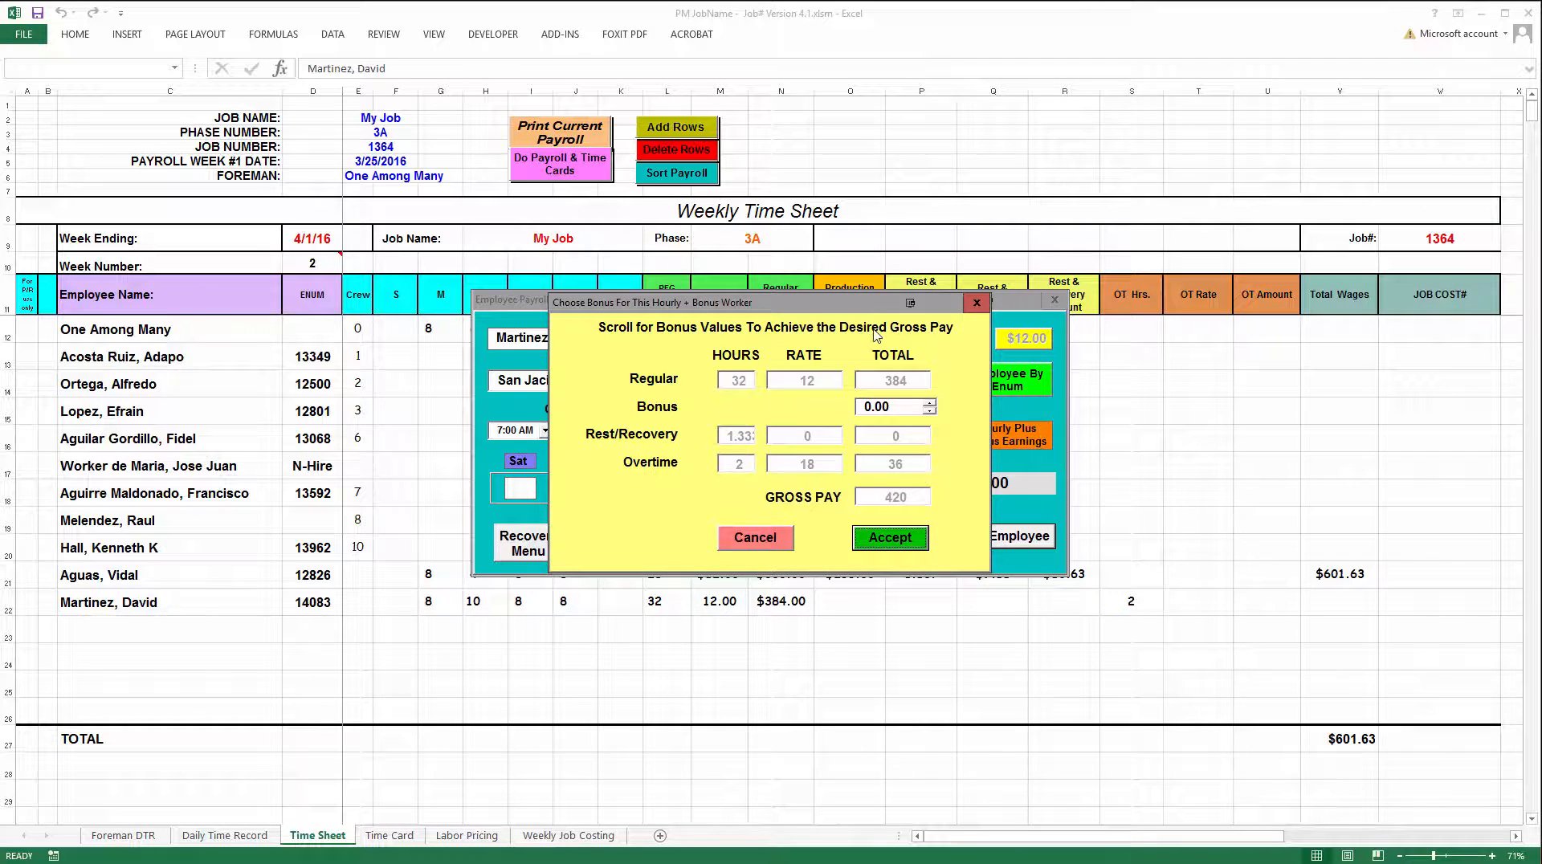
left_click_drag(859, 306, 749, 303)
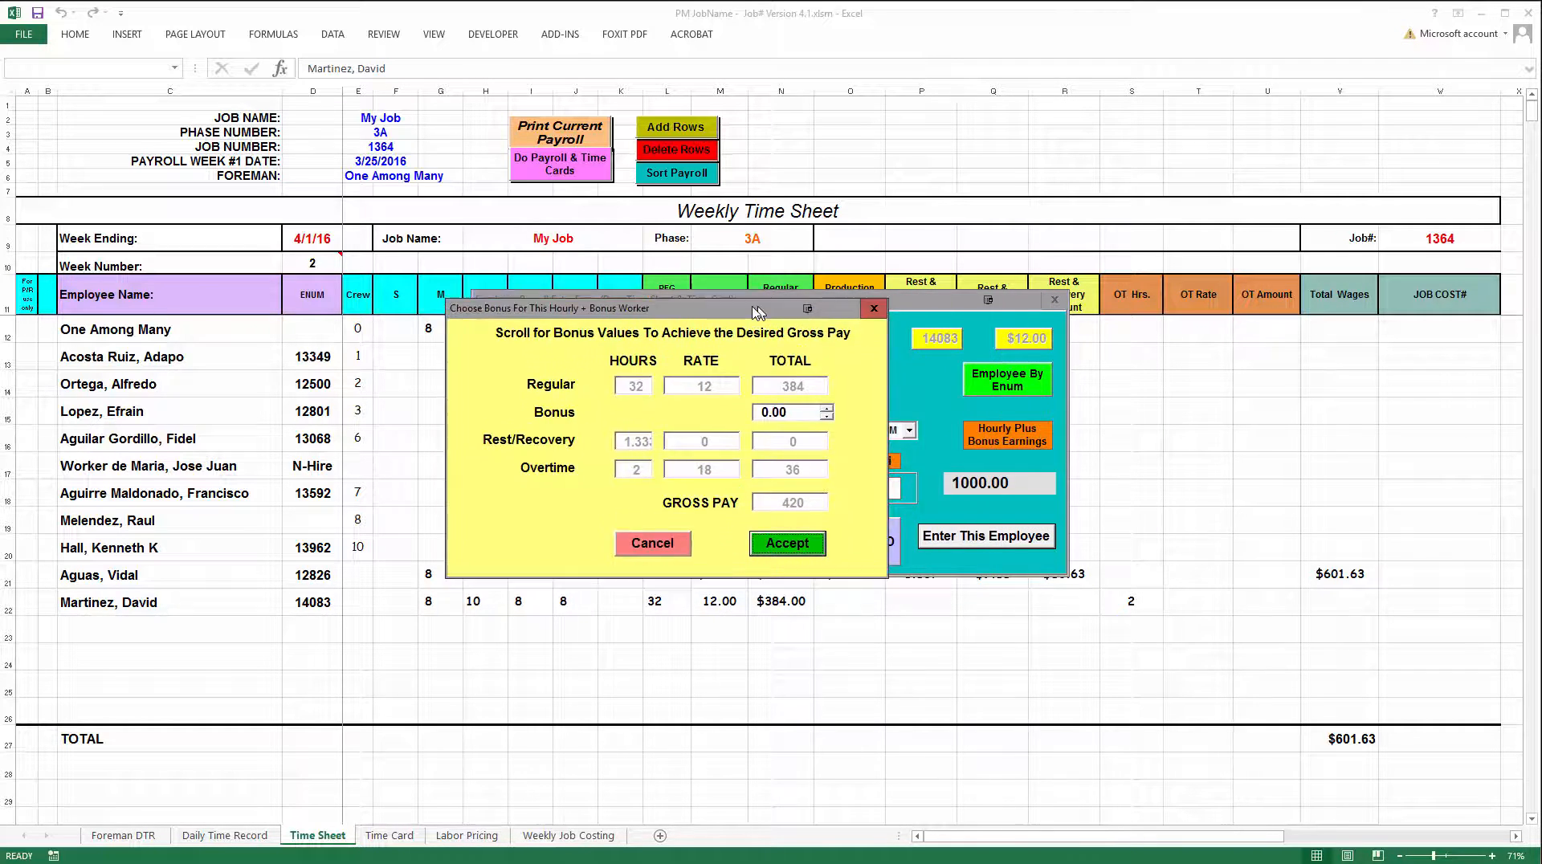
left_click(819, 407)
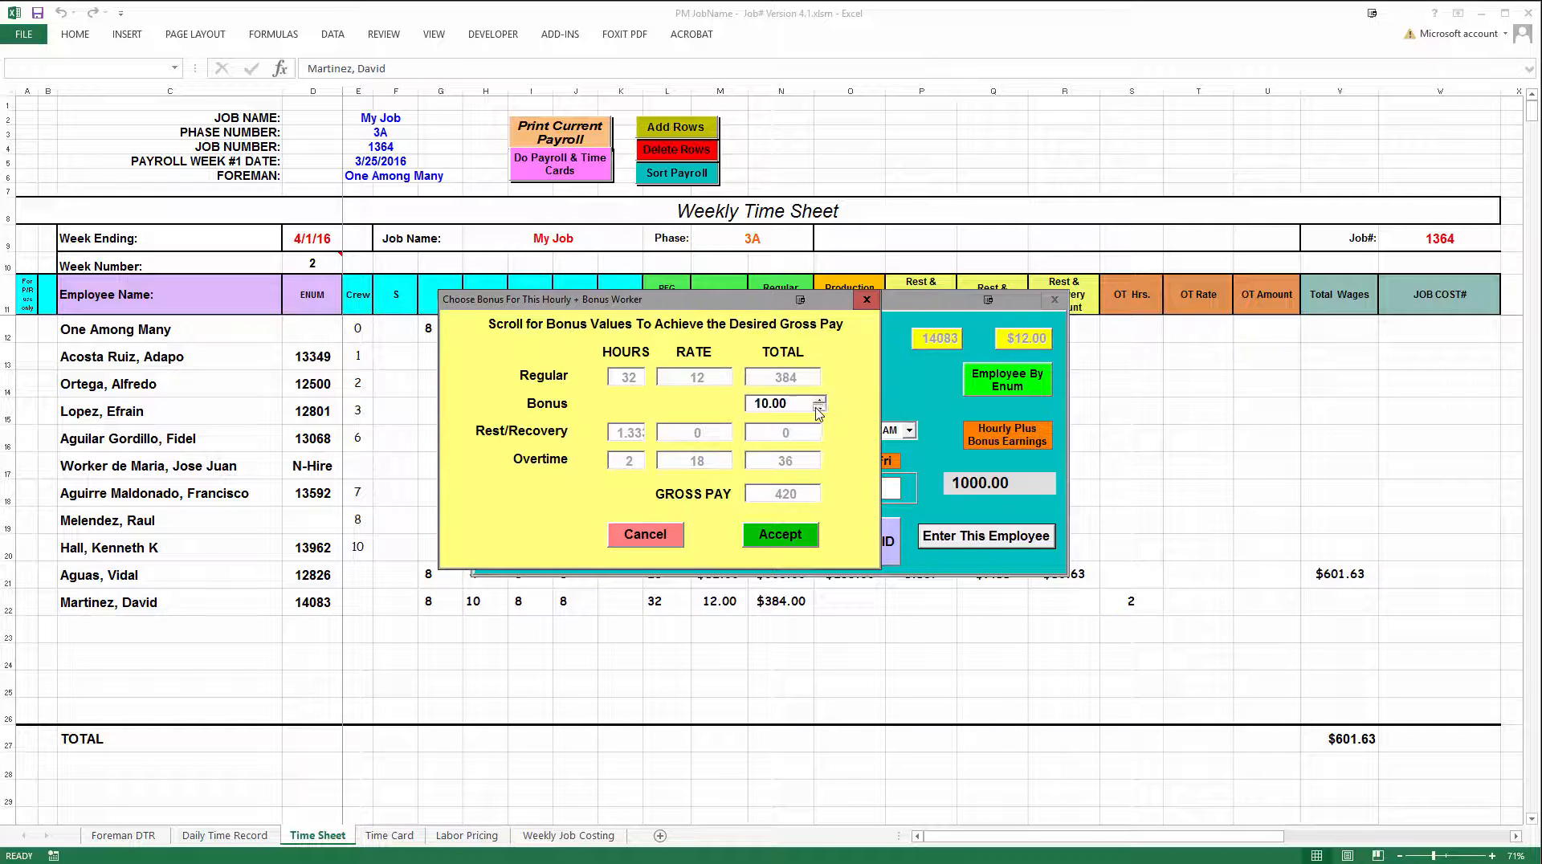
left_click(818, 408)
left_click(819, 408)
left_click(821, 409)
left_click(784, 406)
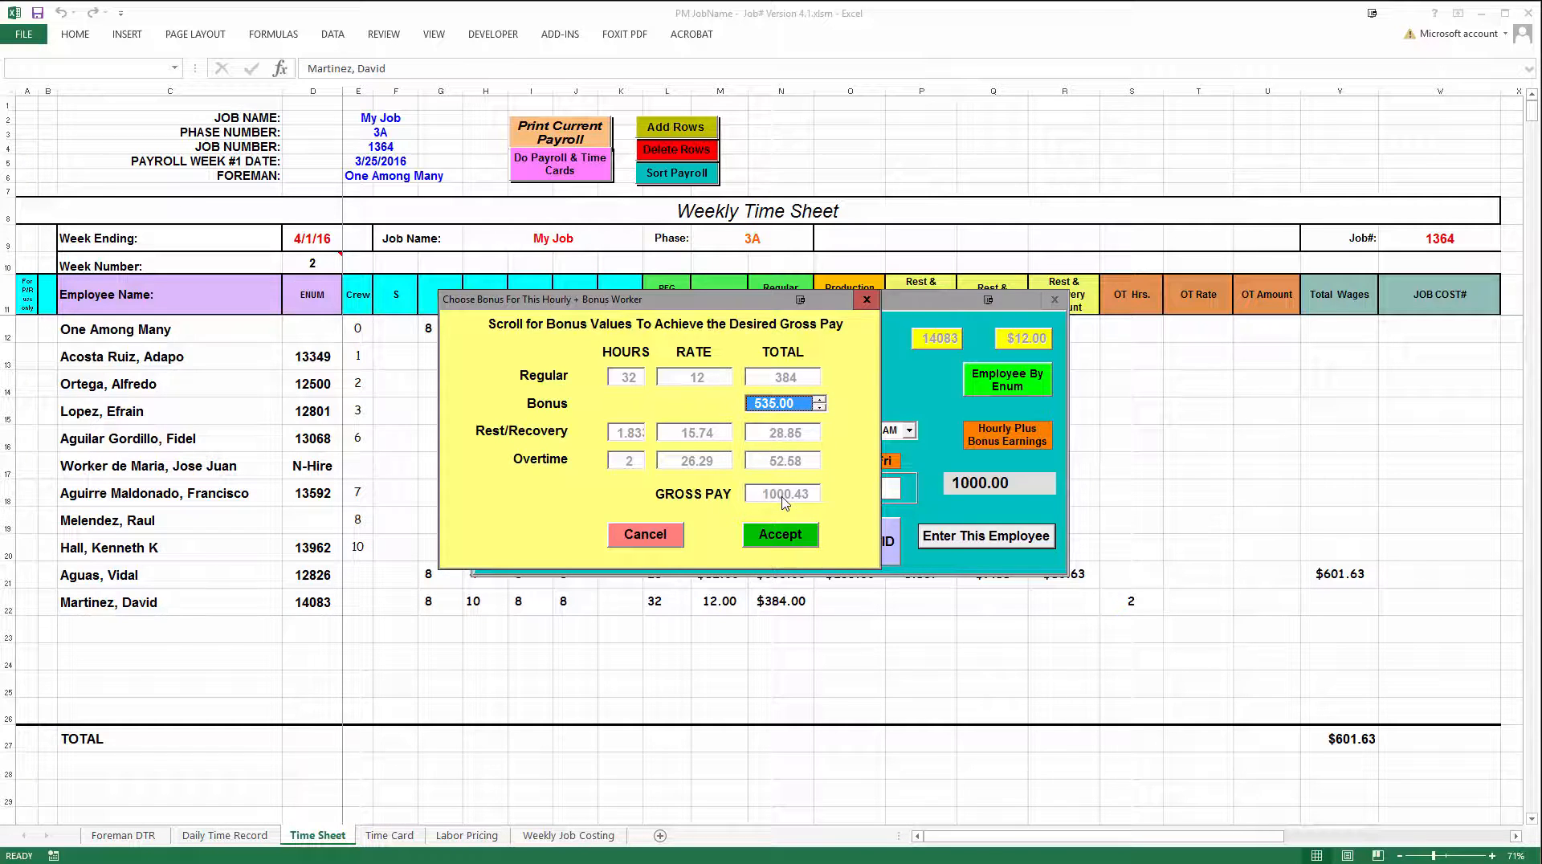
left_click(791, 536)
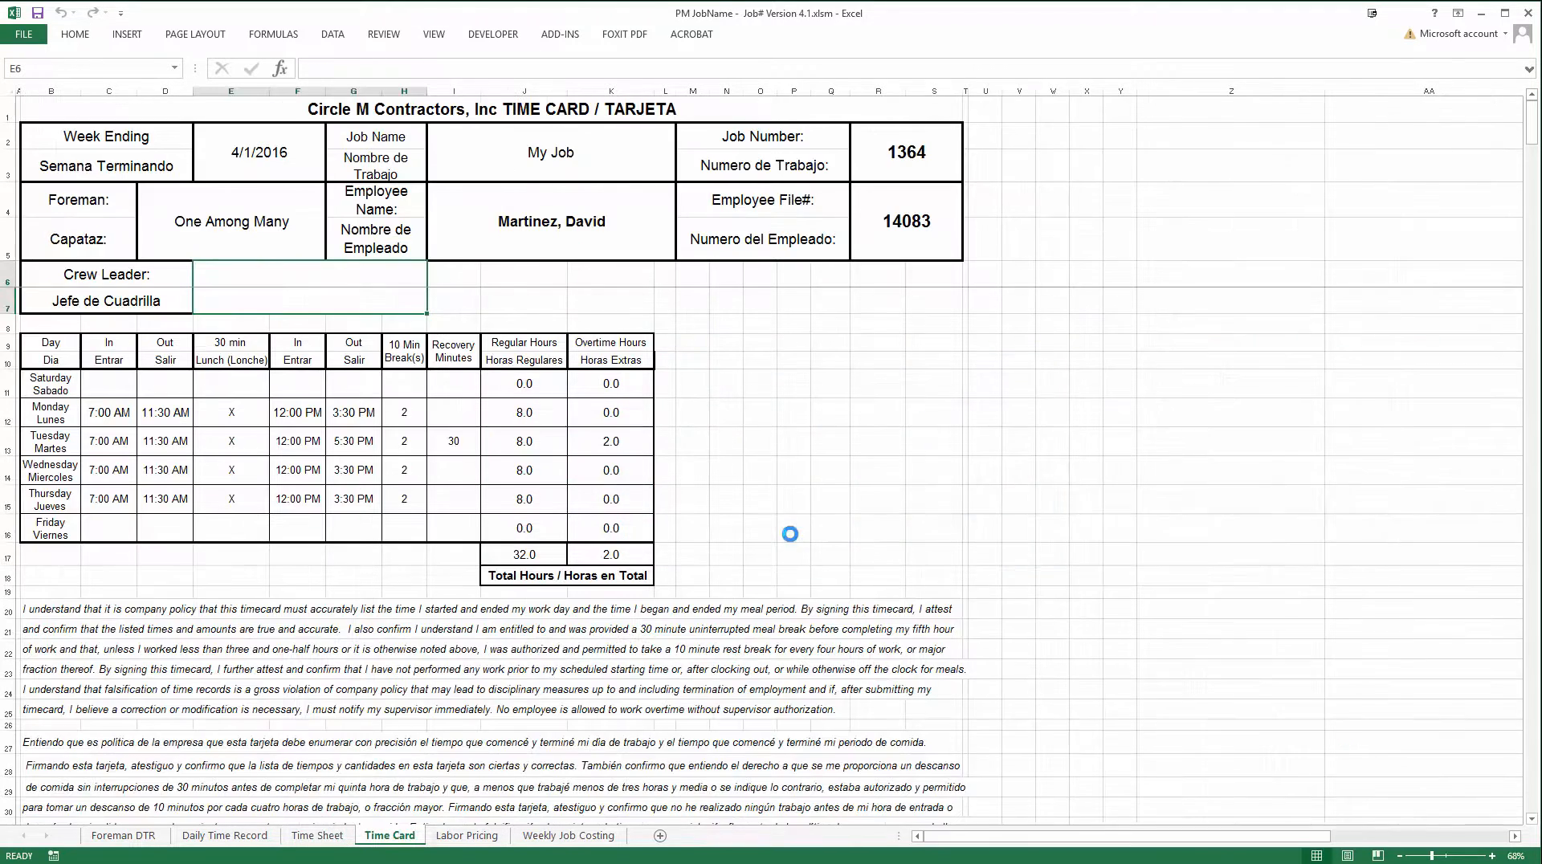
Return to the Time Sheet, open a blank payroll entry form from row 23 and choose the Covina employee from the employee list
left_click(317, 836)
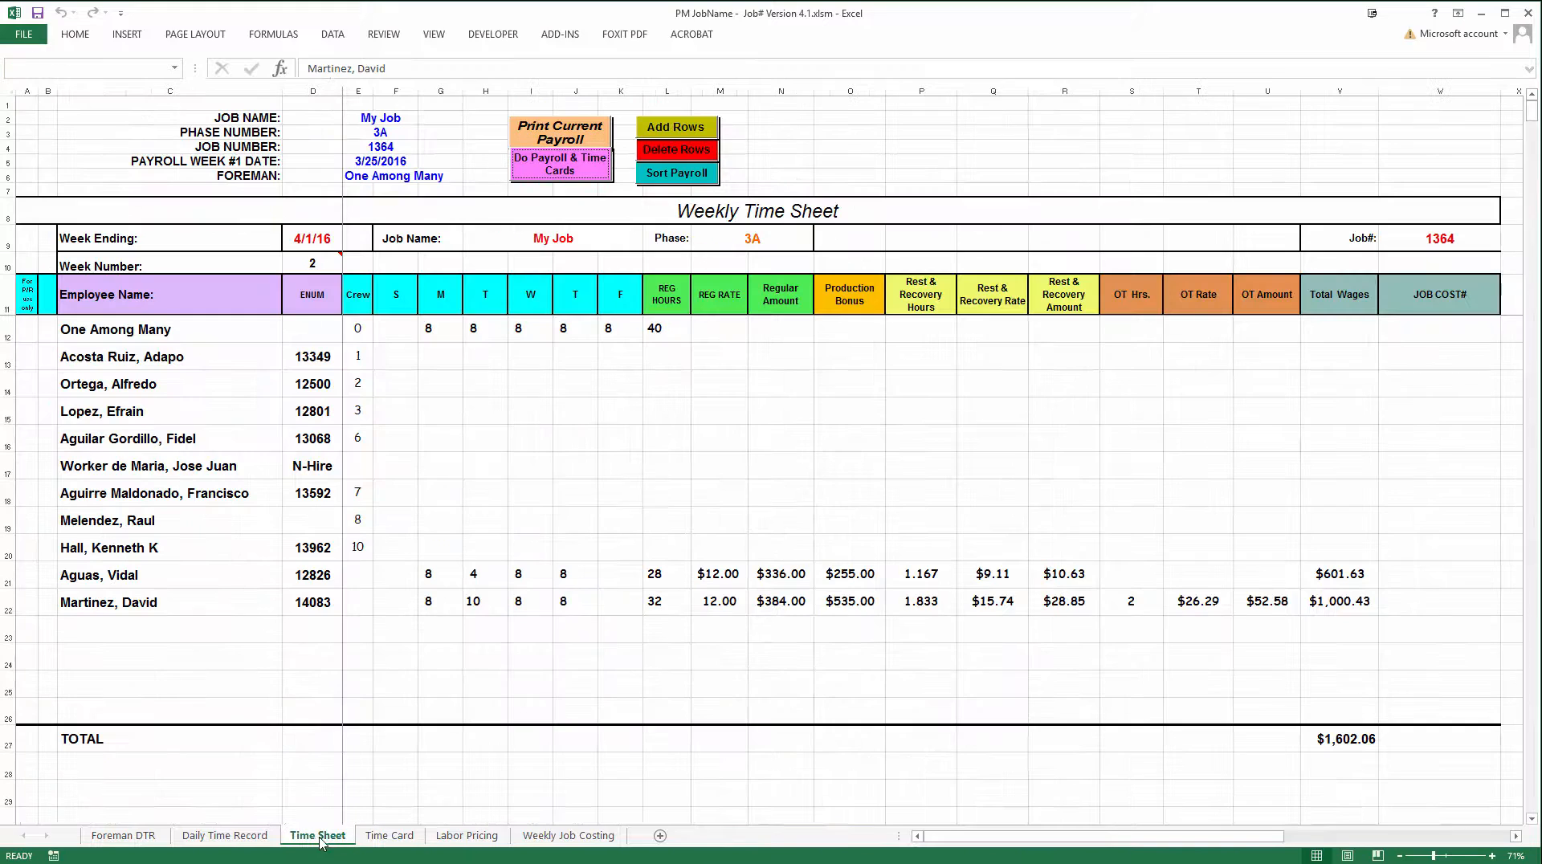
left_click(1319, 609)
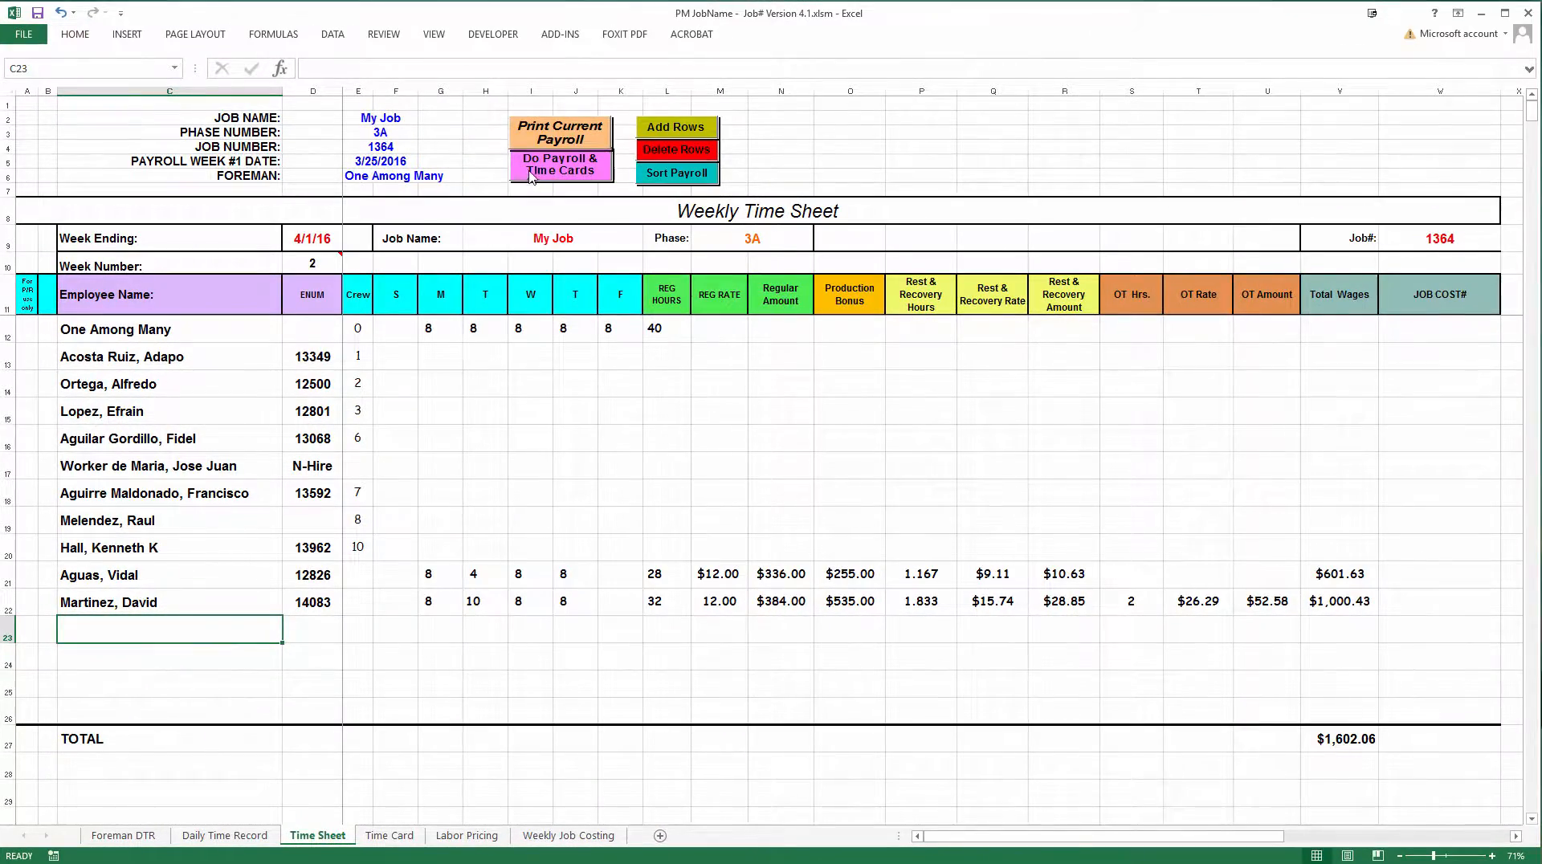
left_click(548, 170)
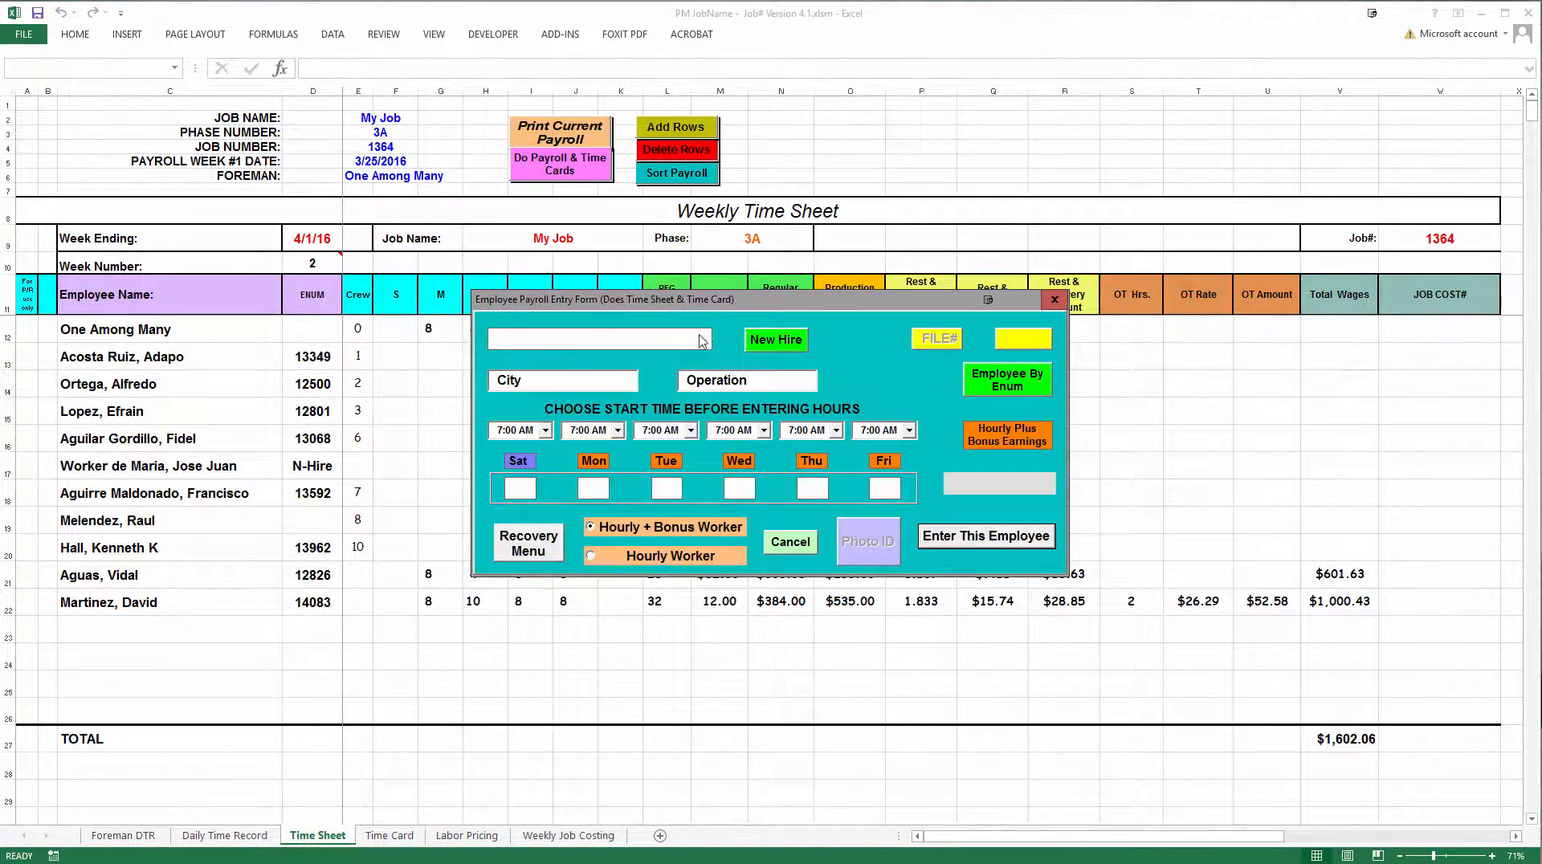
left_click(703, 339)
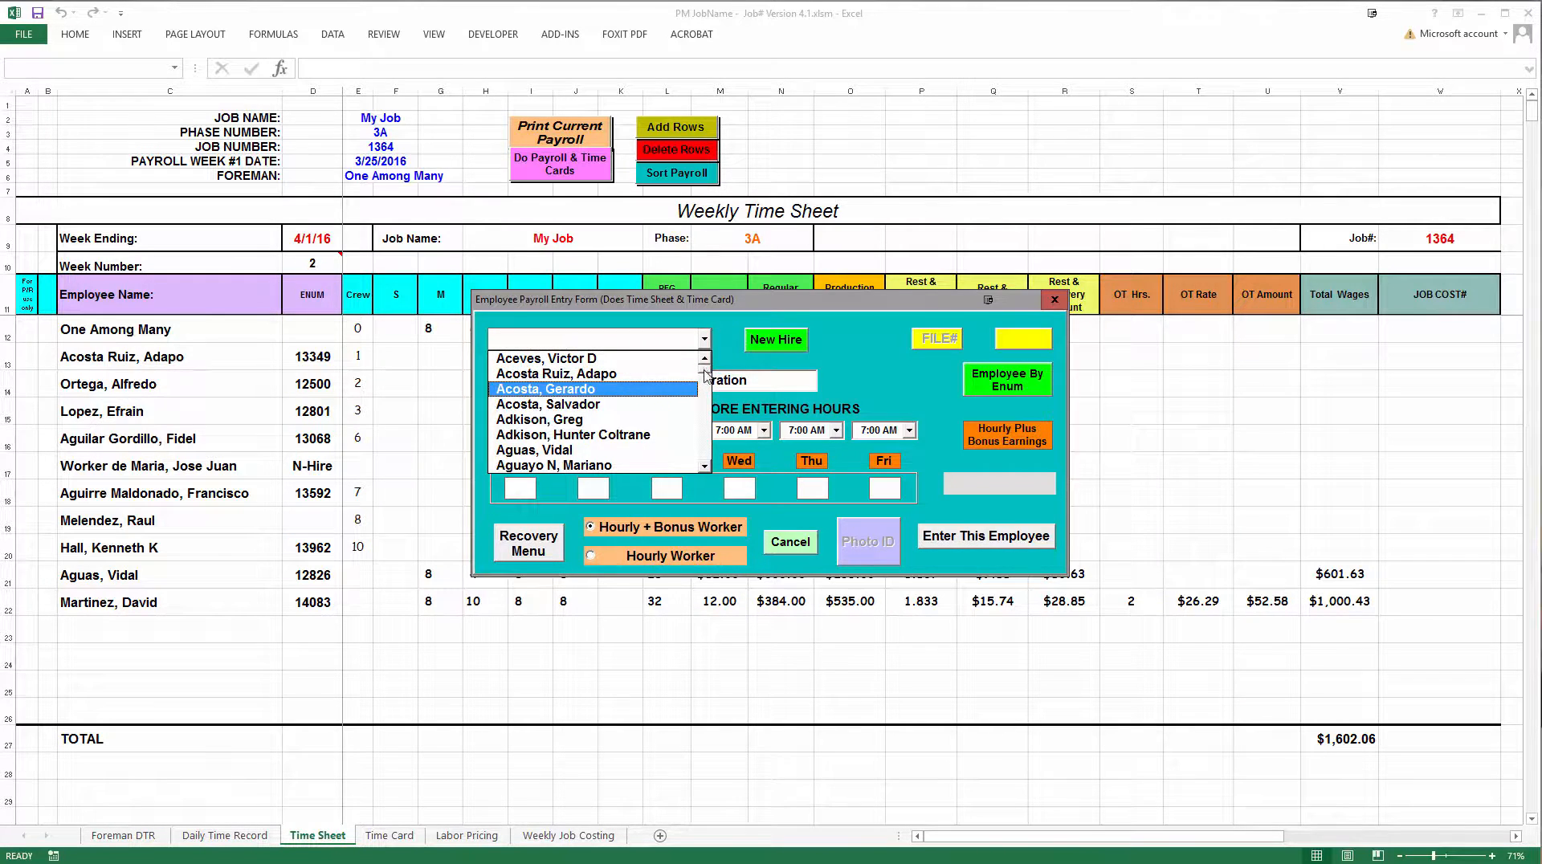
left_click_drag(704, 370, 701, 418)
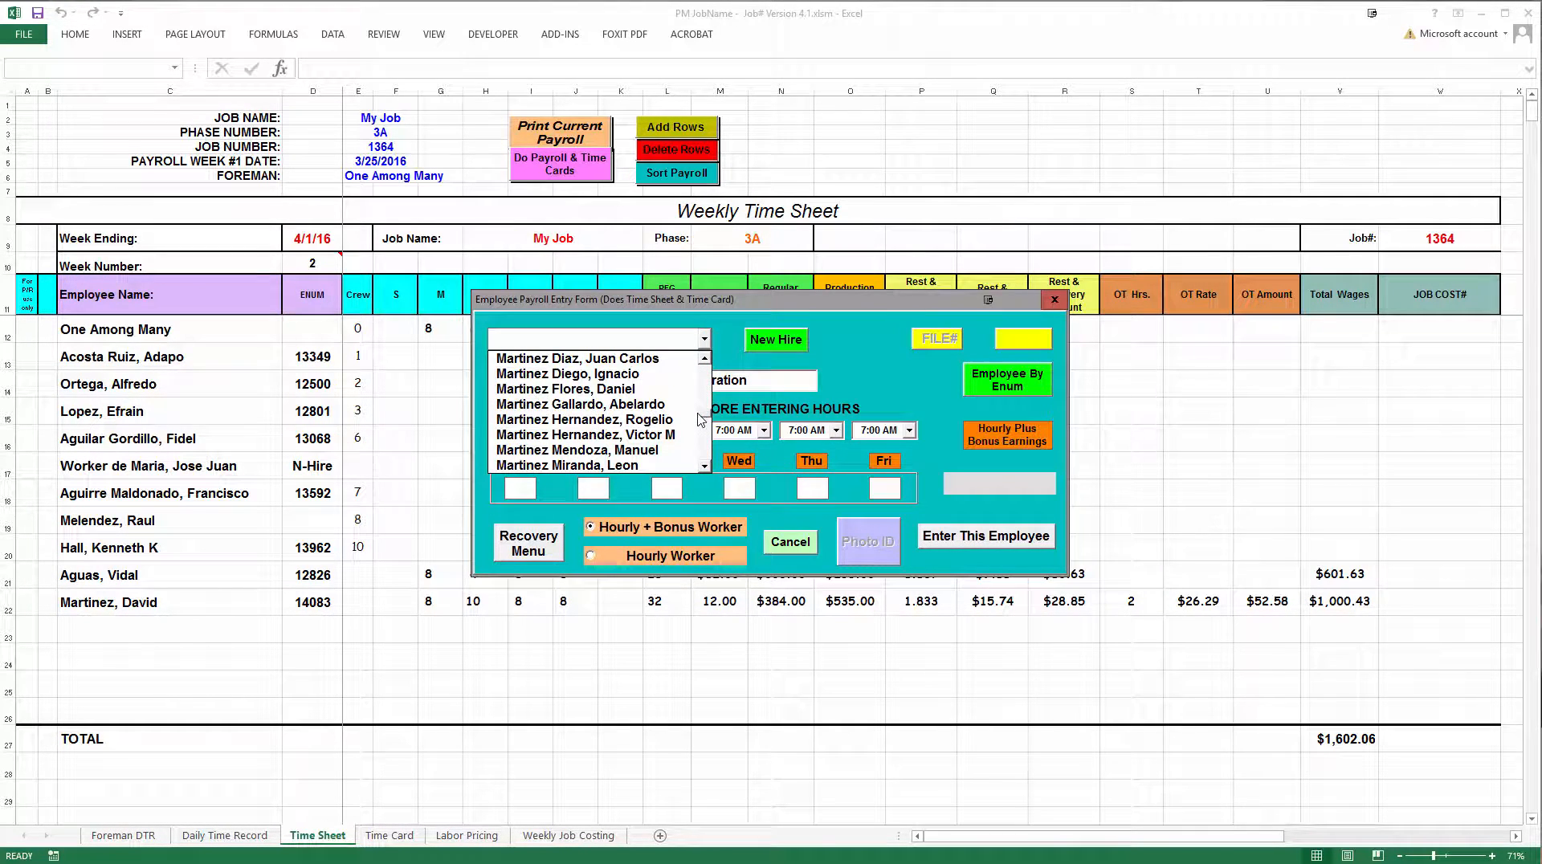
left_click(705, 361)
left_click(705, 361)
left_click(705, 361)
left_click(705, 361)
left_click(705, 361)
left_click(705, 361)
left_click(705, 361)
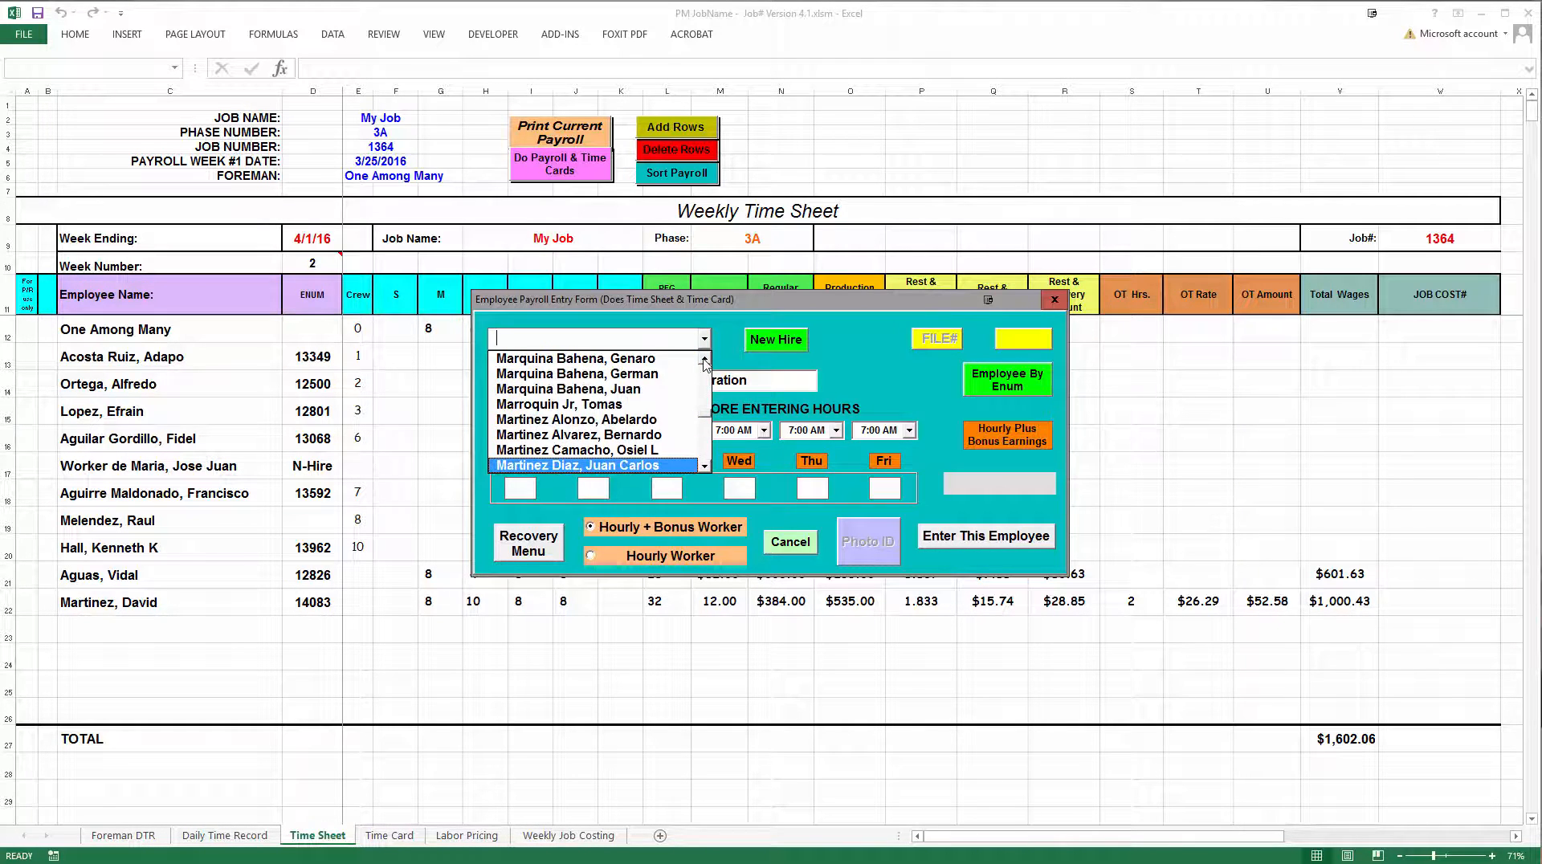
left_click(705, 361)
left_click(705, 361)
left_click(706, 361)
left_click(705, 360)
left_click(706, 360)
left_click(705, 360)
left_click(705, 361)
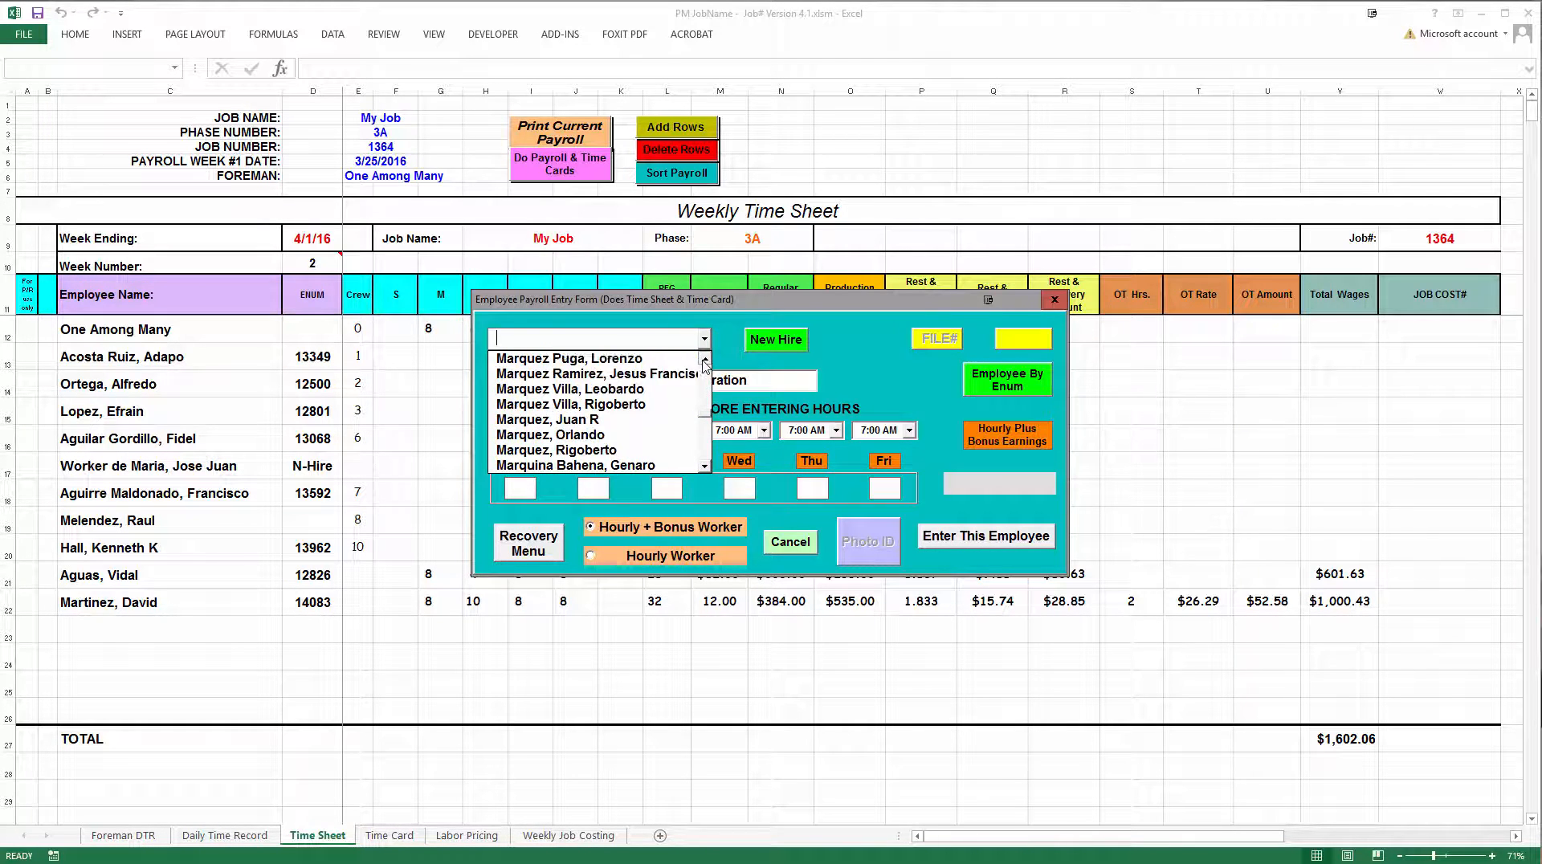
left_click(706, 360)
left_click(705, 360)
left_click(705, 360)
left_click(706, 361)
left_click(706, 361)
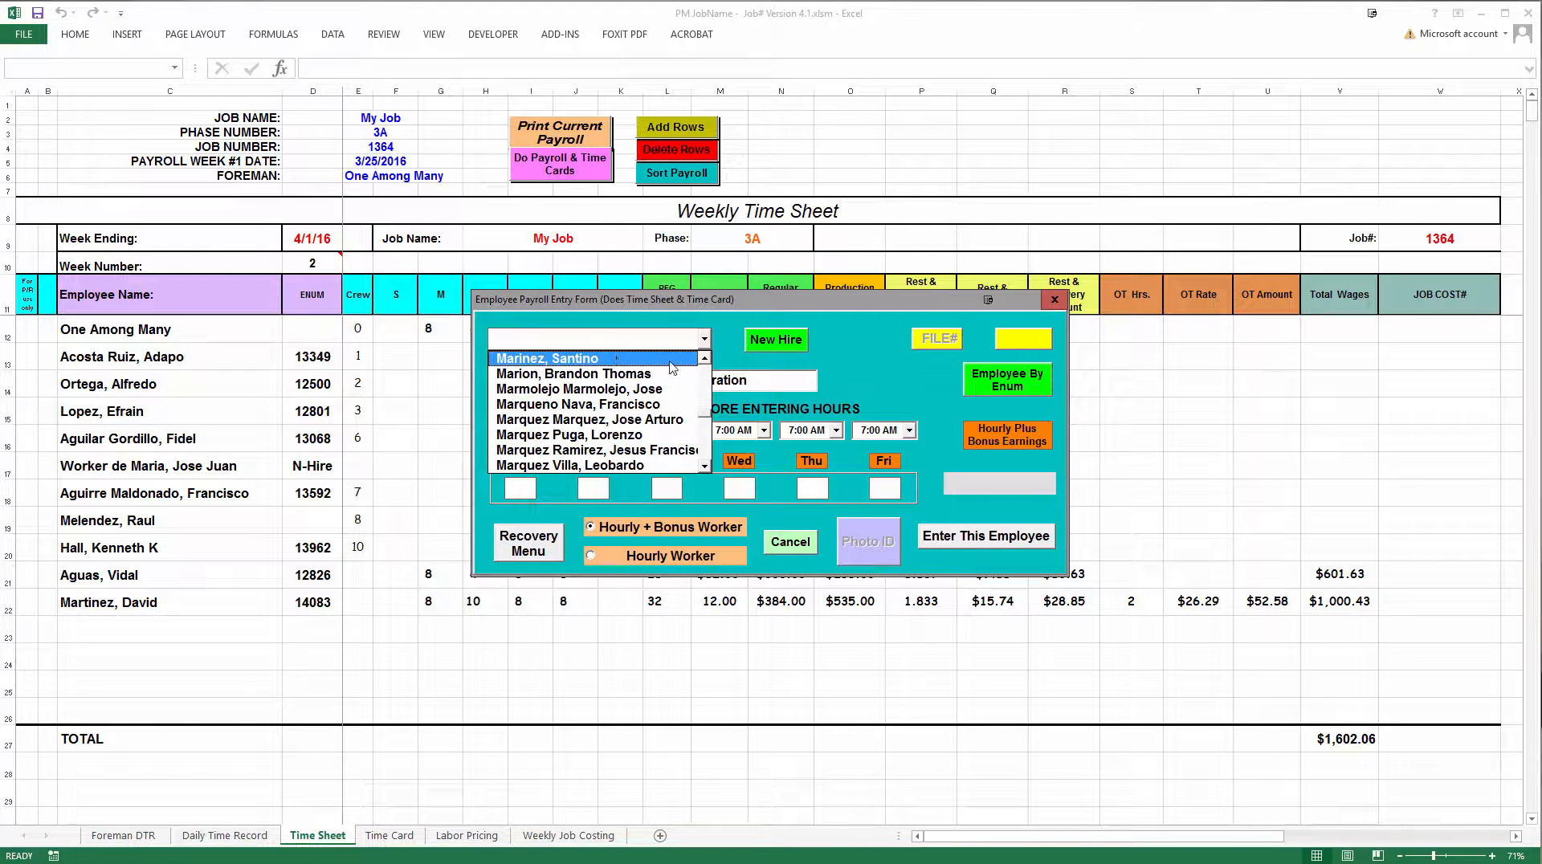
left_click(618, 360)
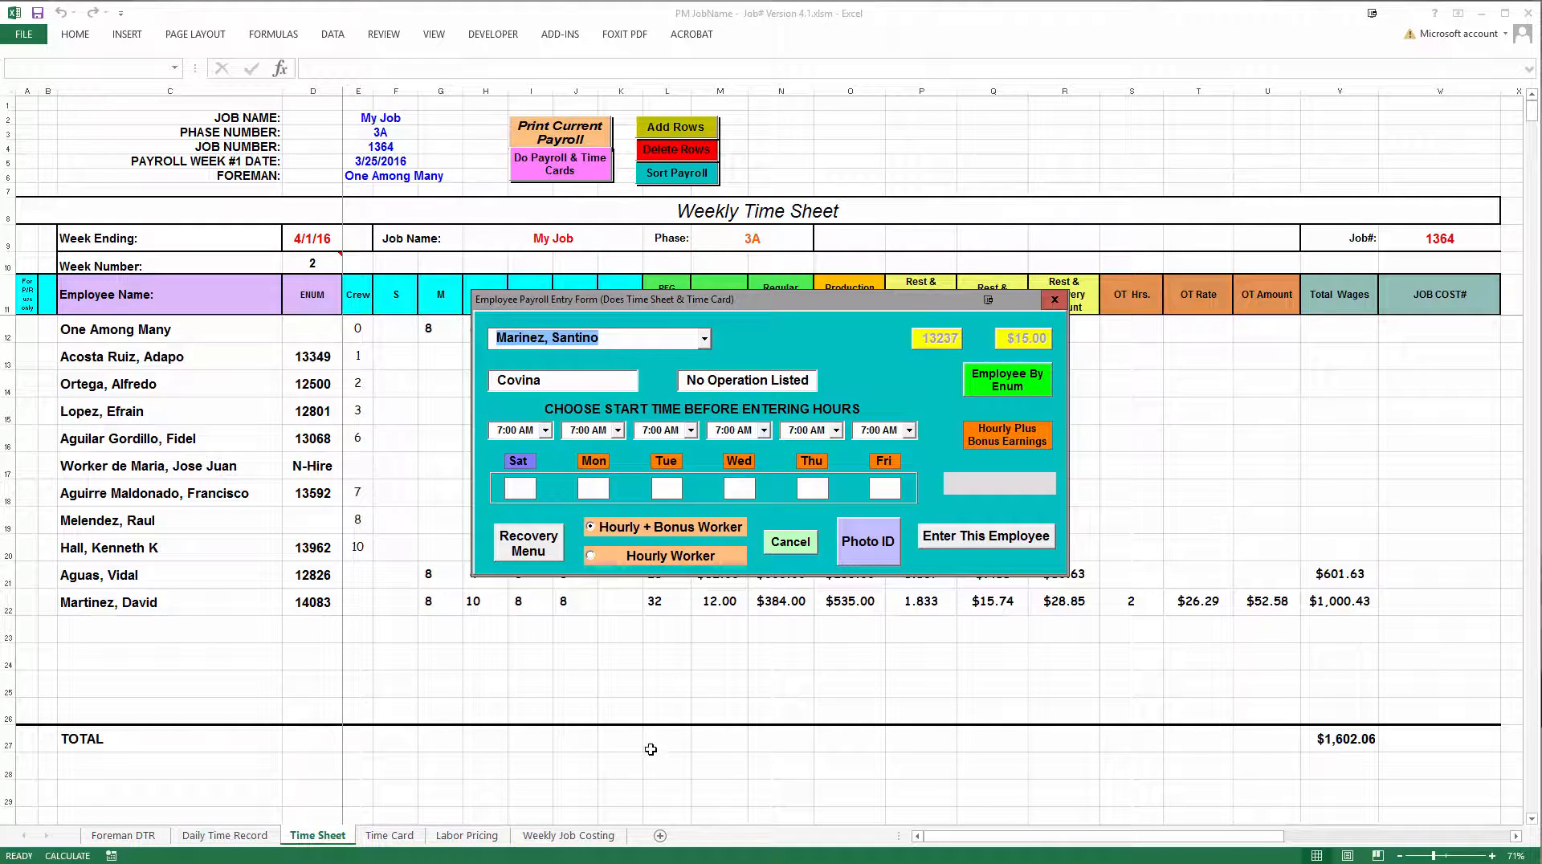
Enter 8 hours each for Monday, Tuesday and Wednesday, mark the employee as an Hourly Worker and submit the entry
left_click(598, 496)
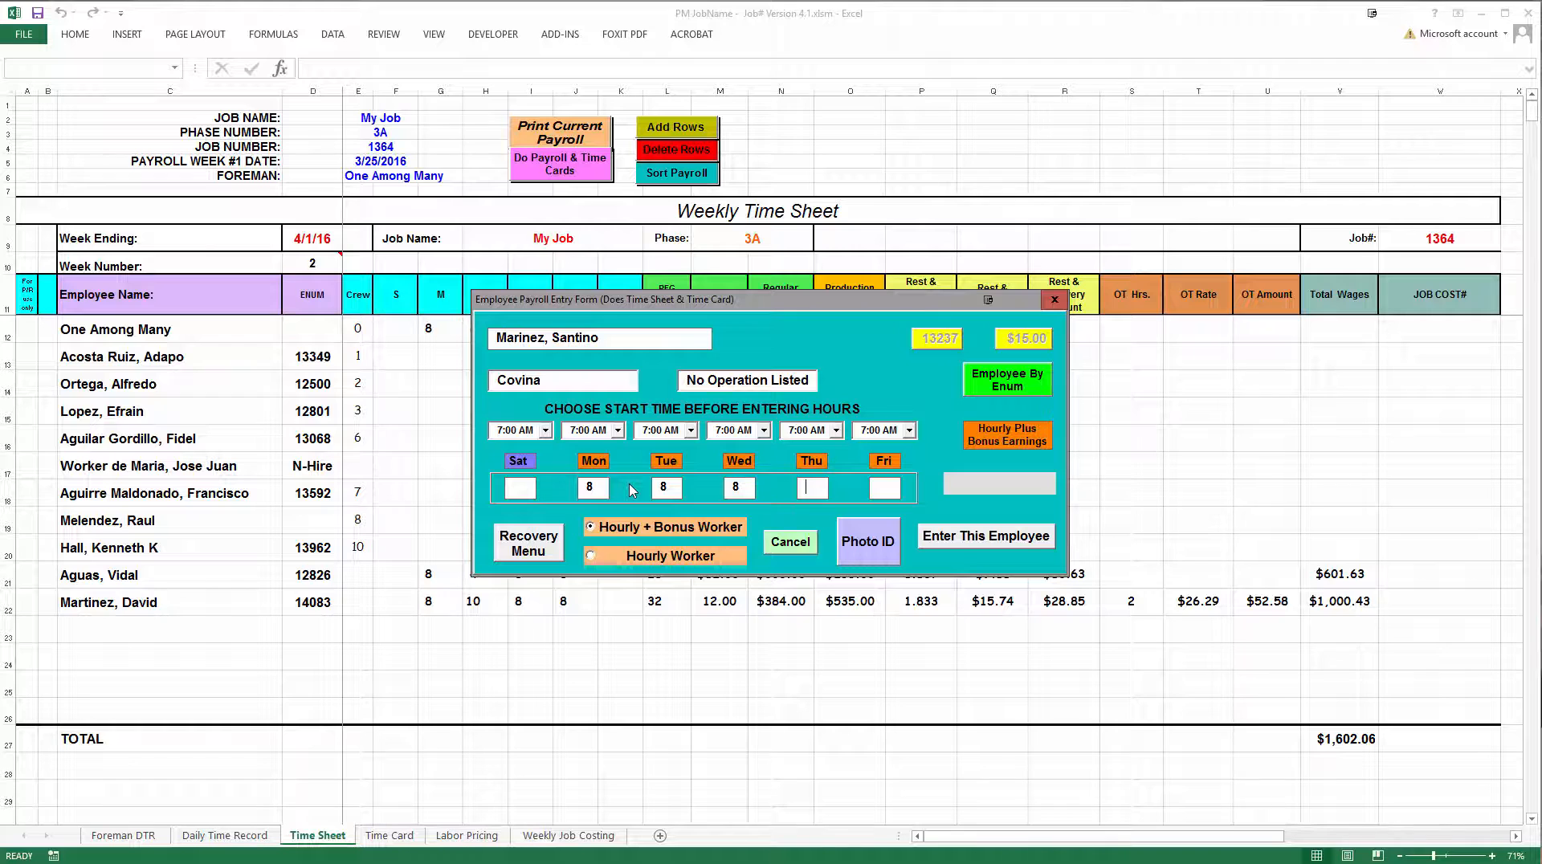
left_click(593, 558)
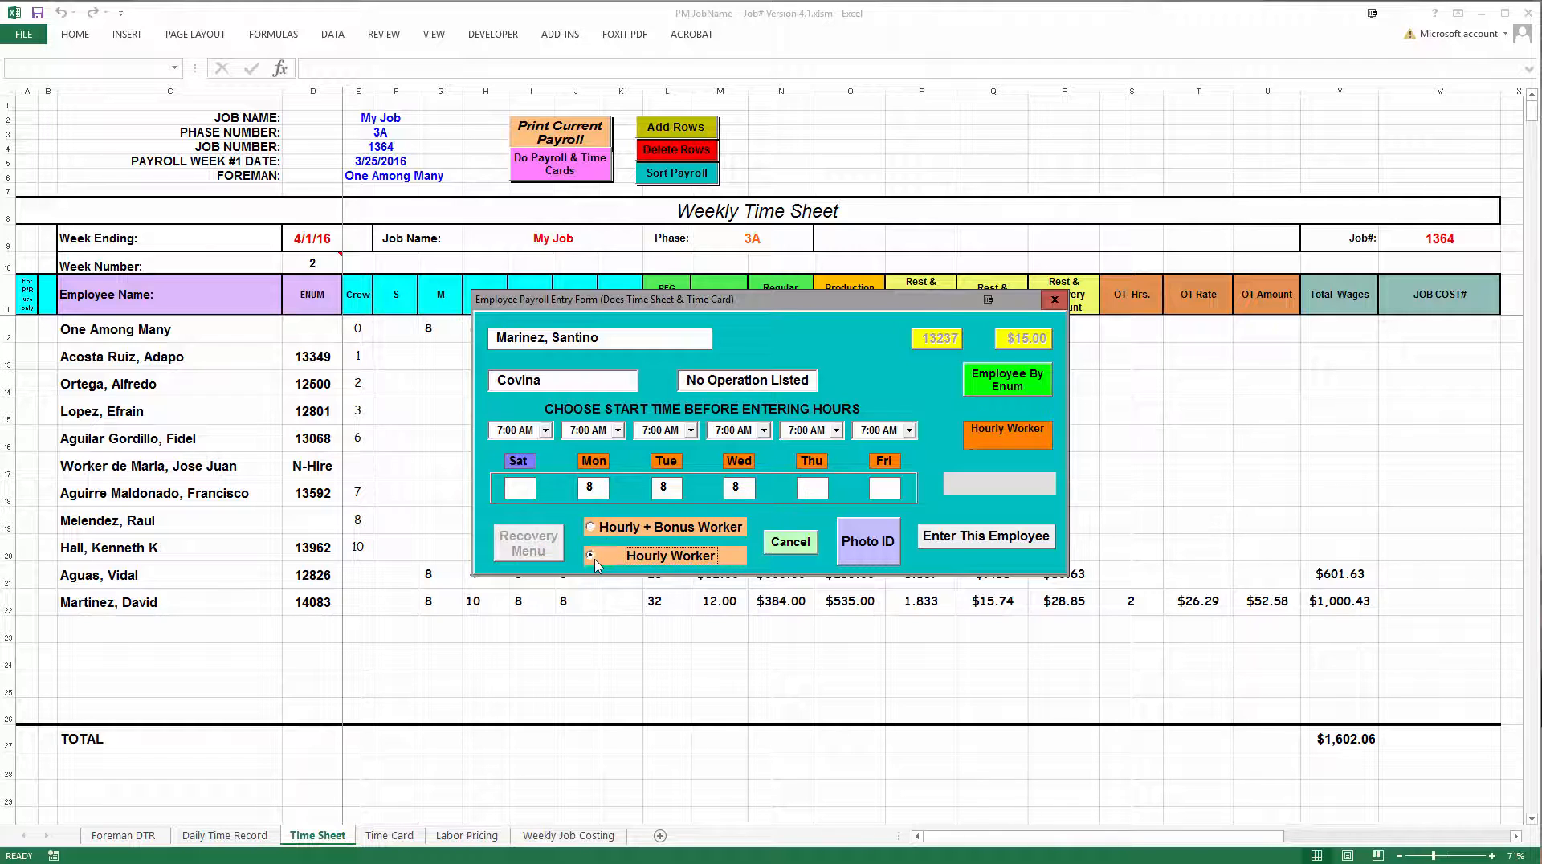
left_click(961, 545)
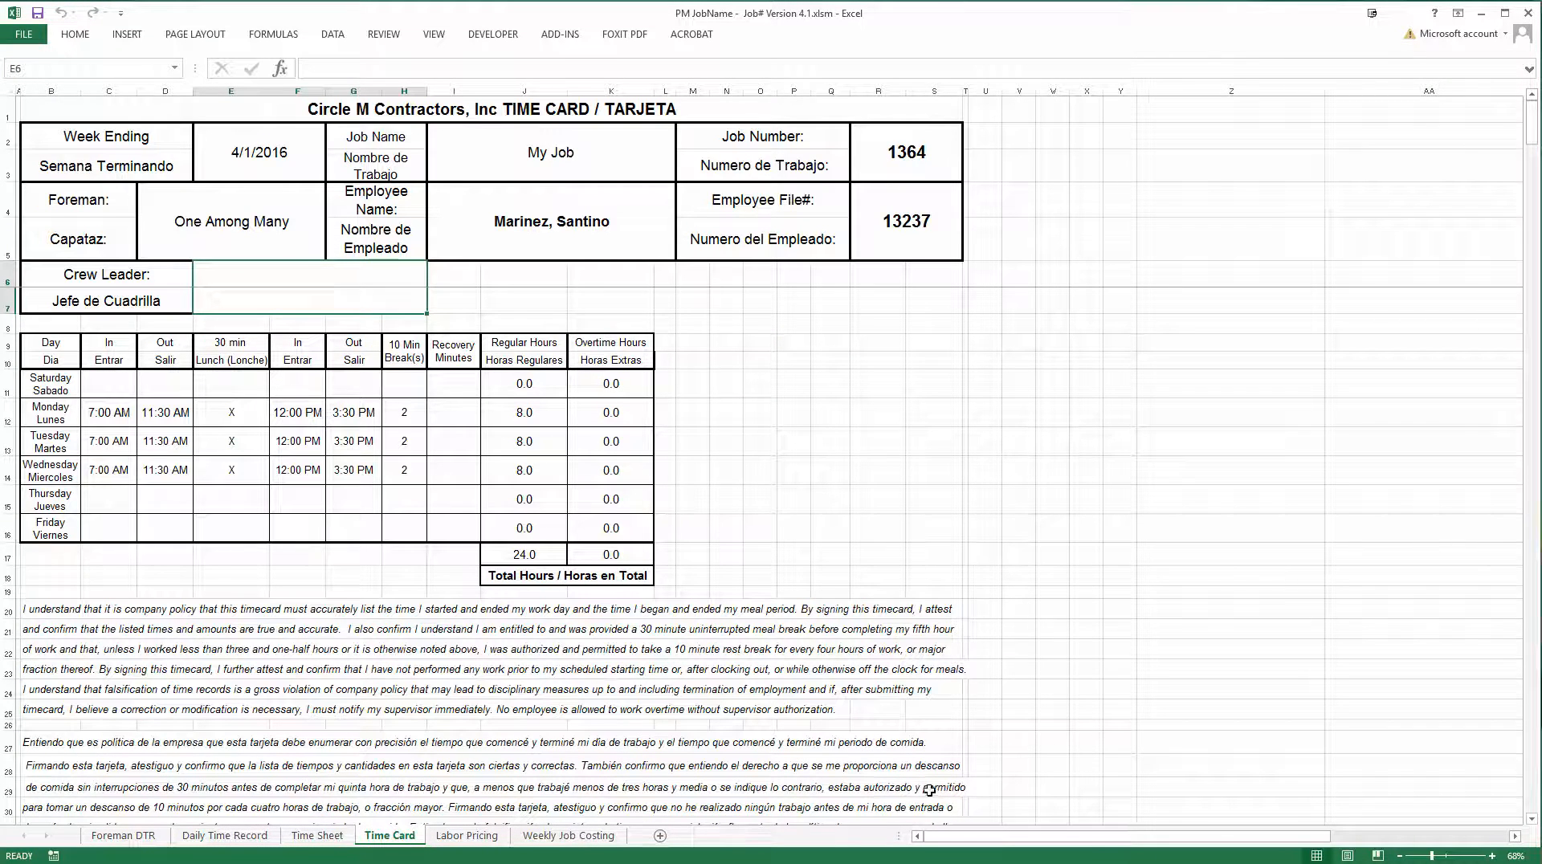
Return to the Time Sheet and open the payroll entry form for the employee in row 21
left_click(342, 838)
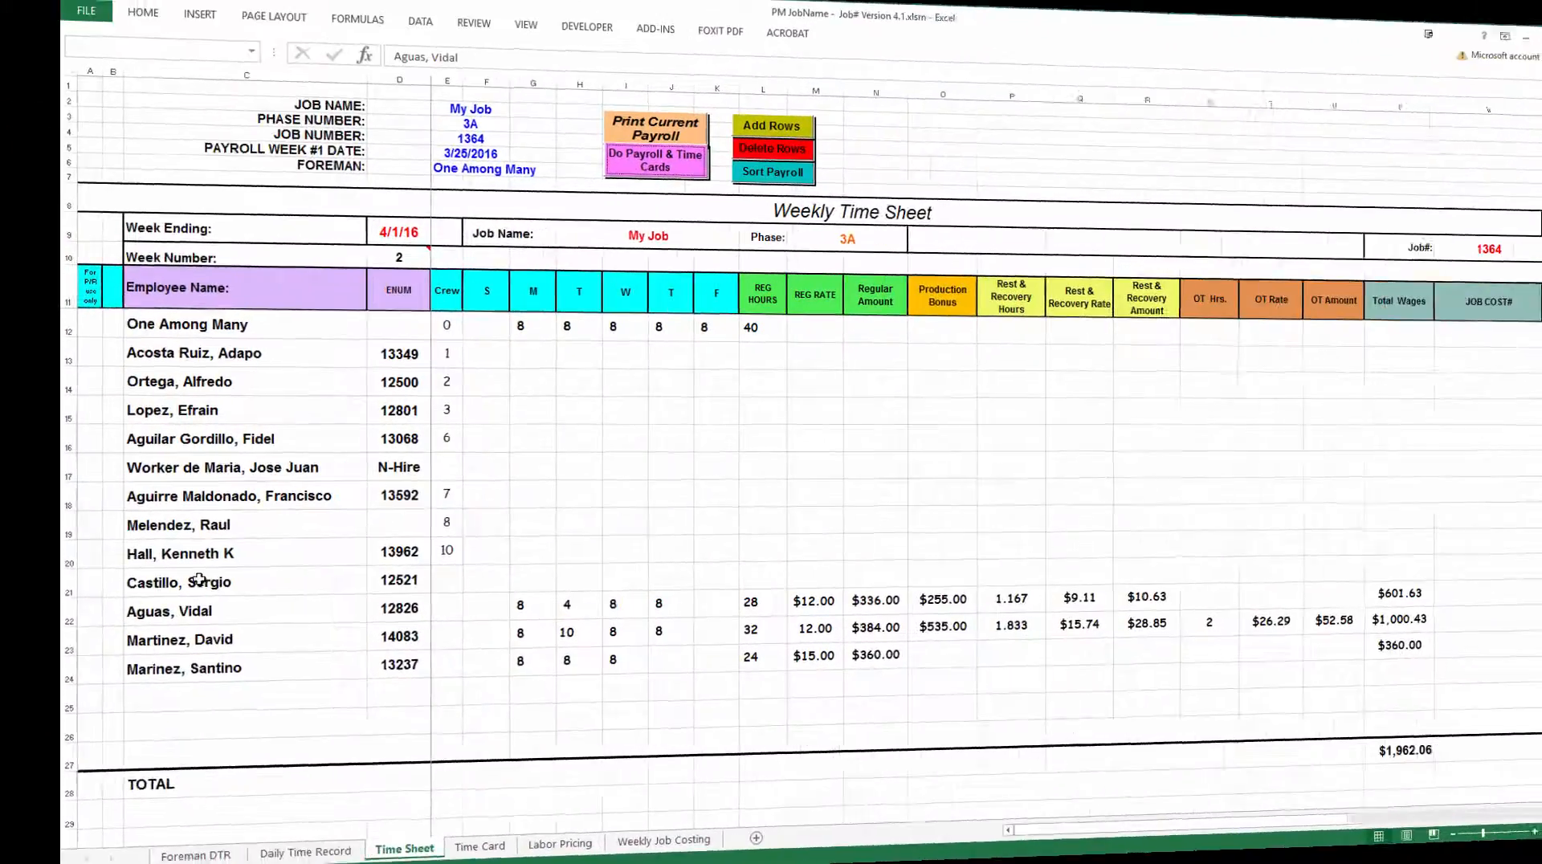
left_click(488, 596)
left_click(580, 171)
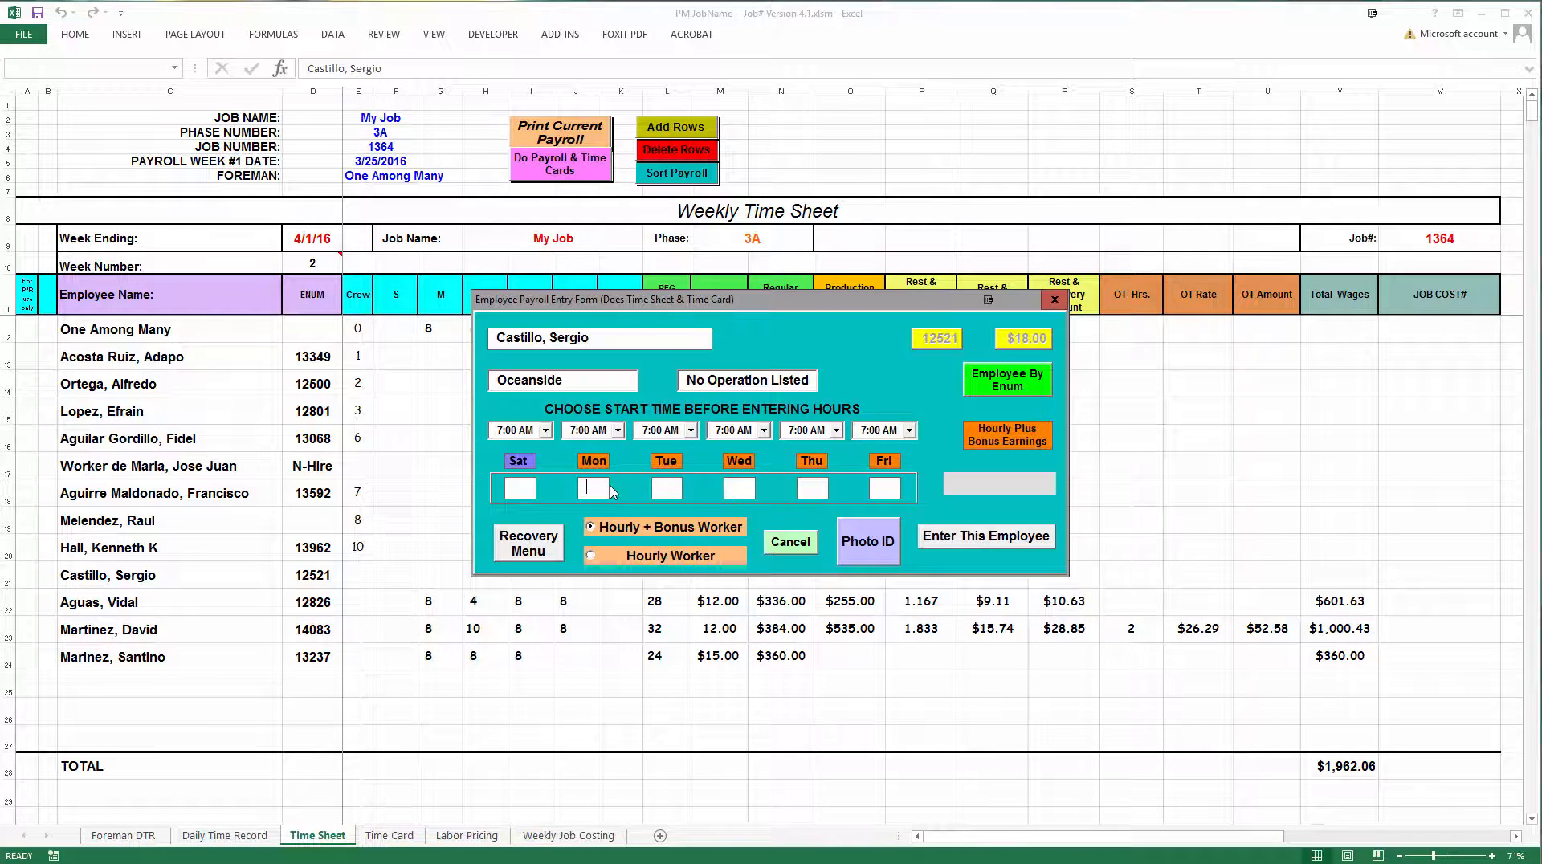
Enter 9, 10 and 9 hours for Monday to Wednesday, accept the overtime, mark the employee as an Hourly Worker and submit
left_click(610, 491)
type("9")
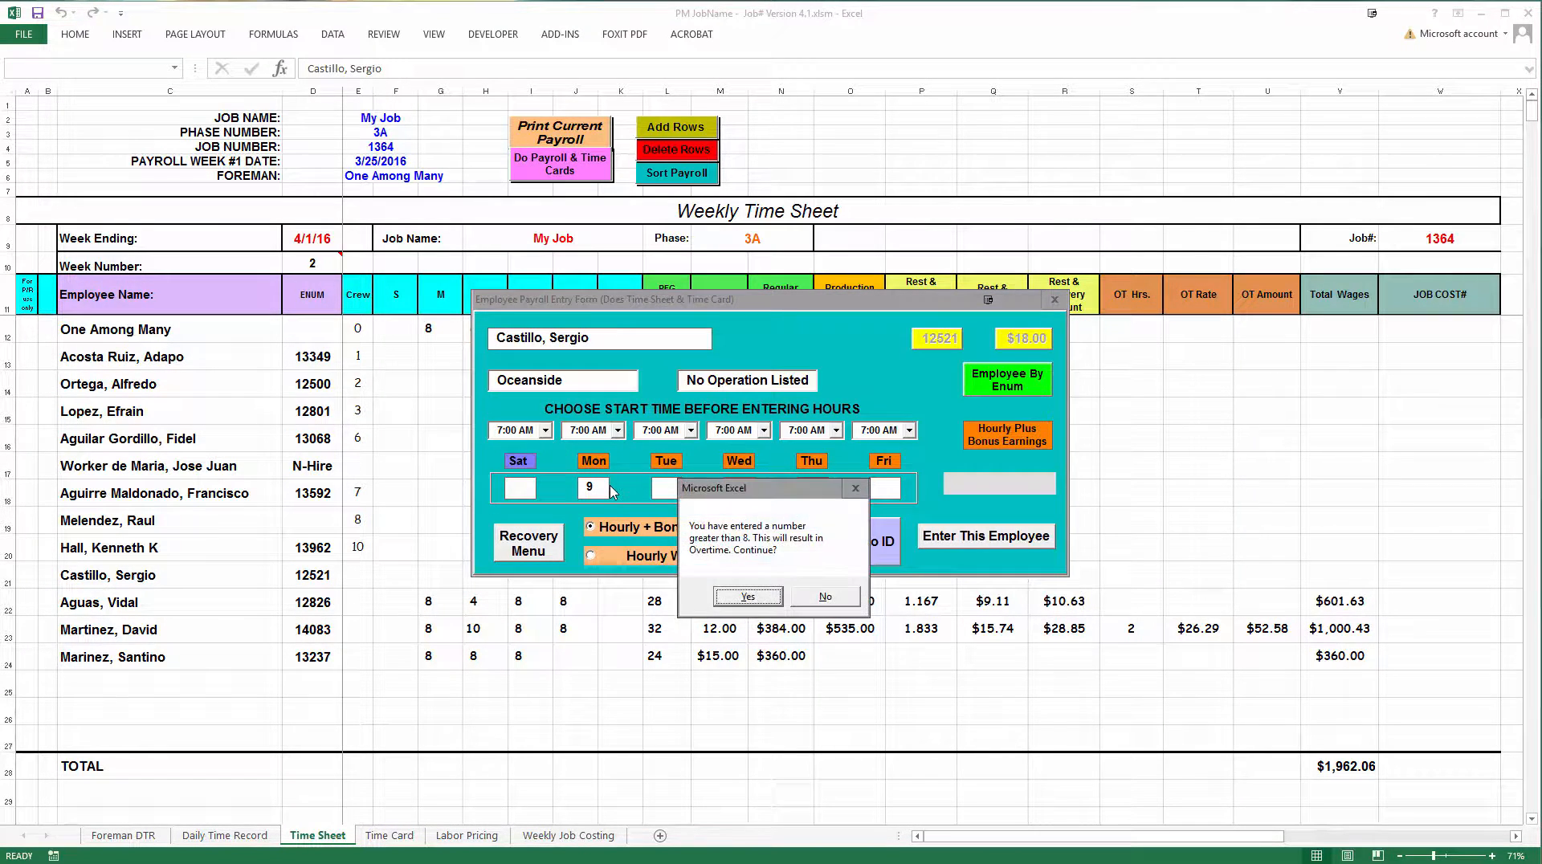
key("Tab")
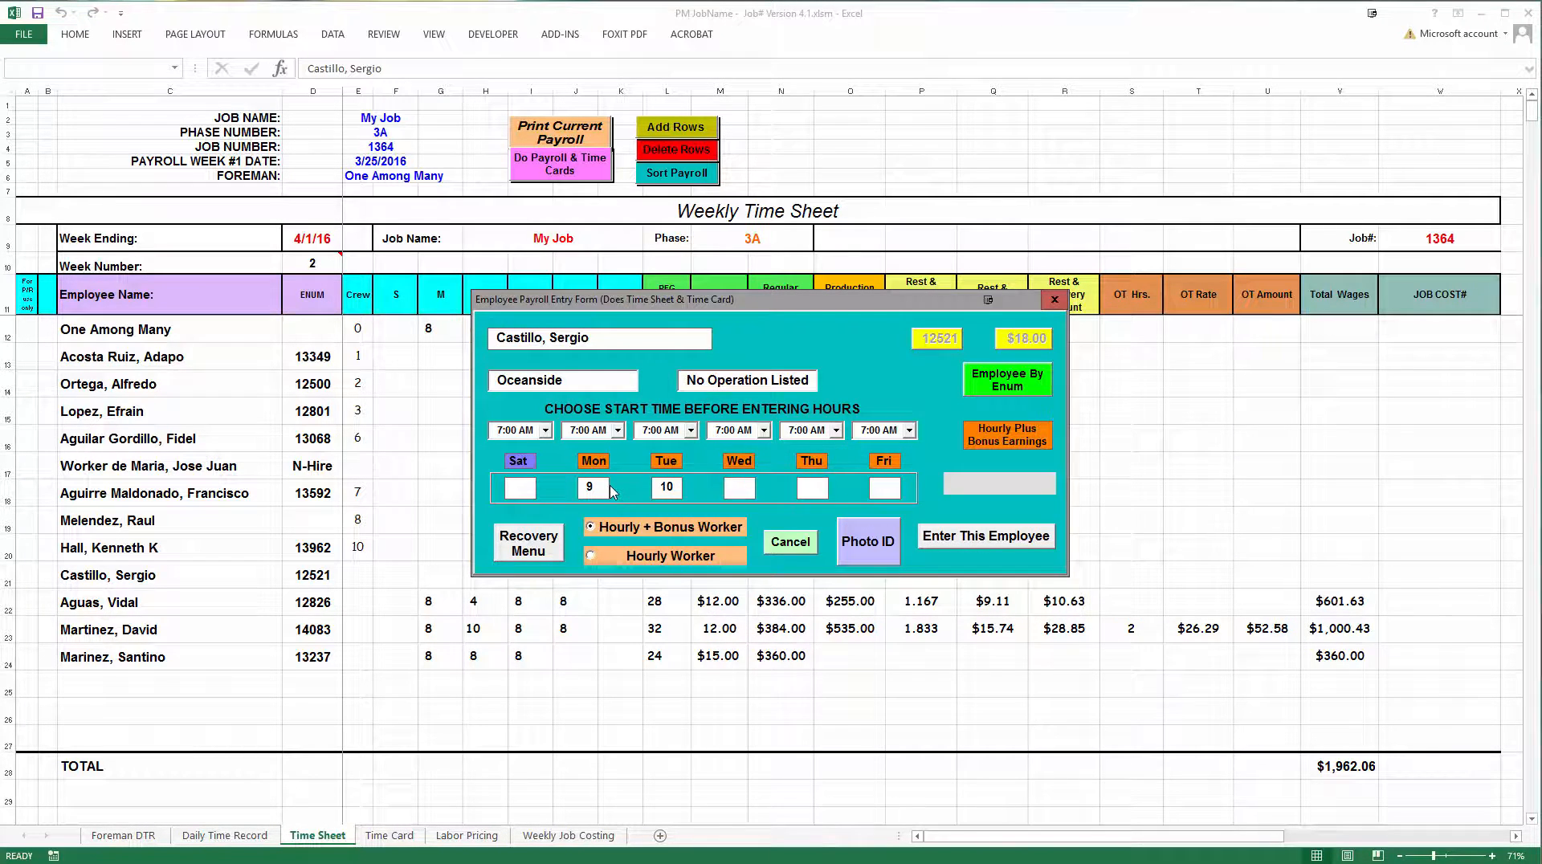
type("9")
key("Tab")
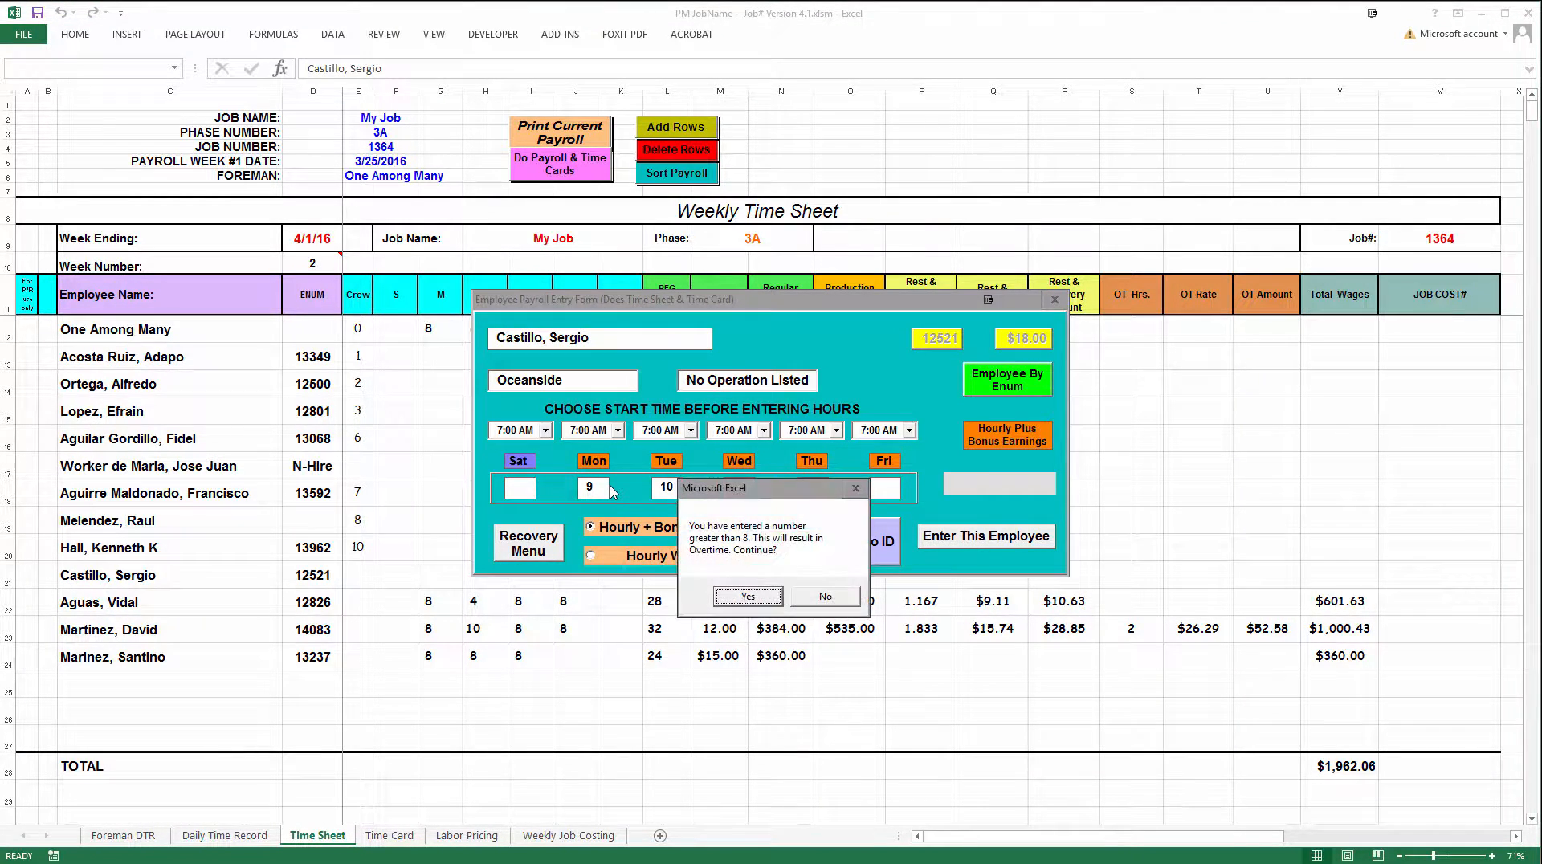
key("Return")
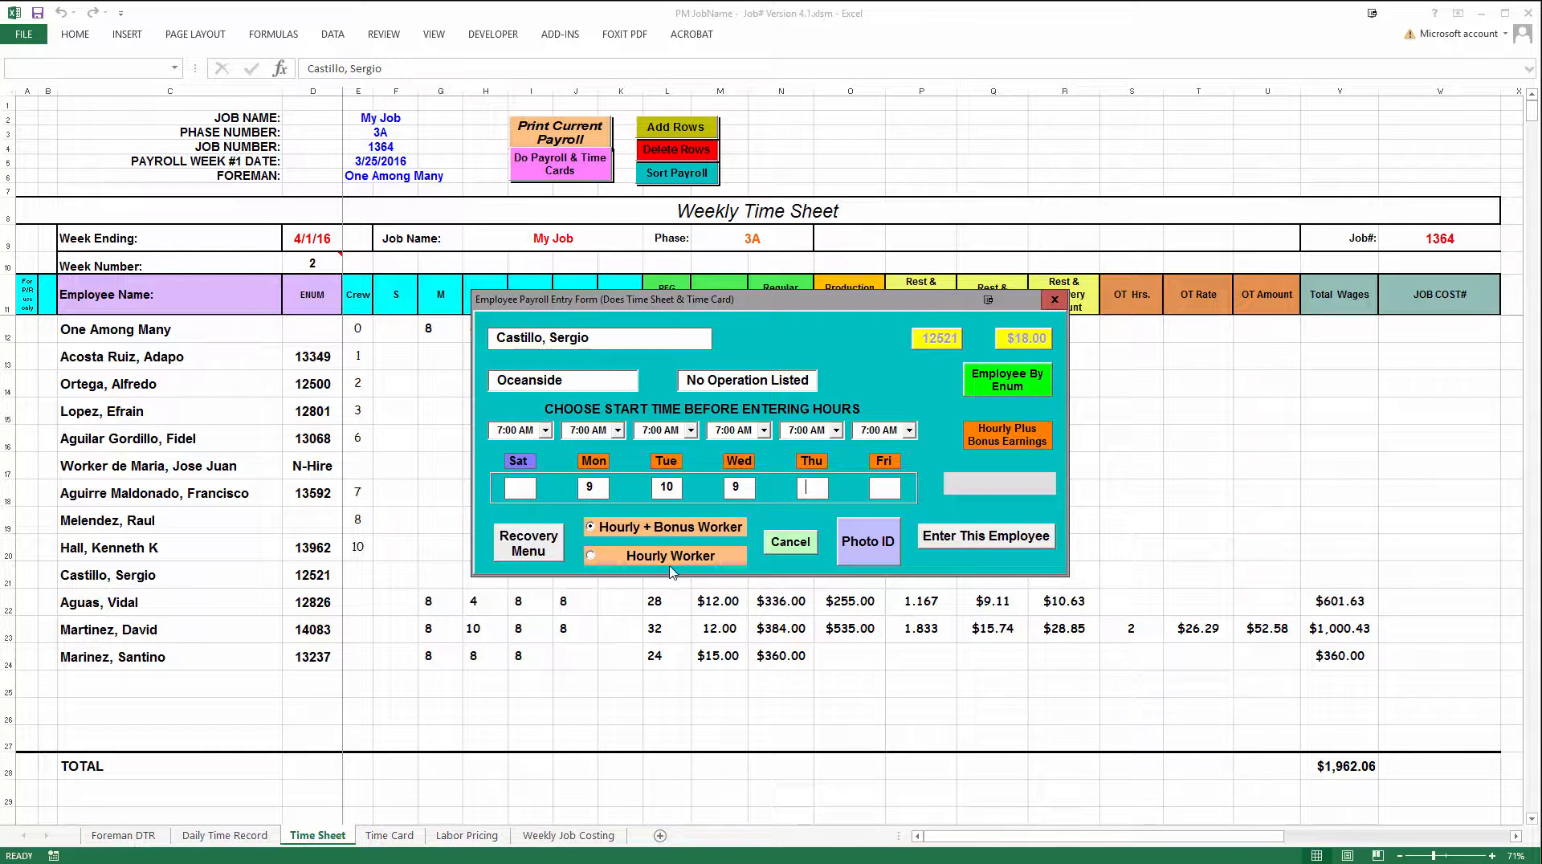
left_click(593, 557)
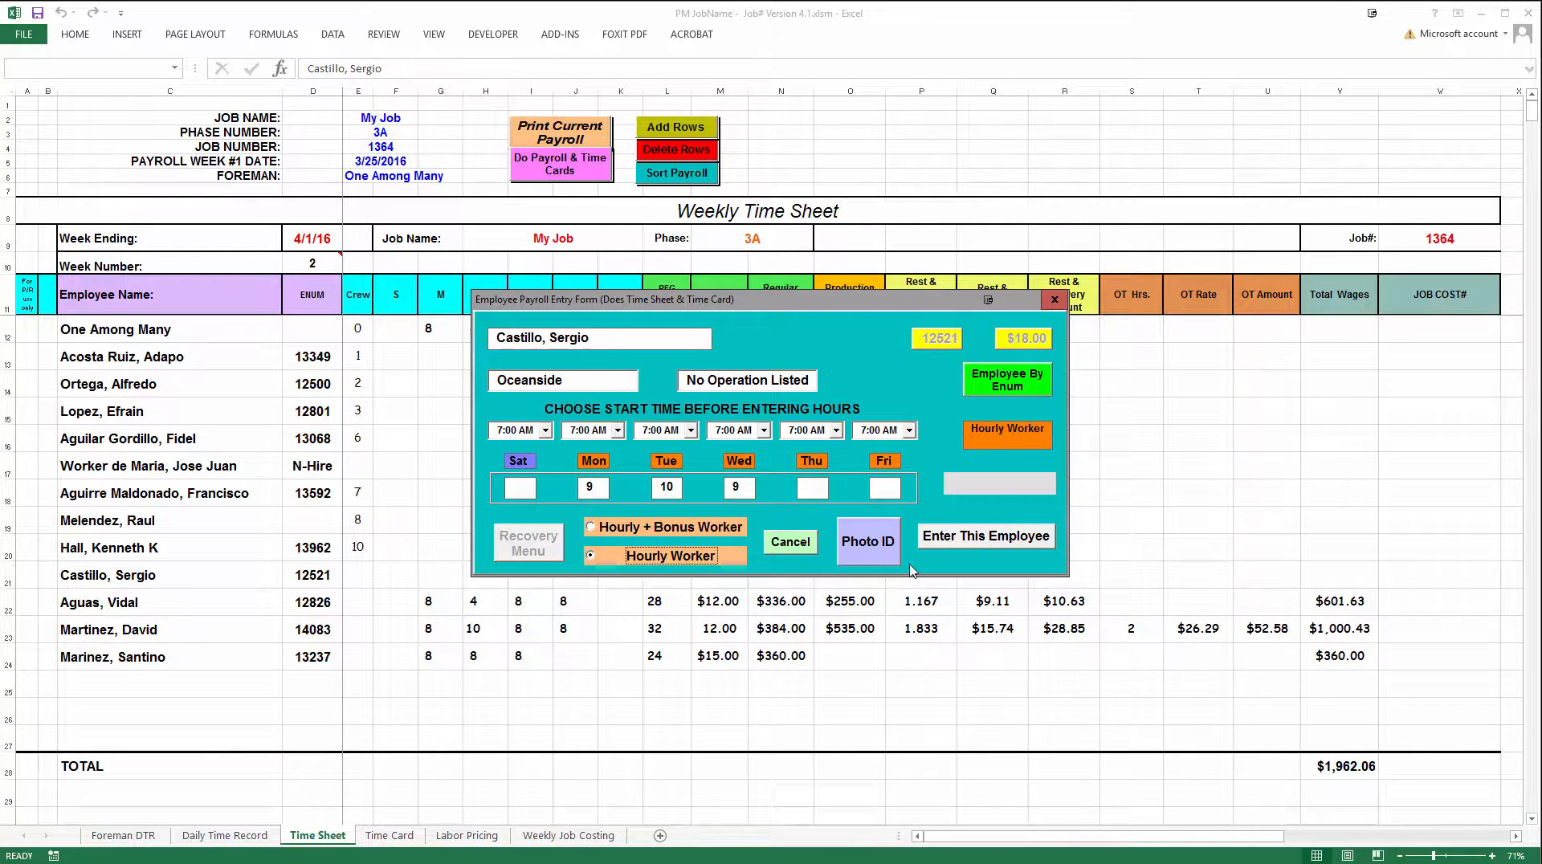
left_click(935, 536)
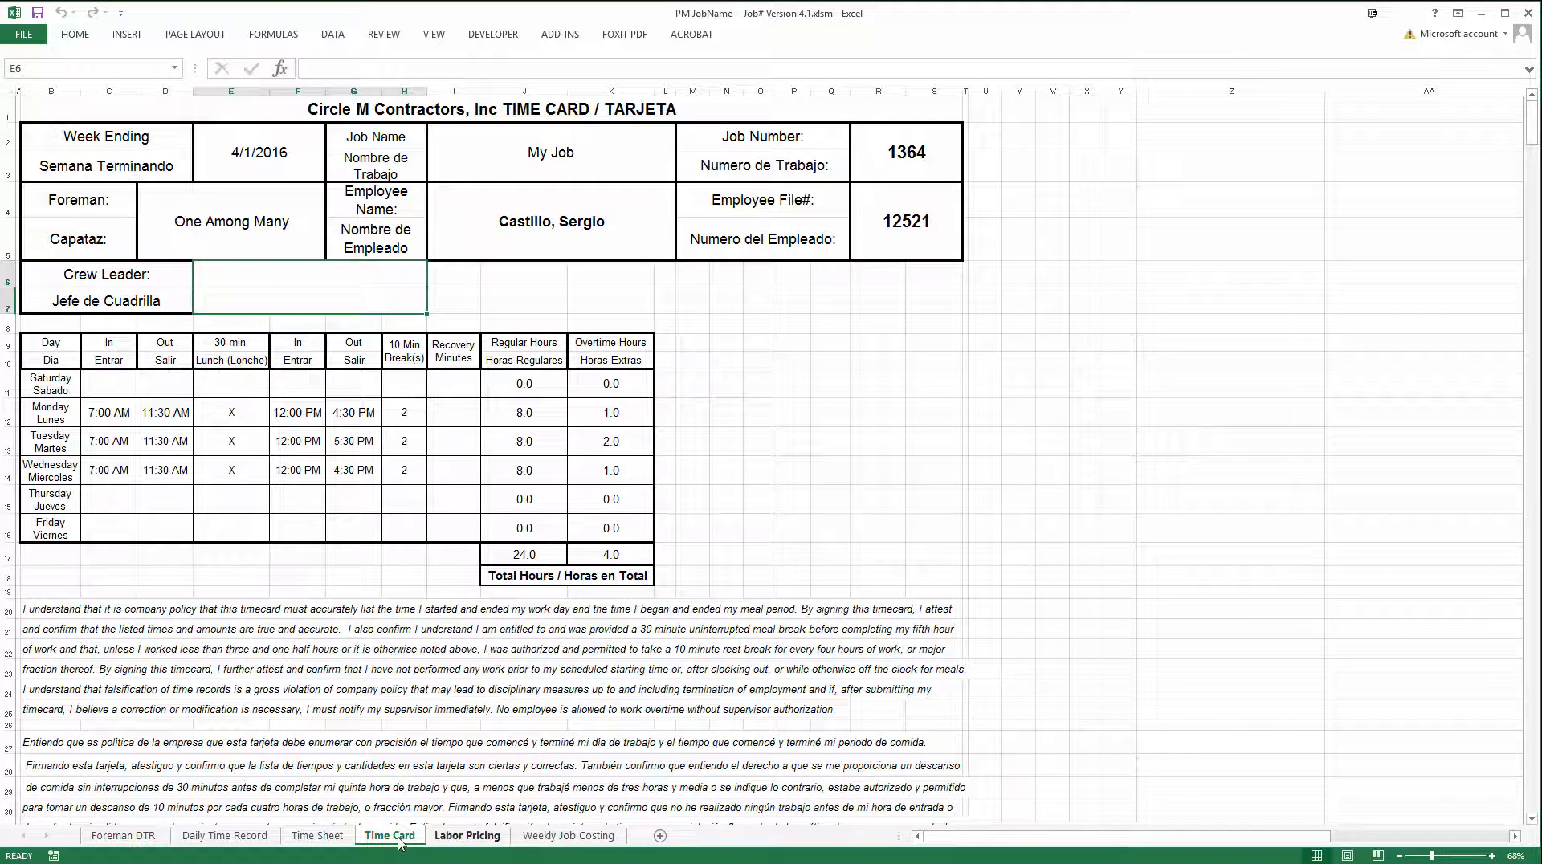
Return to the Time Sheet and add a blank employee row at row 20
left_click(337, 838)
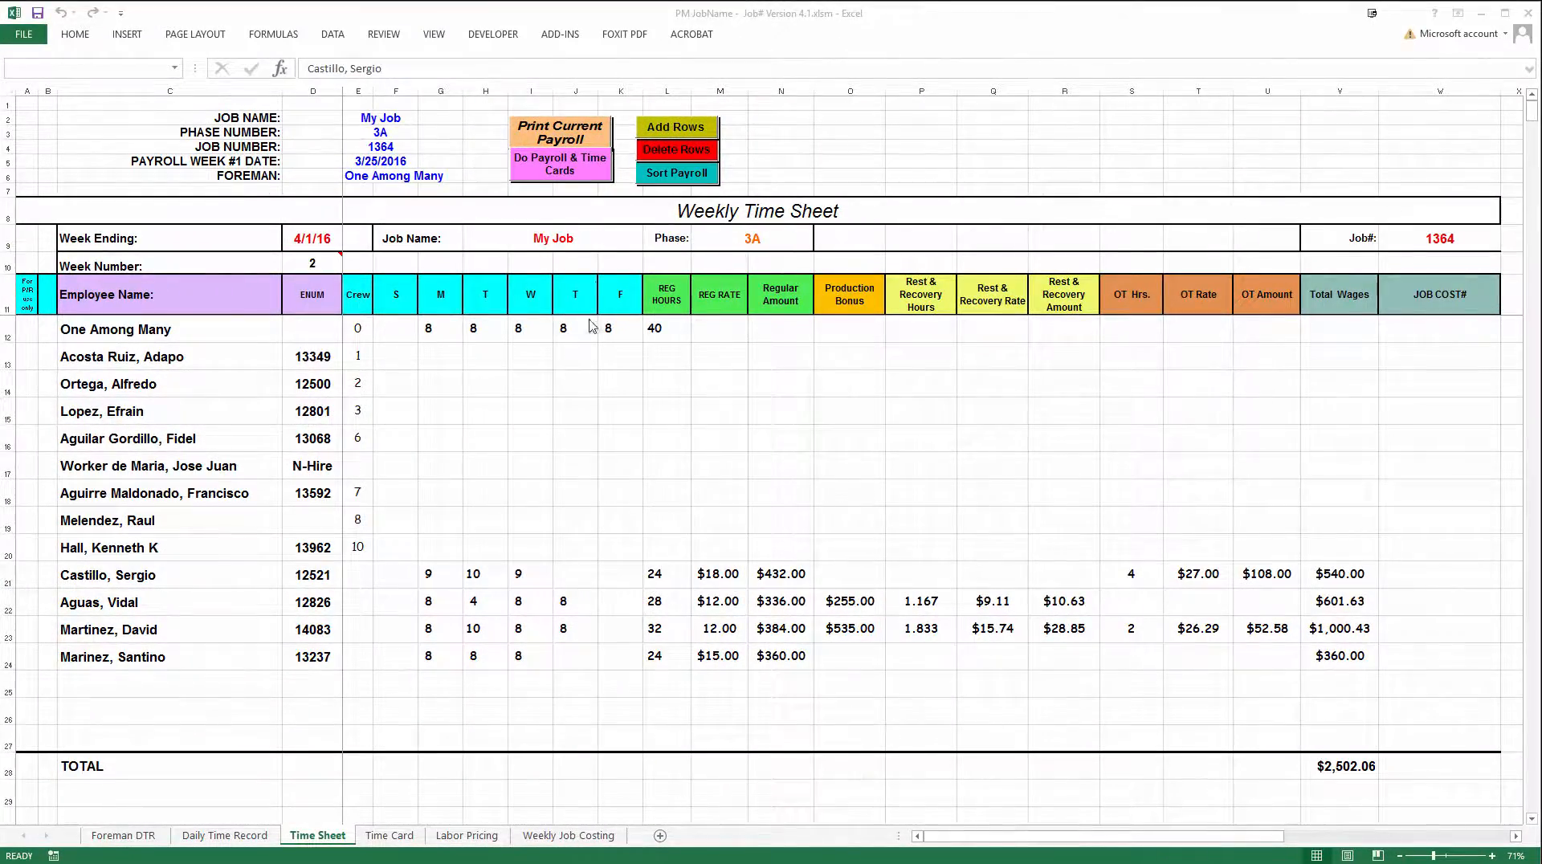
left_click(104, 550)
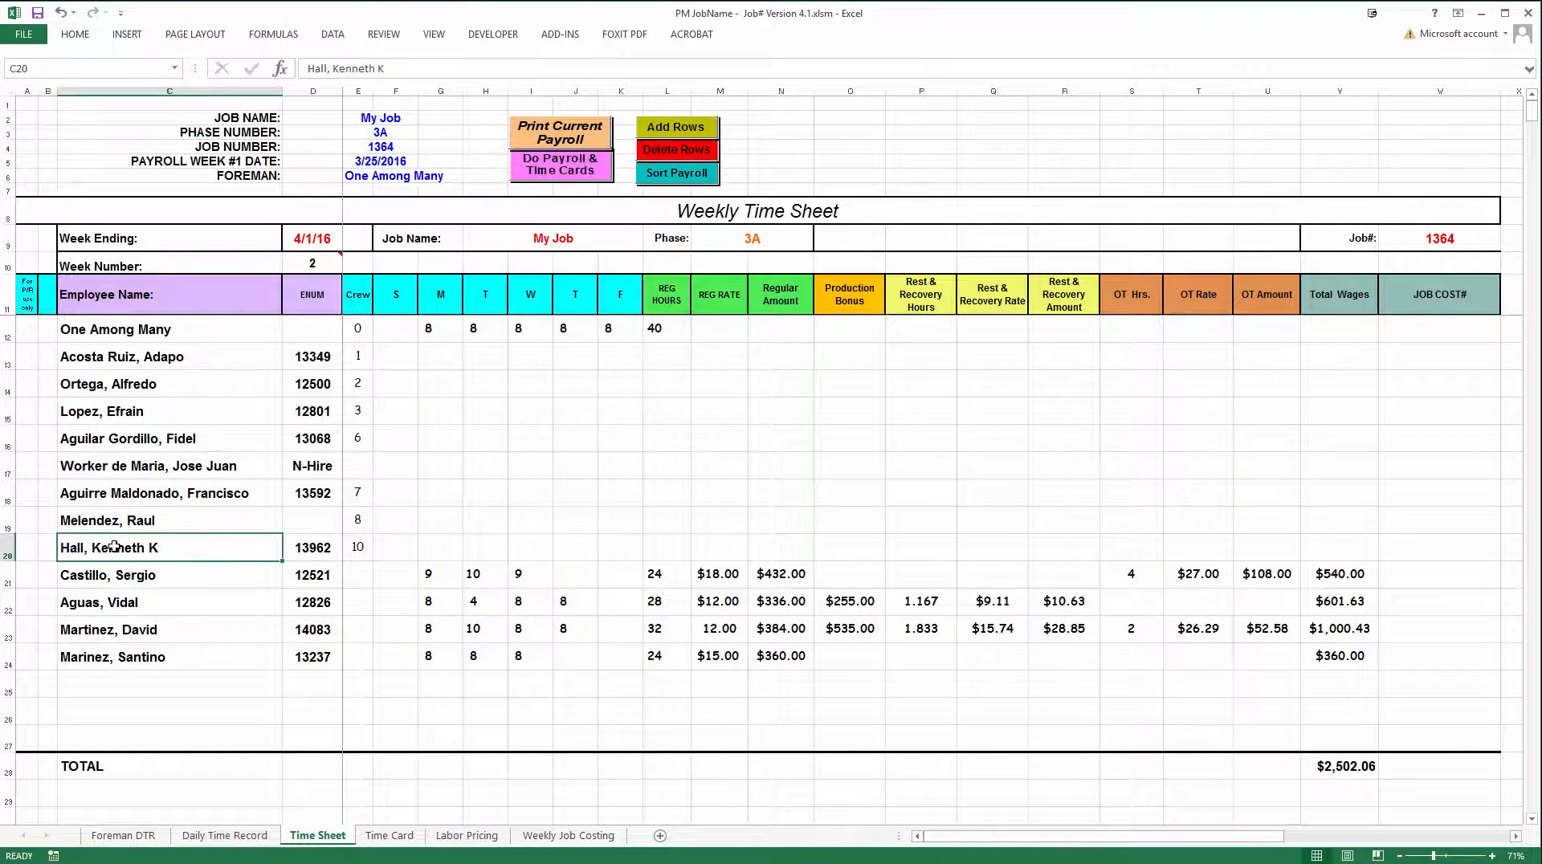
left_click(677, 132)
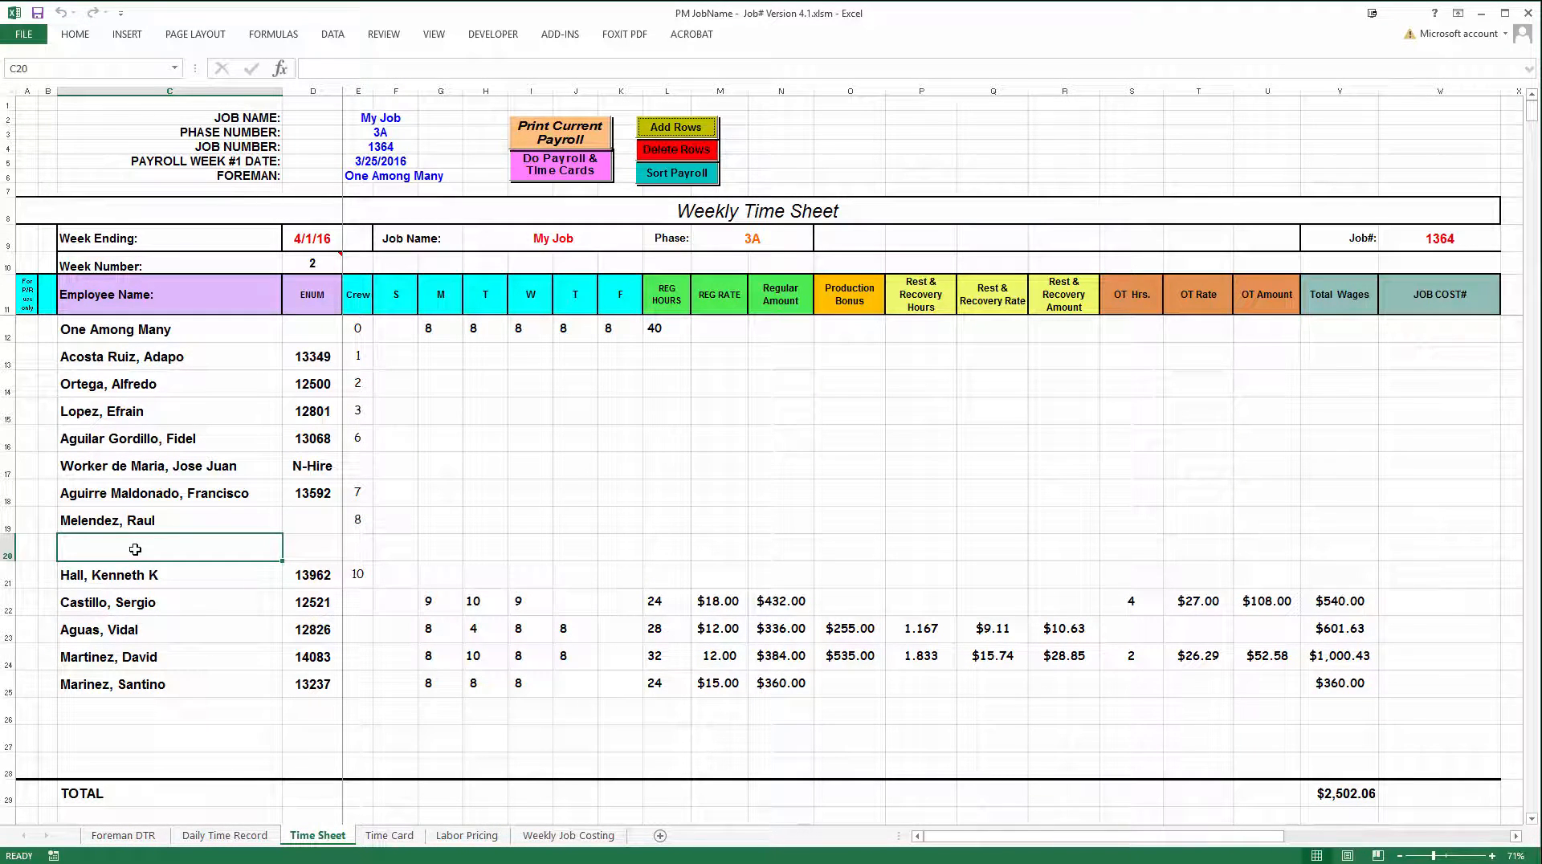
Start a new hire entry from the payroll form for the blank row and enter the employee's last and first name
left_click(569, 170)
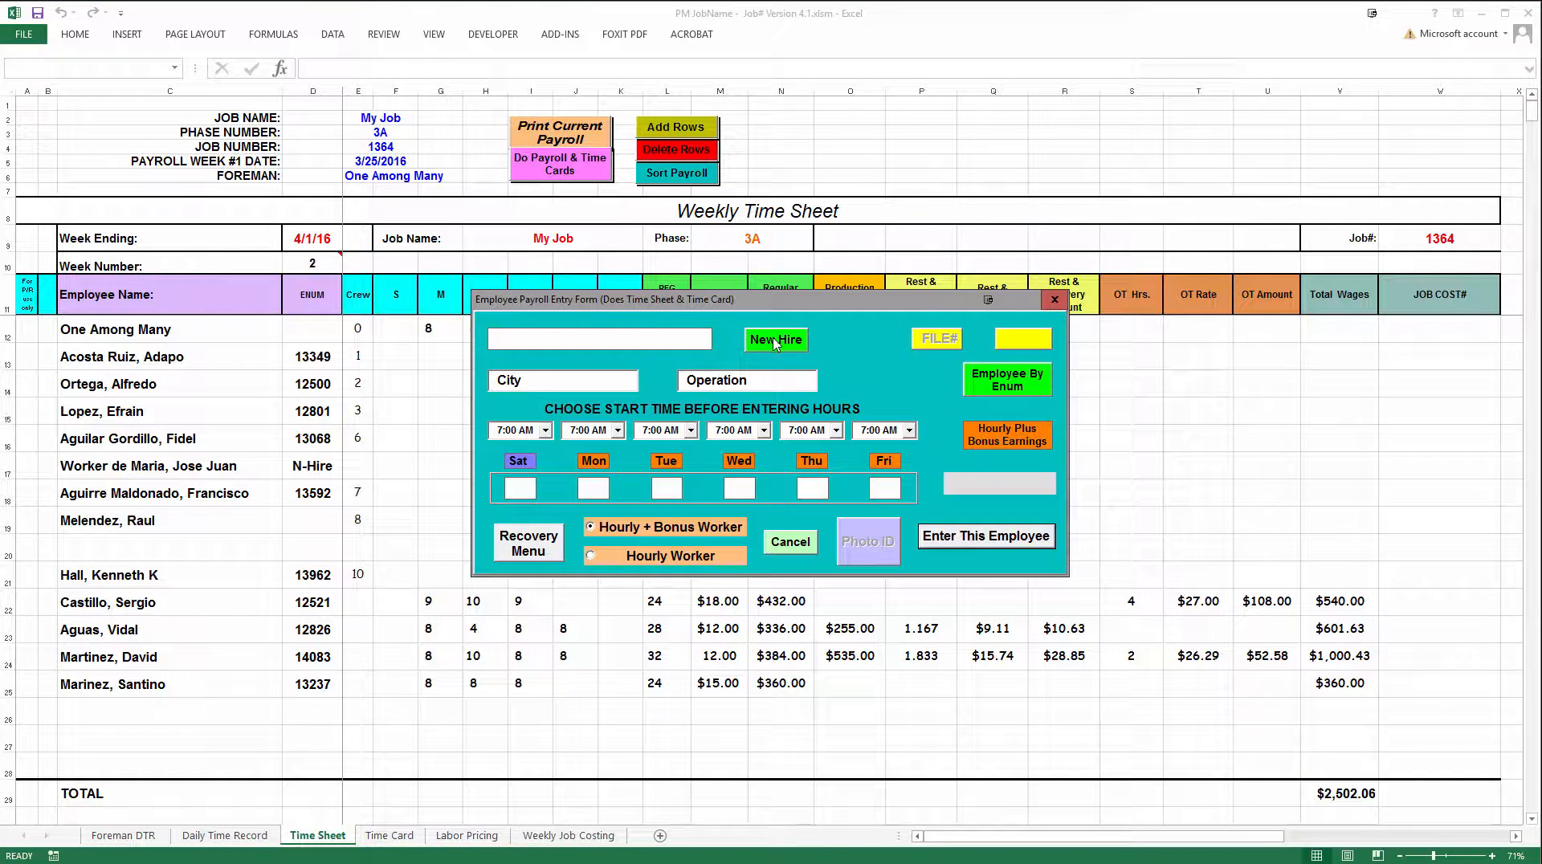
left_click(775, 342)
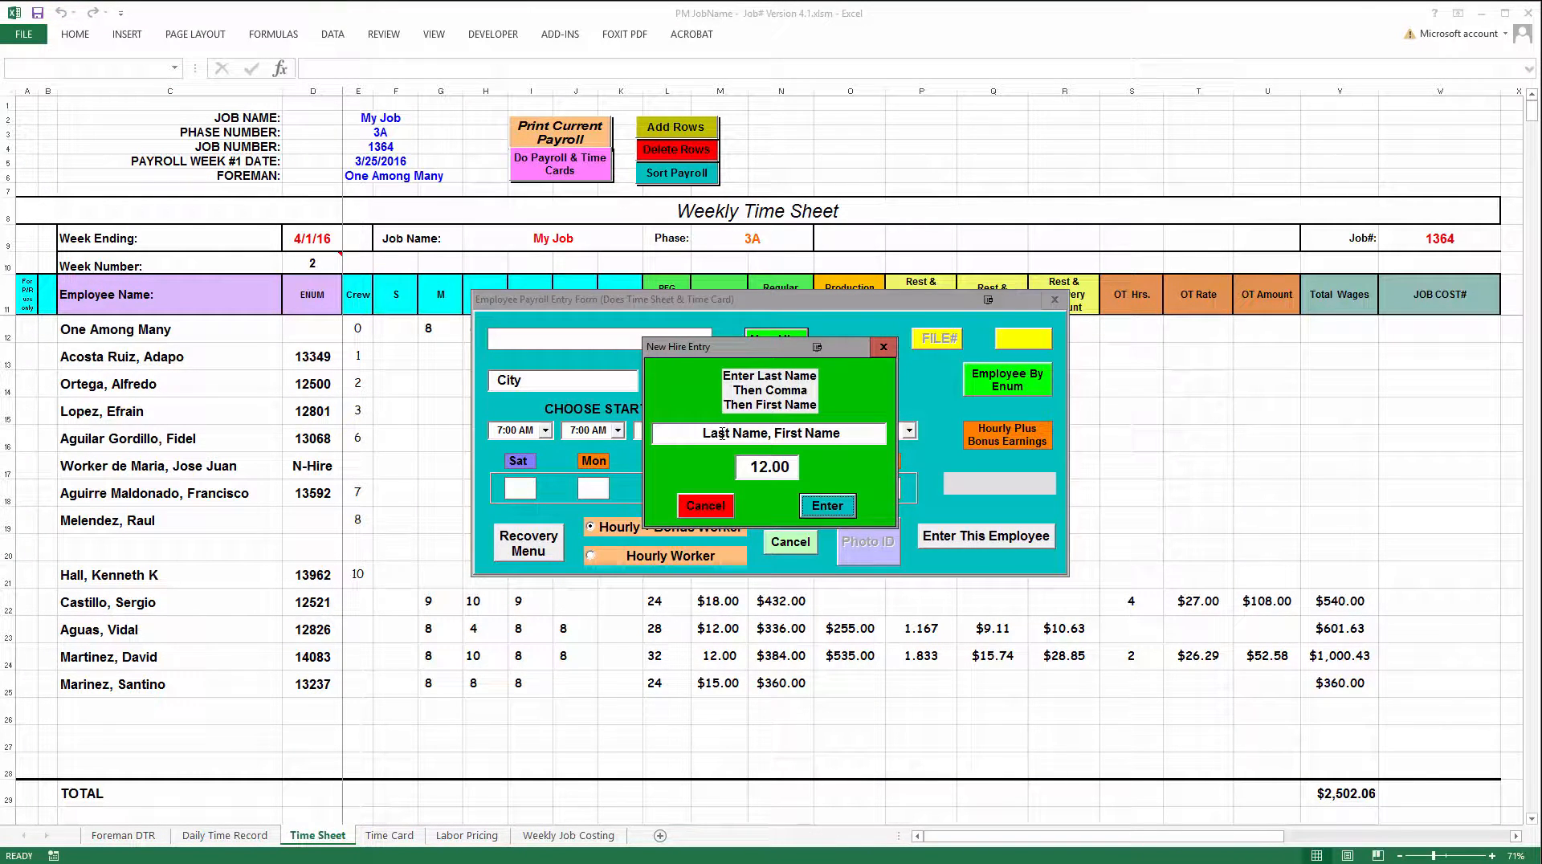
left_click(721, 434)
left_click_drag(846, 428, 692, 437)
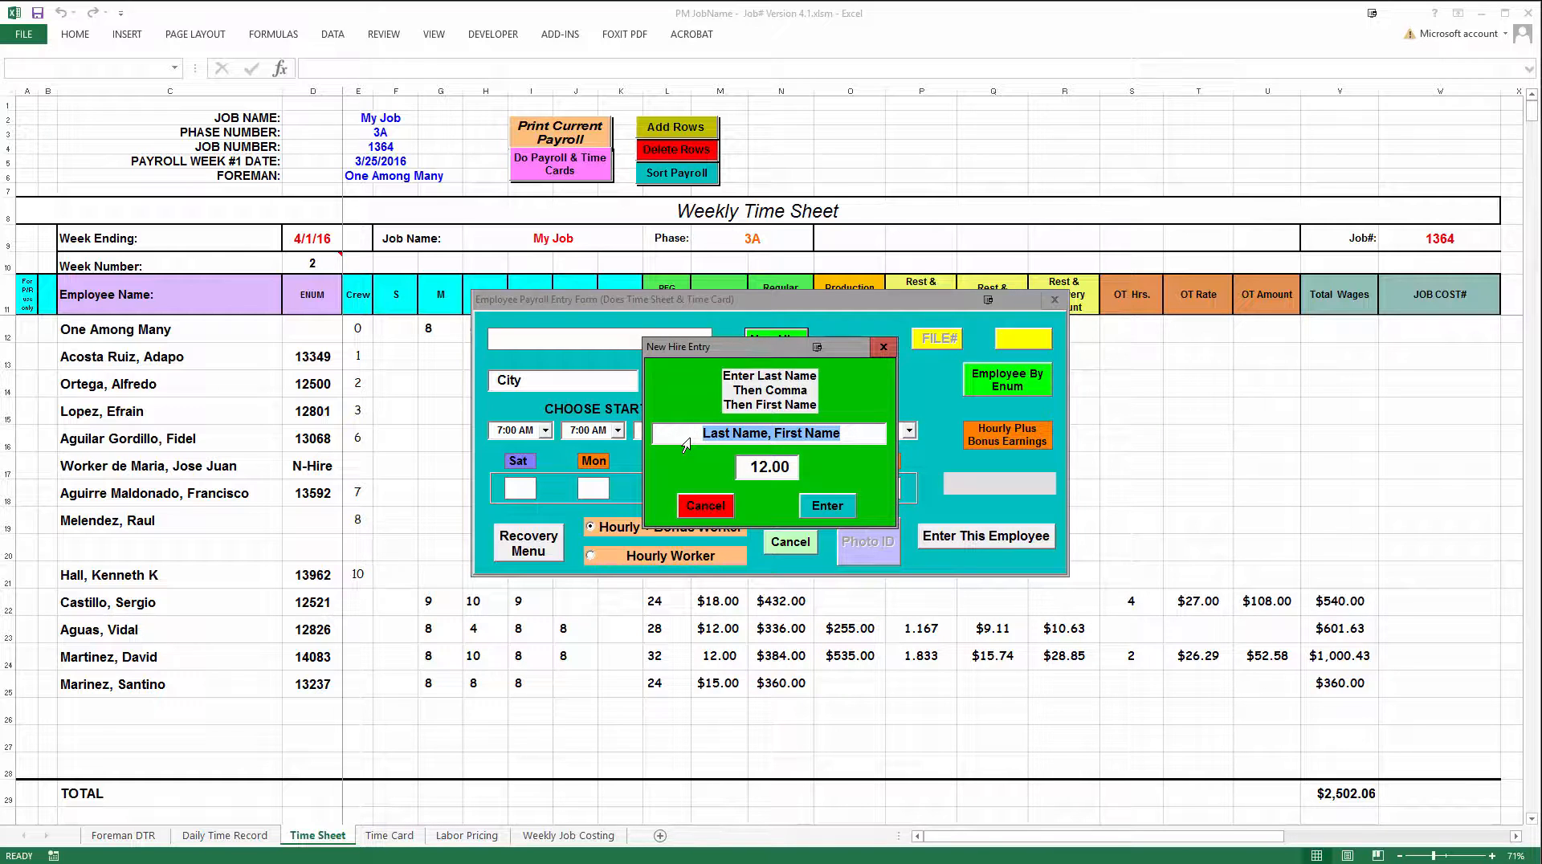
type("Sc")
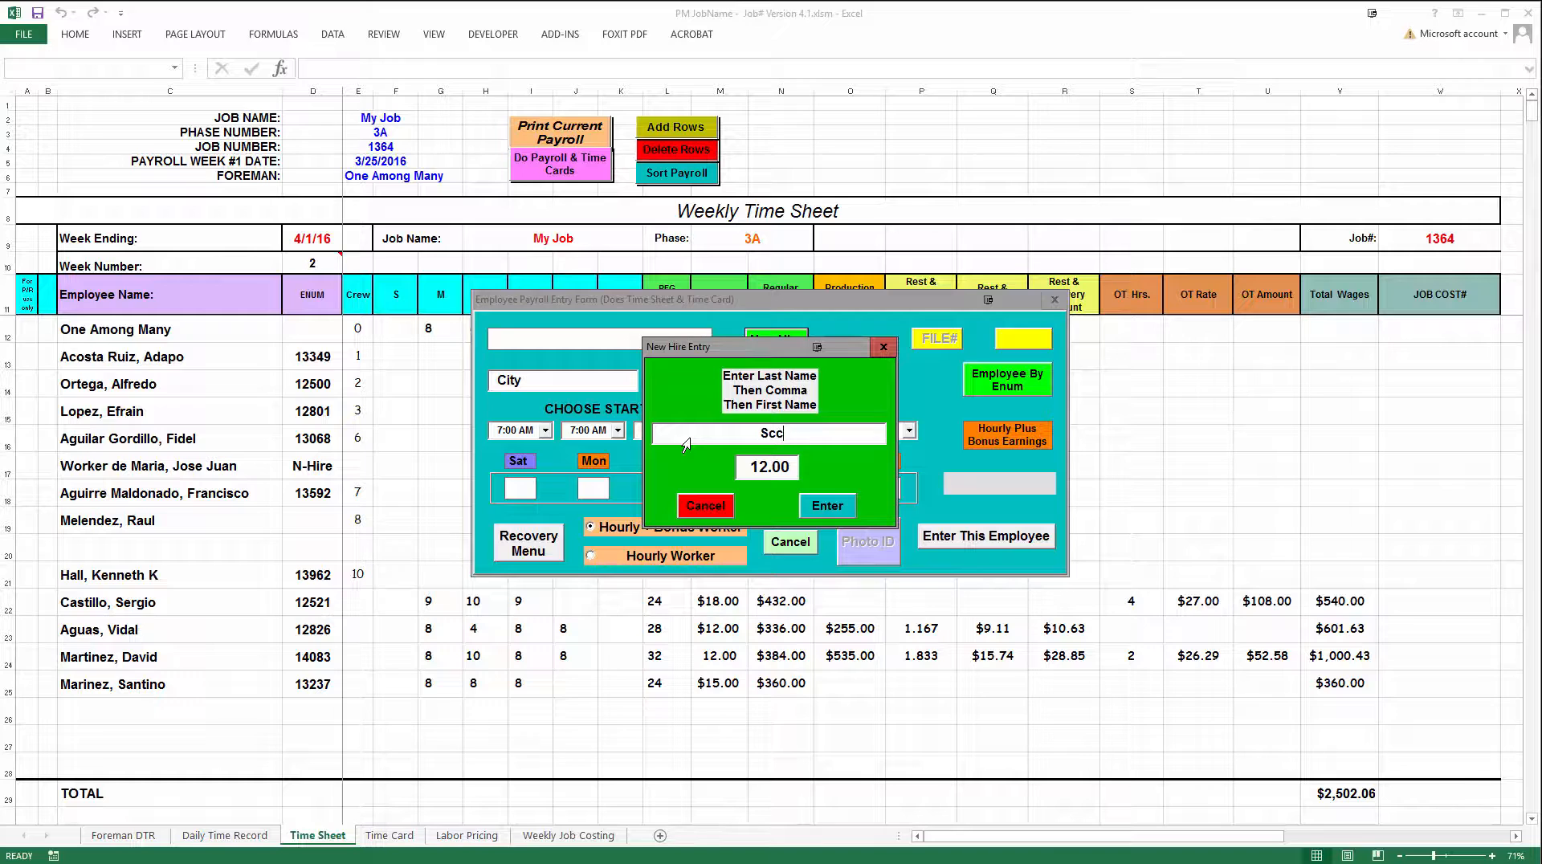
type("hmoe, Joe")
Set the new hire's pay rate to 10.00 and accept the new hire entry
left_click_drag(790, 470, 737, 477)
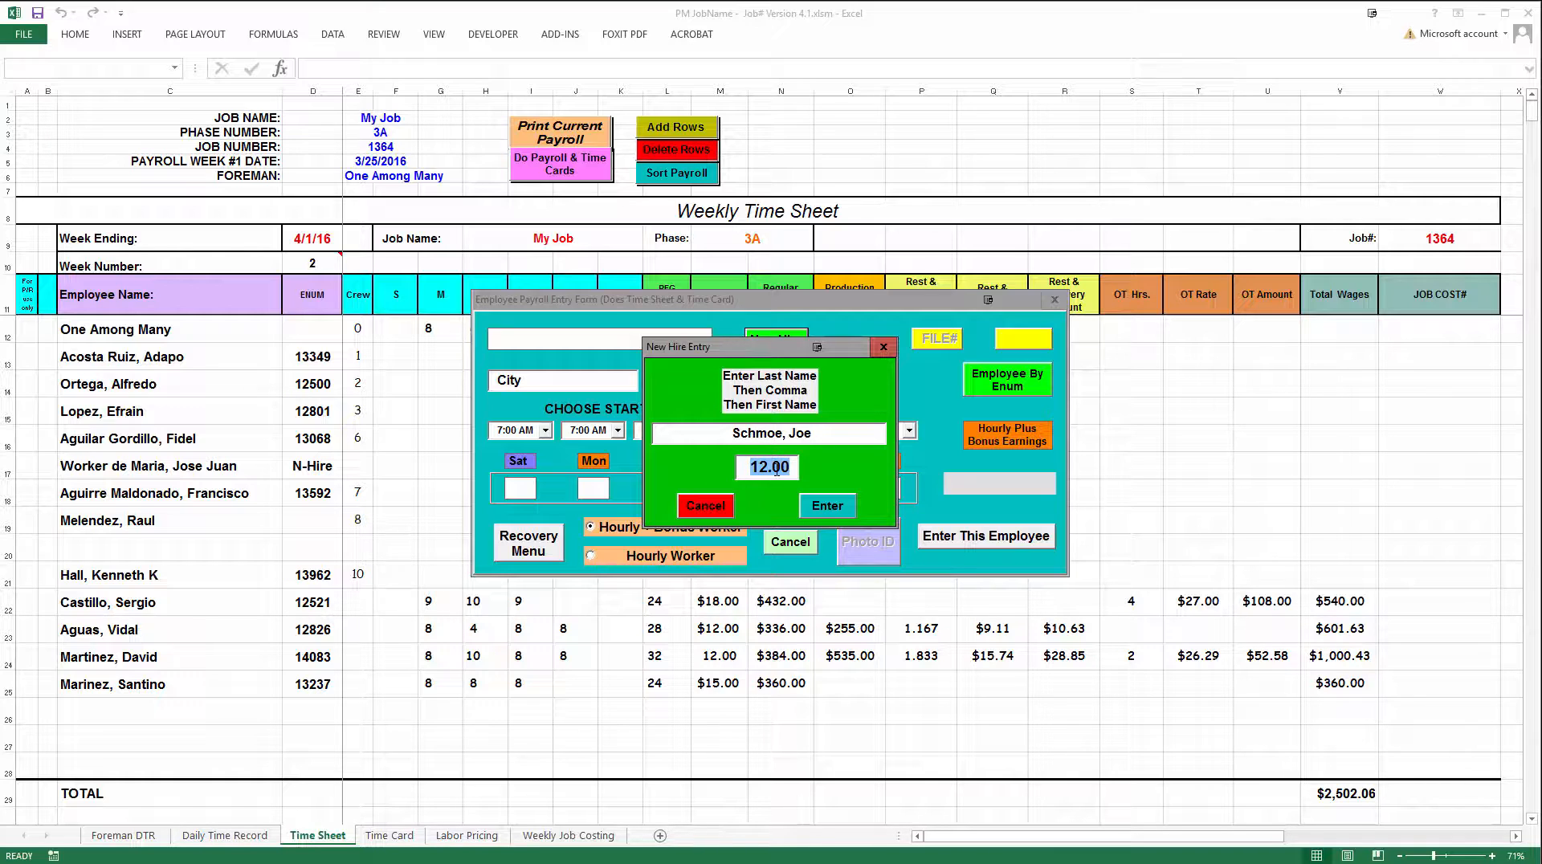
type("10.00")
key("Tab")
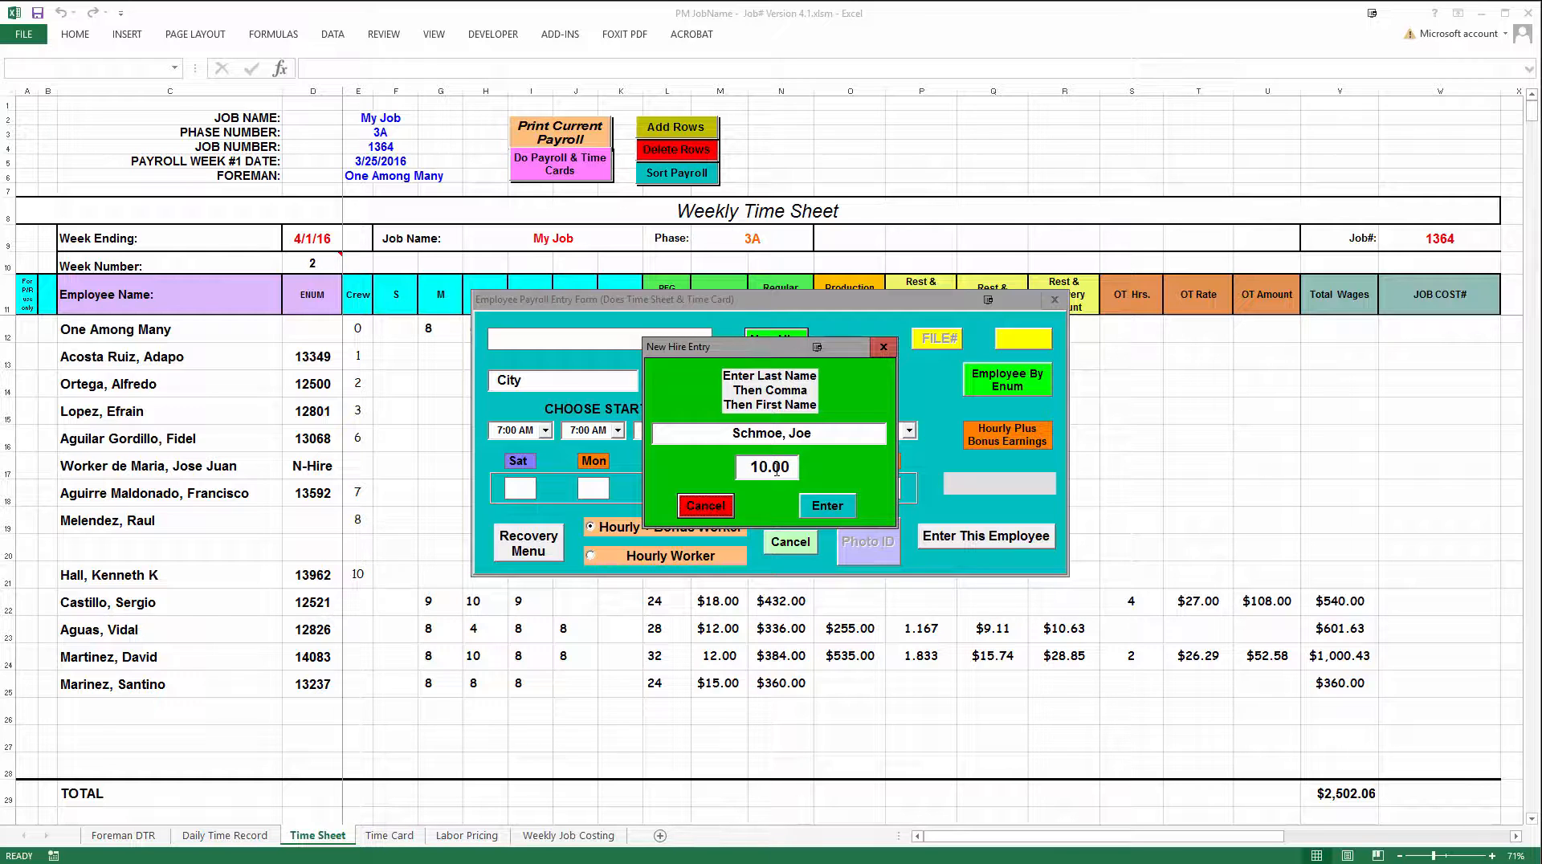
left_click(812, 506)
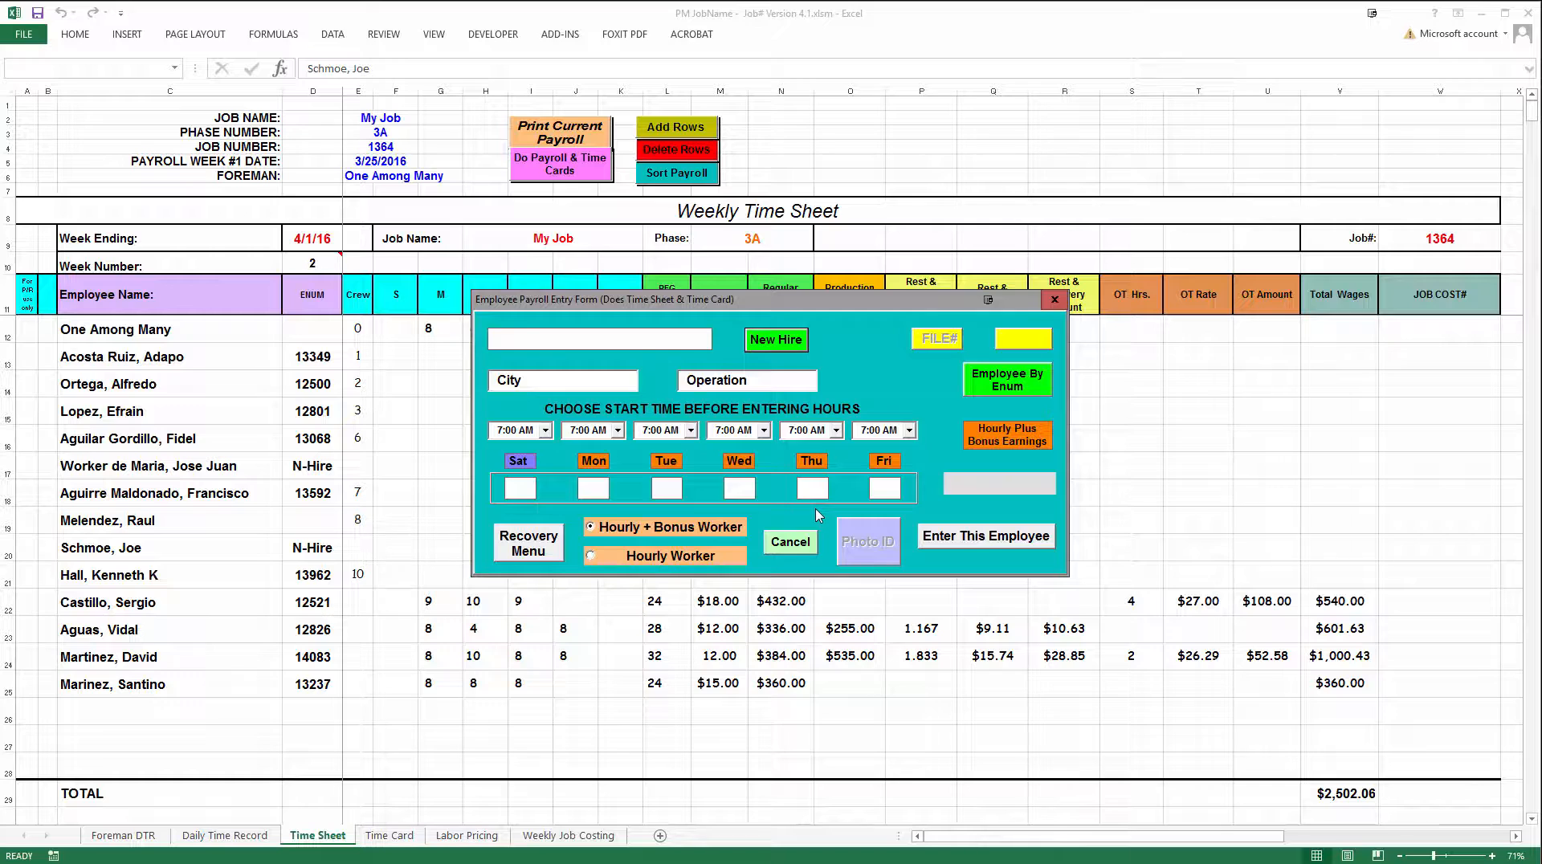
Enter 8 hours each for Monday, Tuesday and Wednesday for the new hire, mark them as an Hourly Worker and submit the entry
left_click(598, 485)
type("8")
key("Tab")
left_click(938, 538)
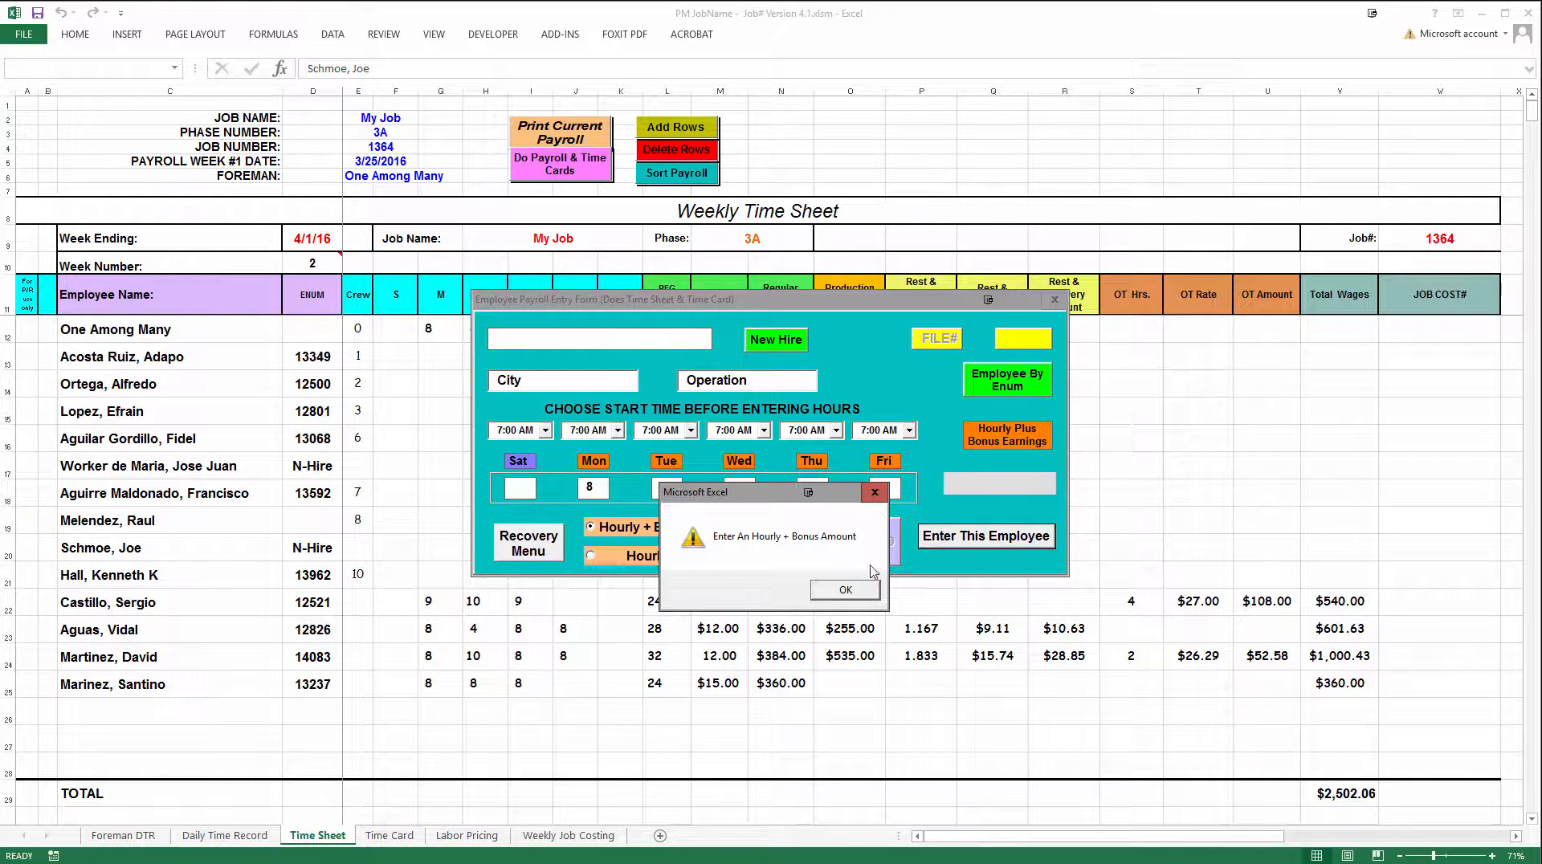
left_click(845, 591)
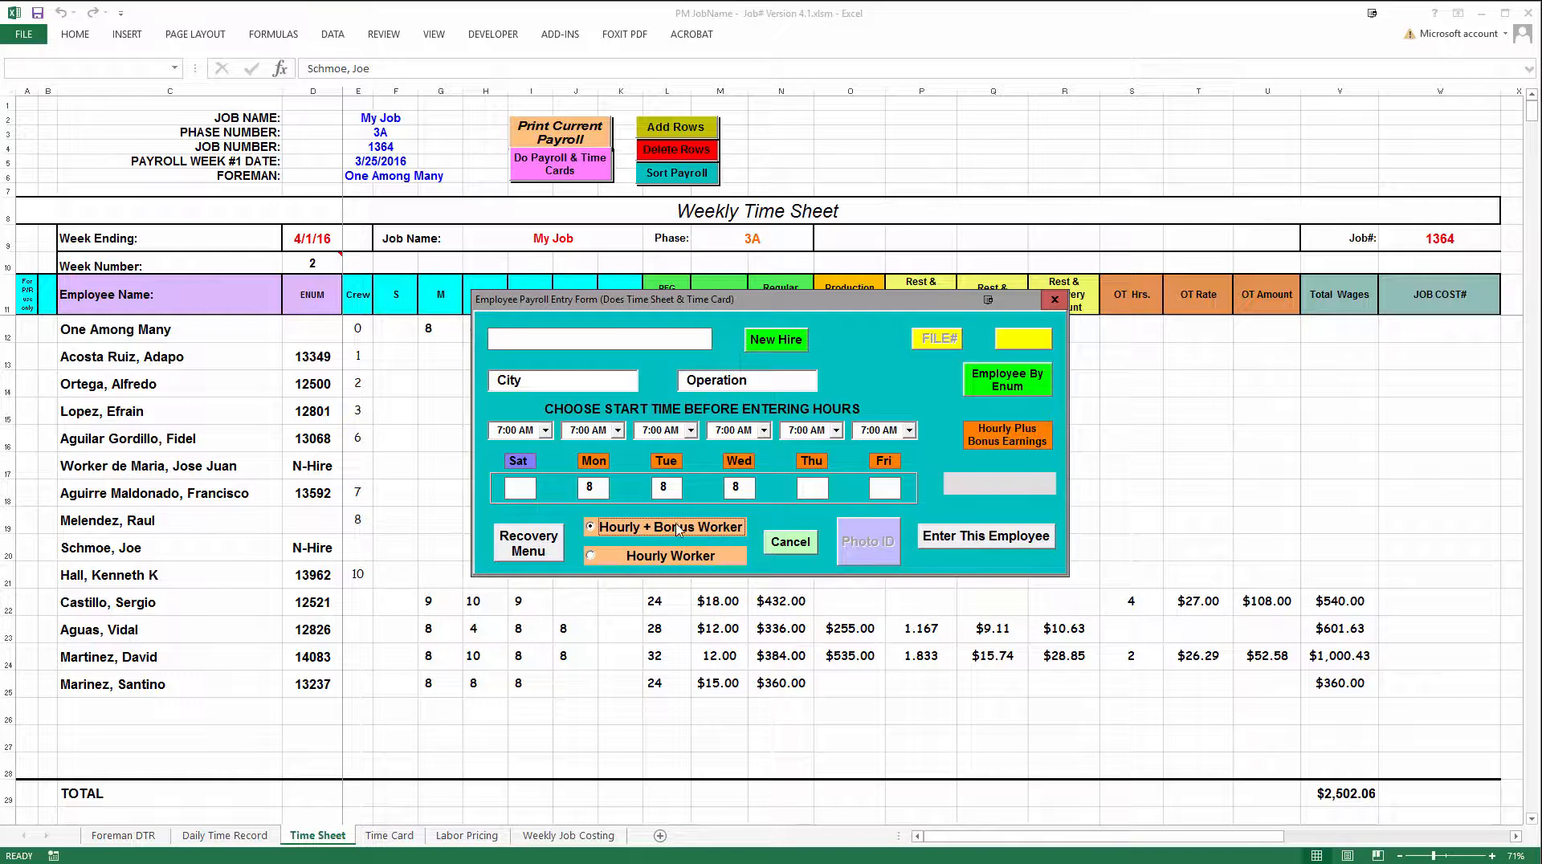
left_click(592, 557)
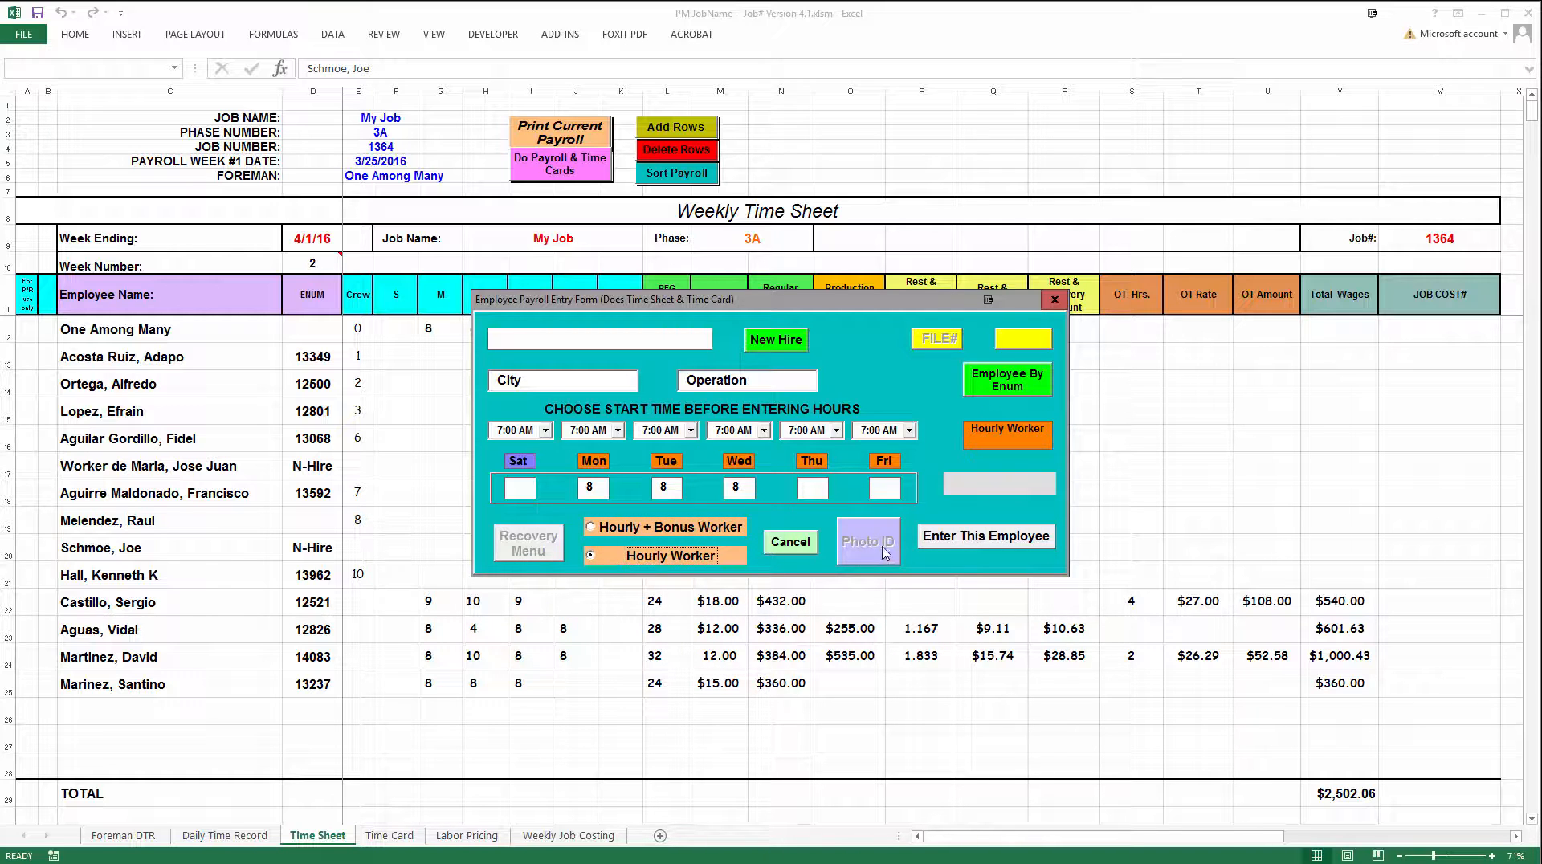
left_click(943, 544)
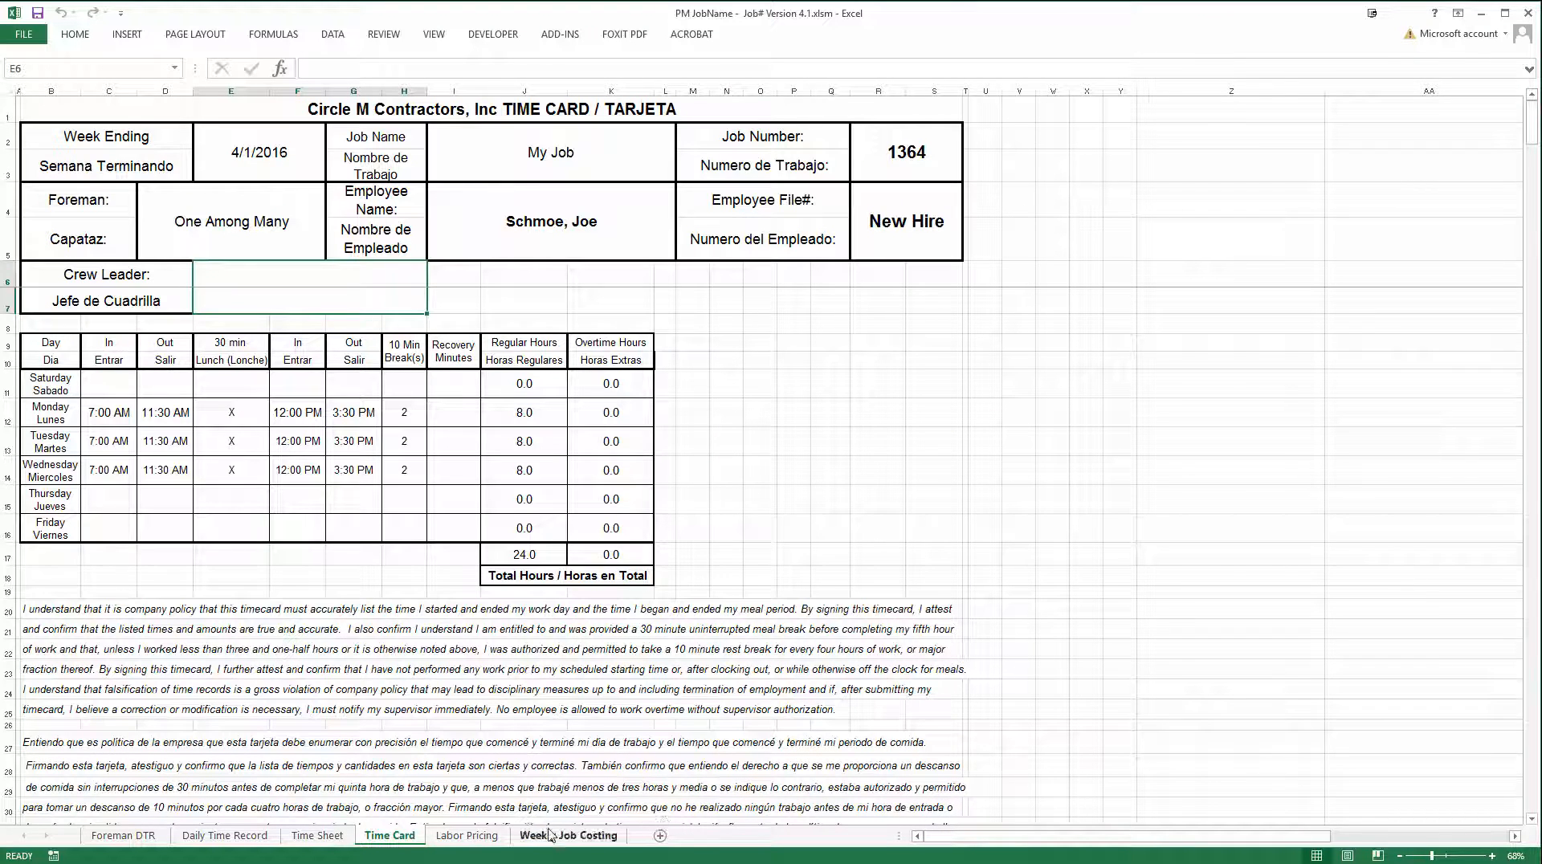
Return to the Time Sheet and permanently delete the employee rows without hours, rows 13 to 19
left_click(319, 836)
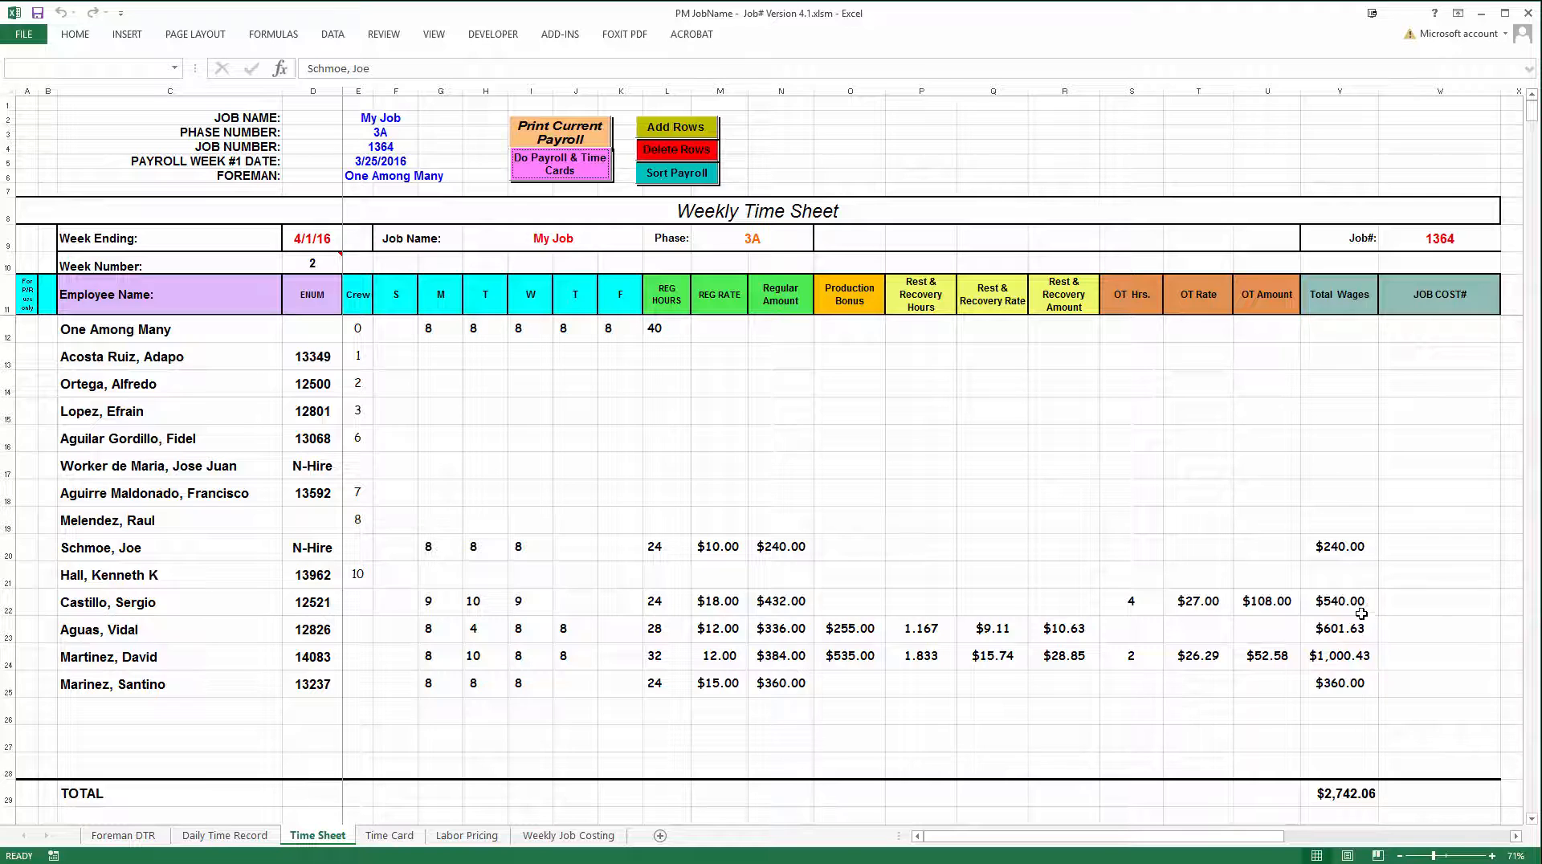
left_click(1346, 551)
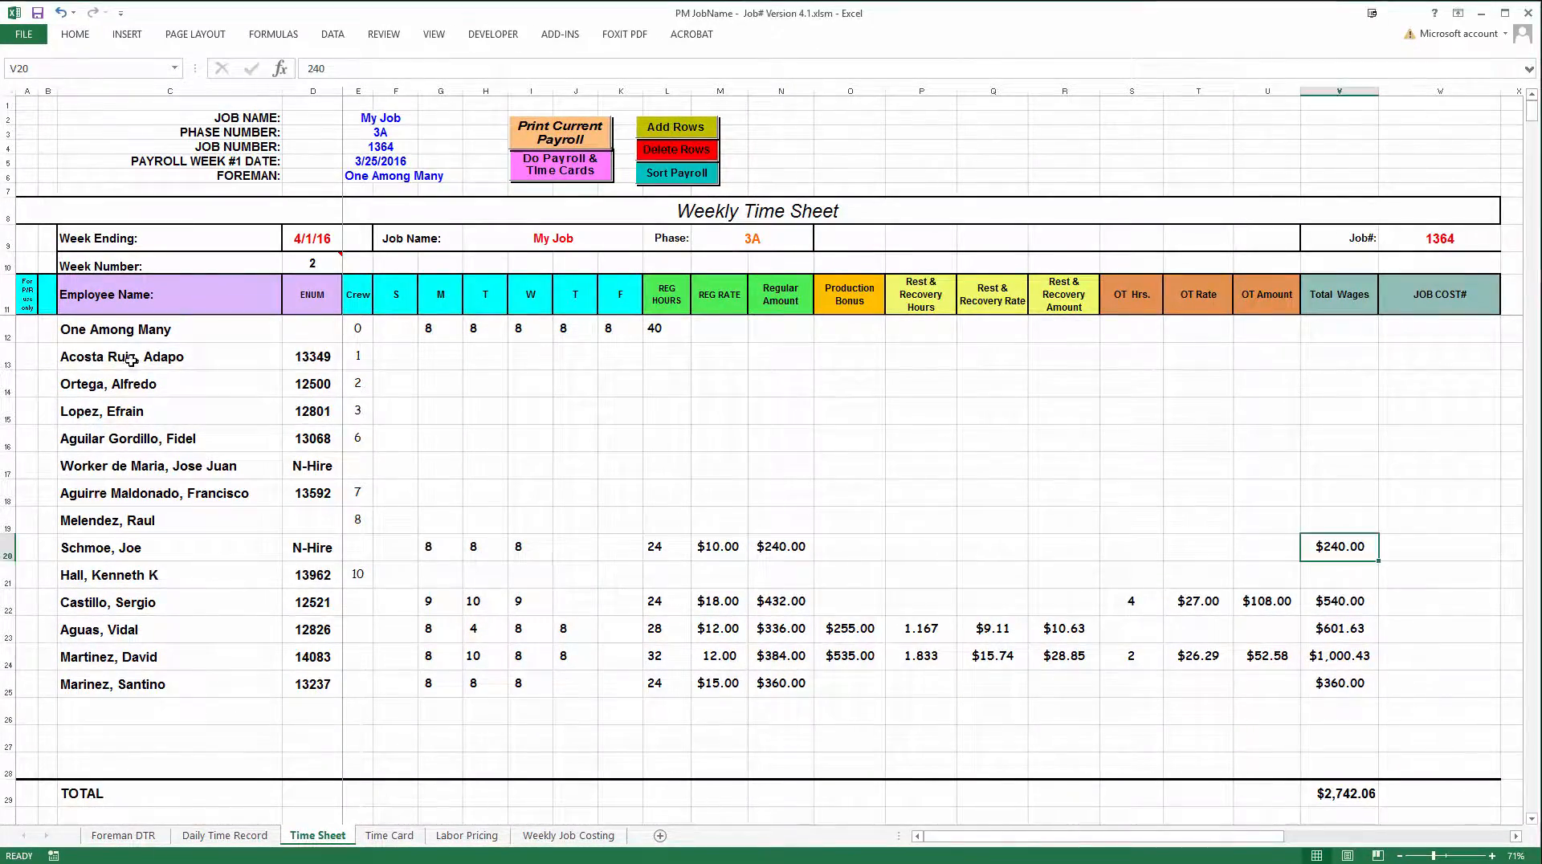
left_click_drag(142, 357, 171, 518)
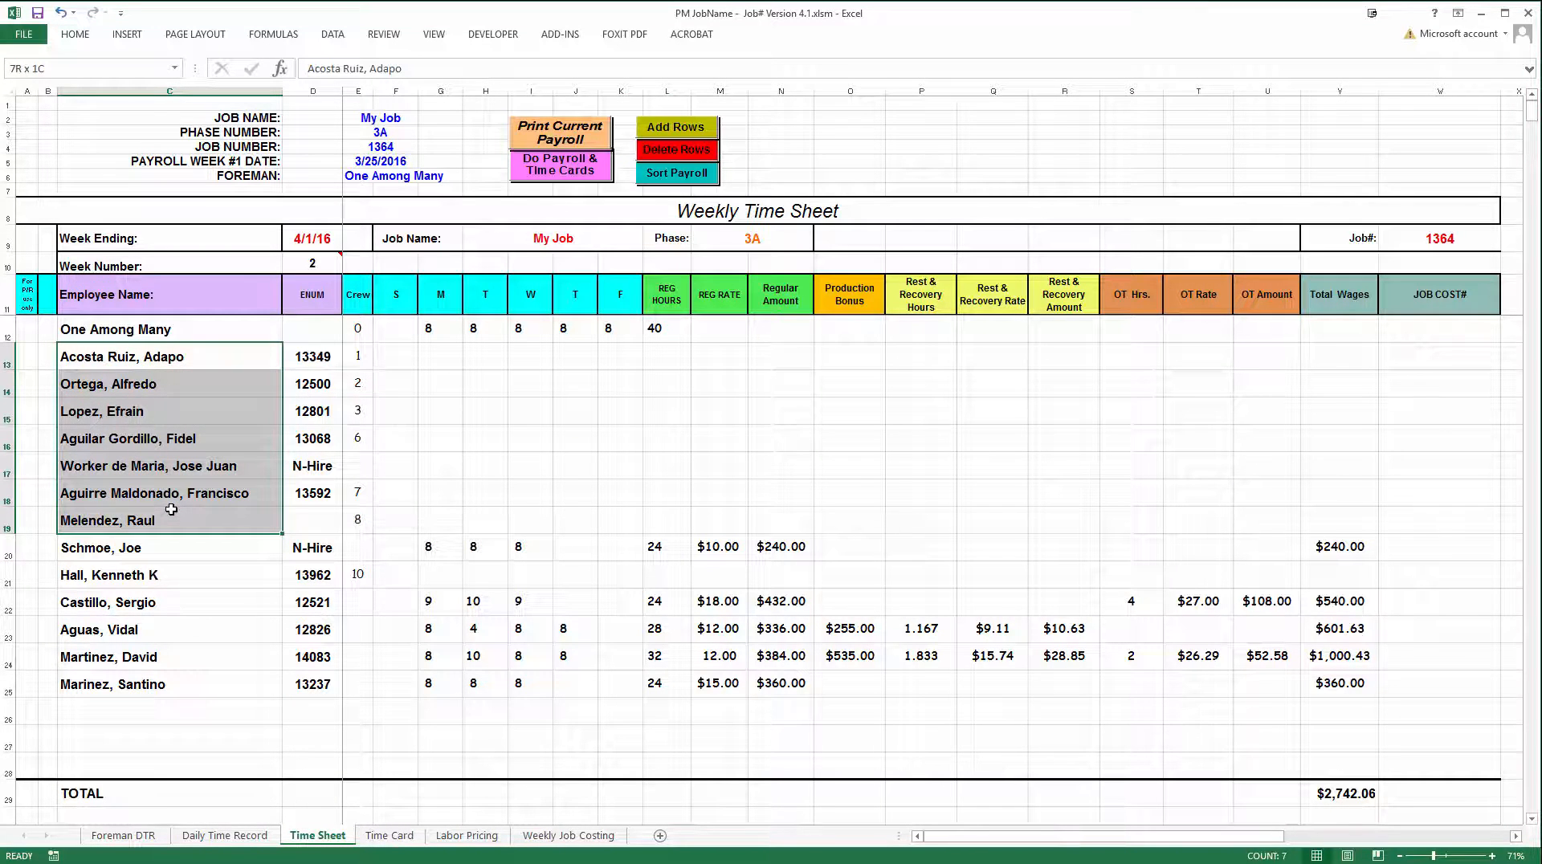
left_click(677, 150)
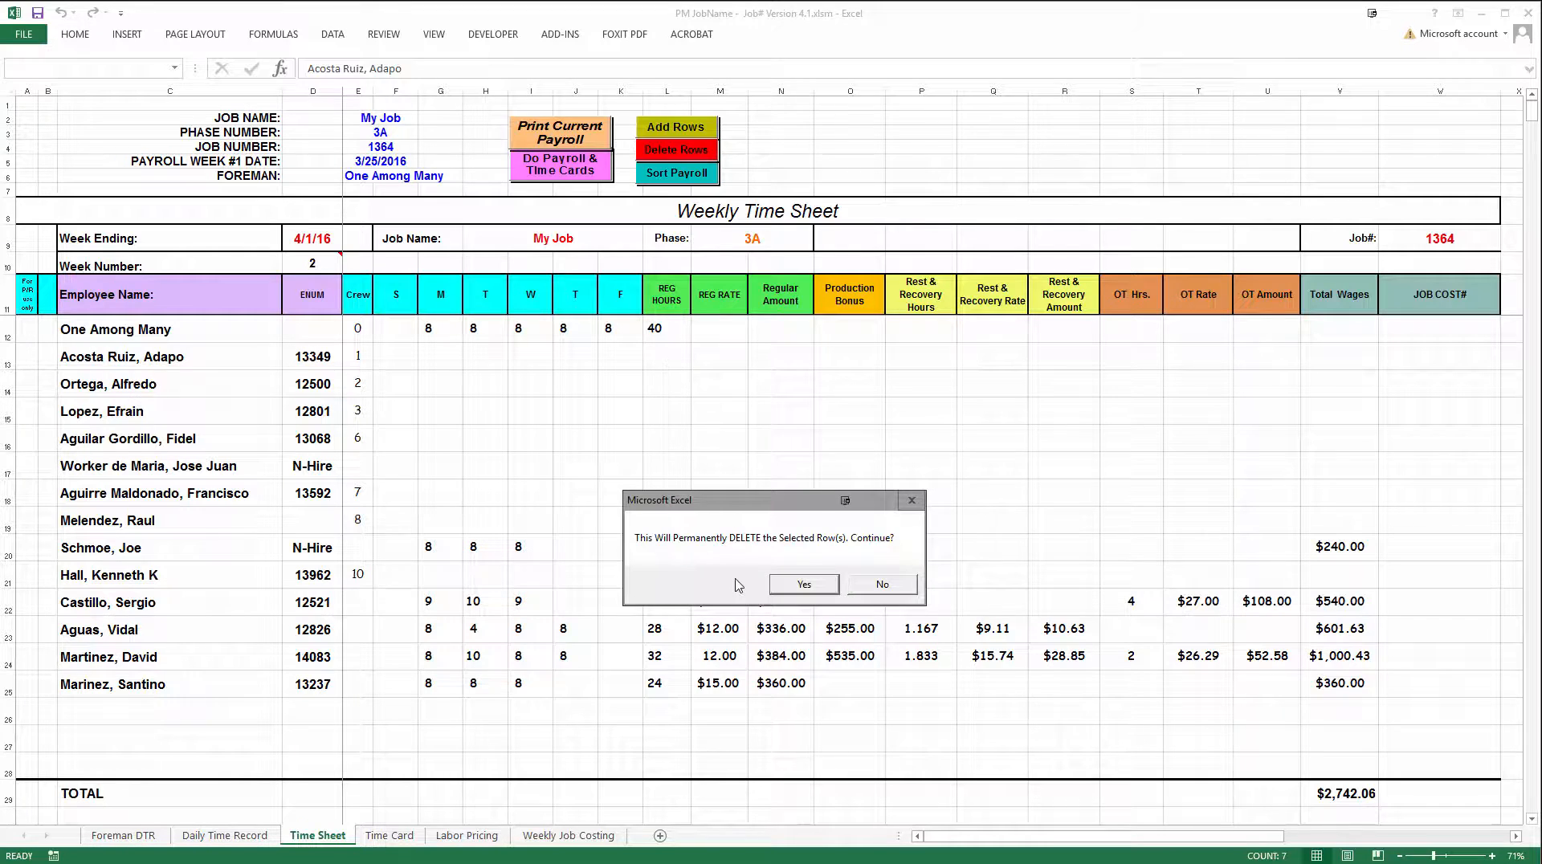
left_click(804, 585)
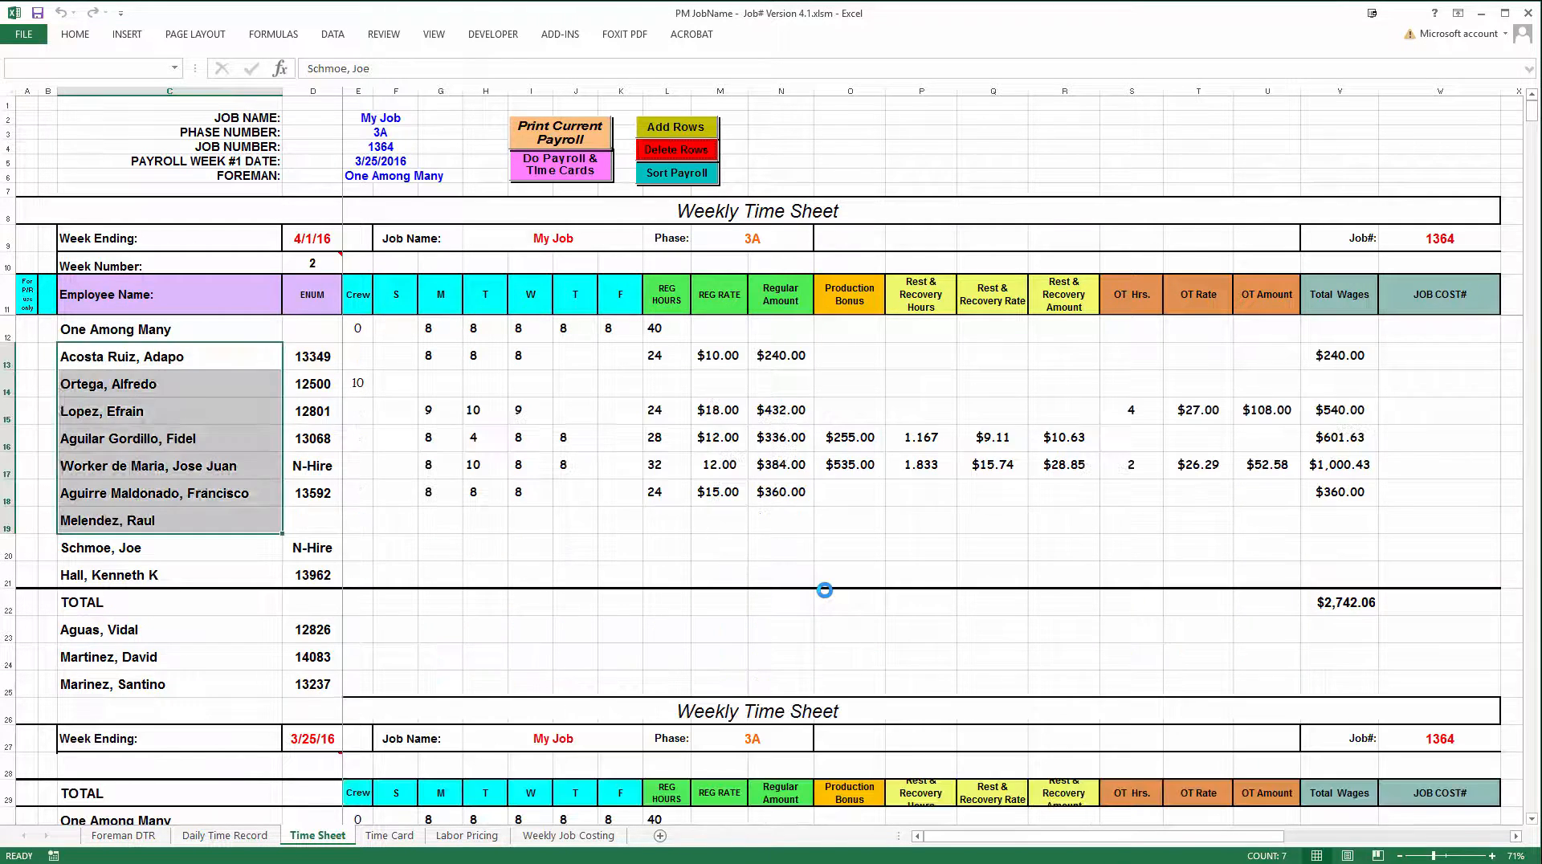
Permanently delete the remaining employee row without hours, row 14
left_click(212, 384)
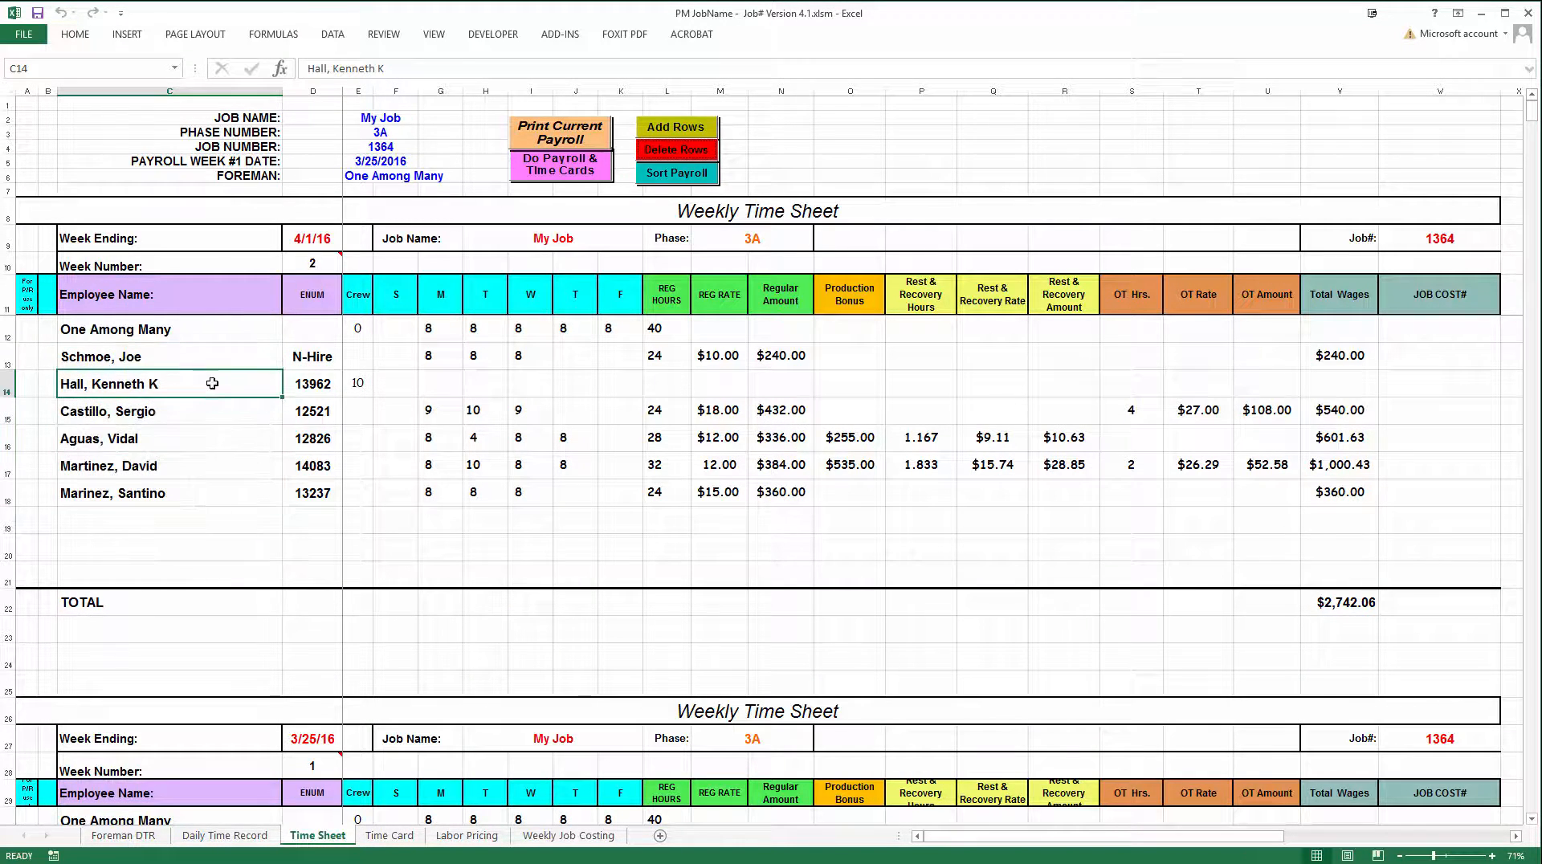
left_click(685, 153)
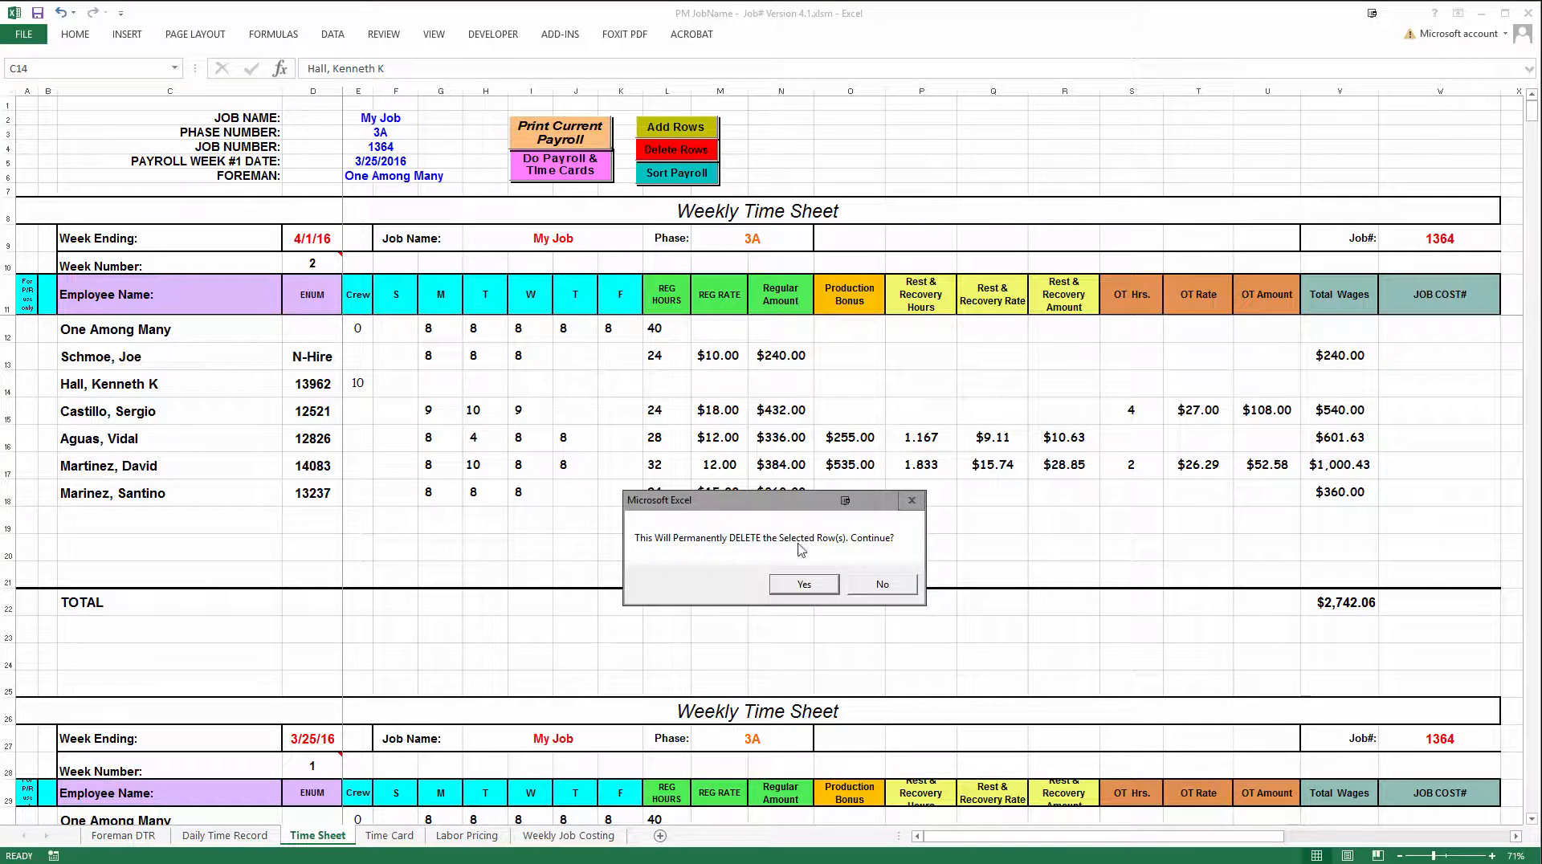
left_click(800, 584)
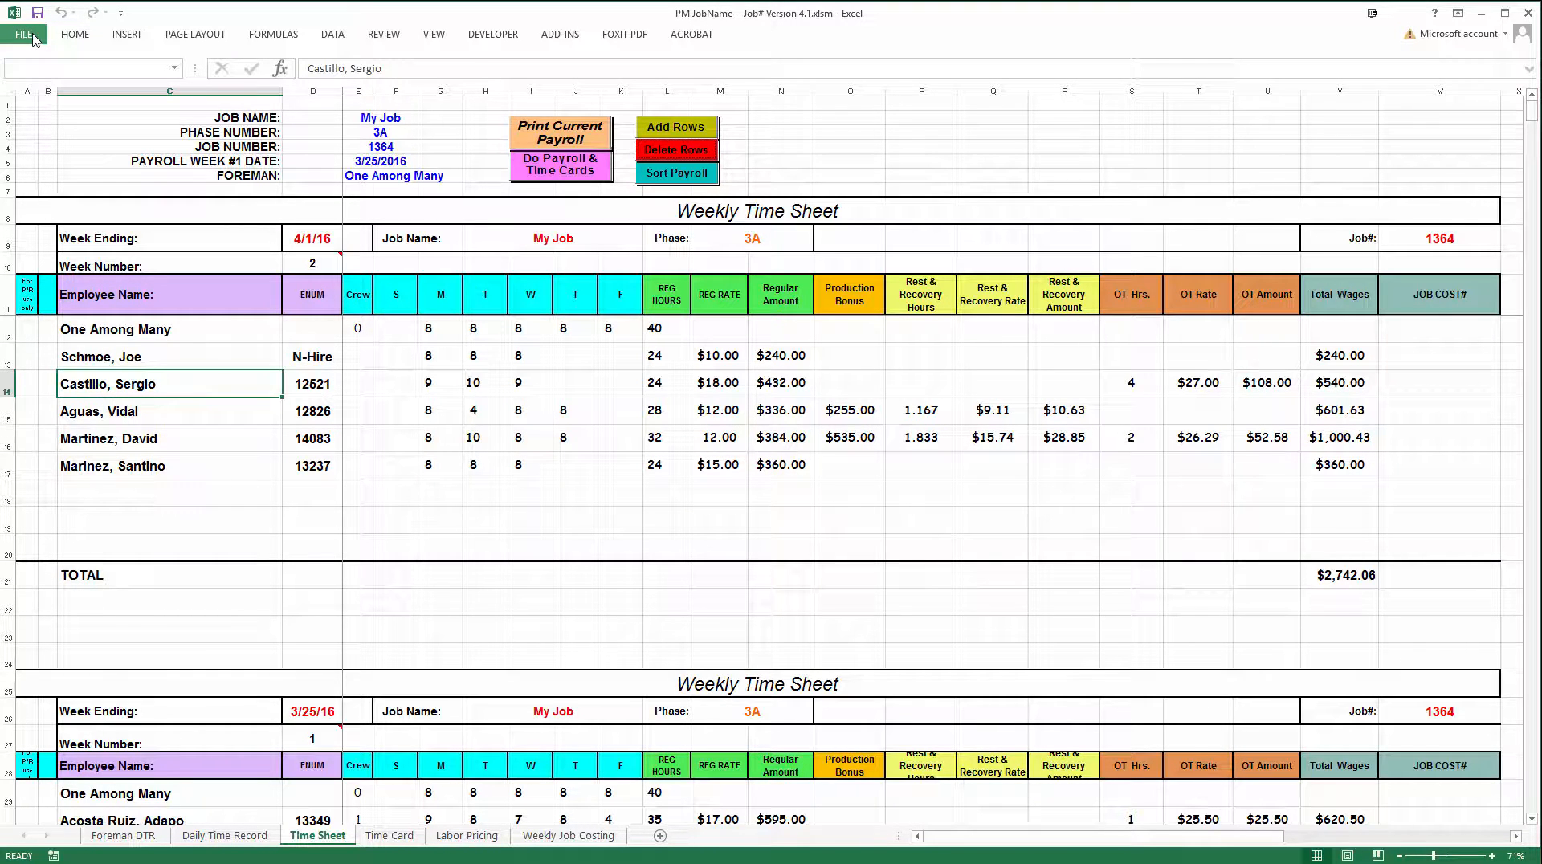
Print the week 2 time sheet to the Adobe PDF printer
left_click(33, 37)
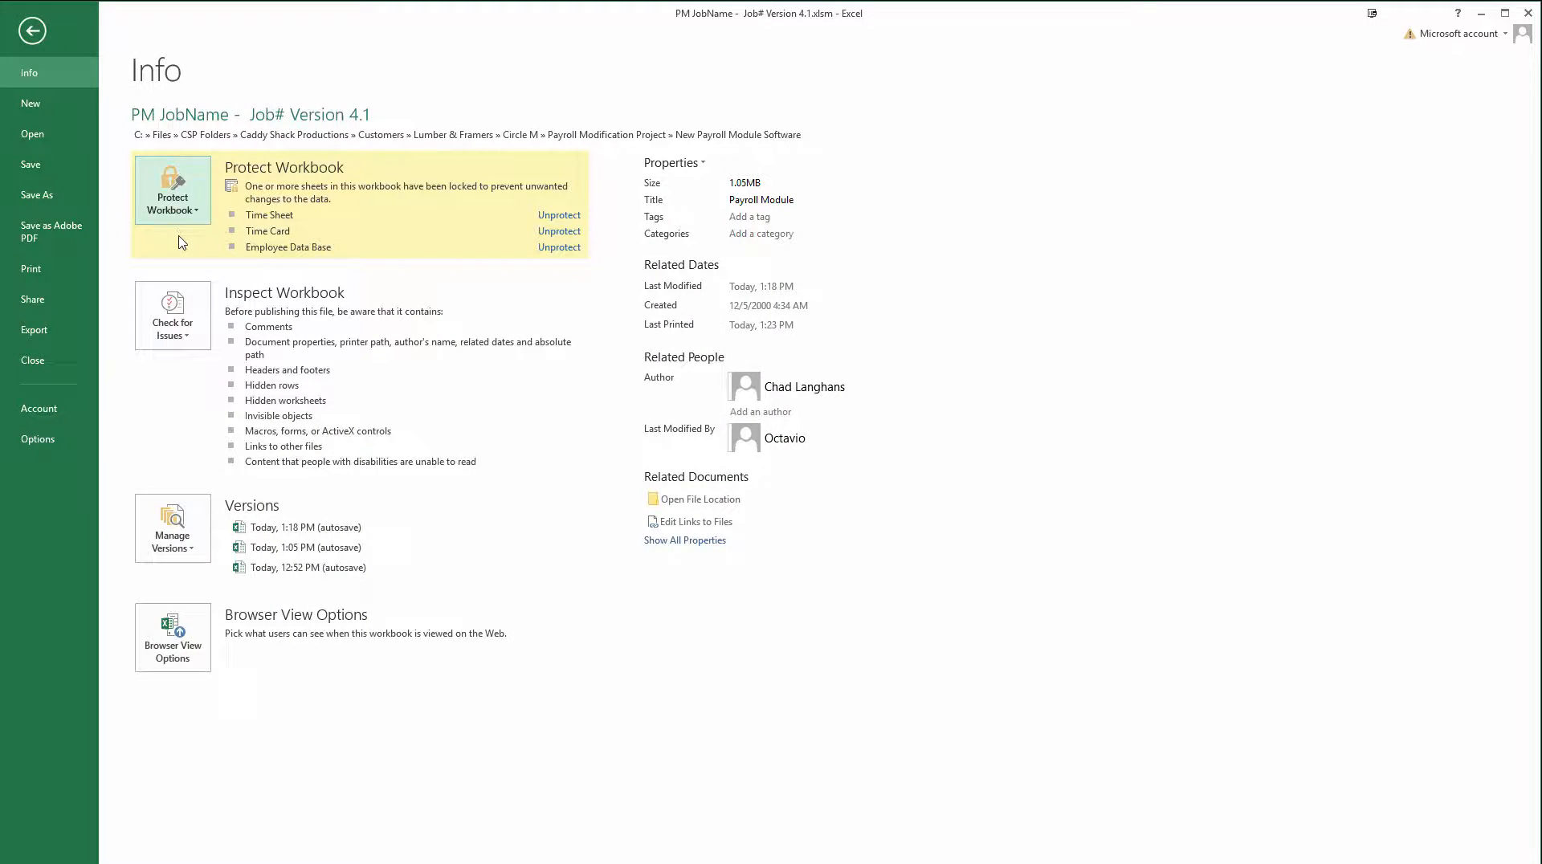
left_click(50, 269)
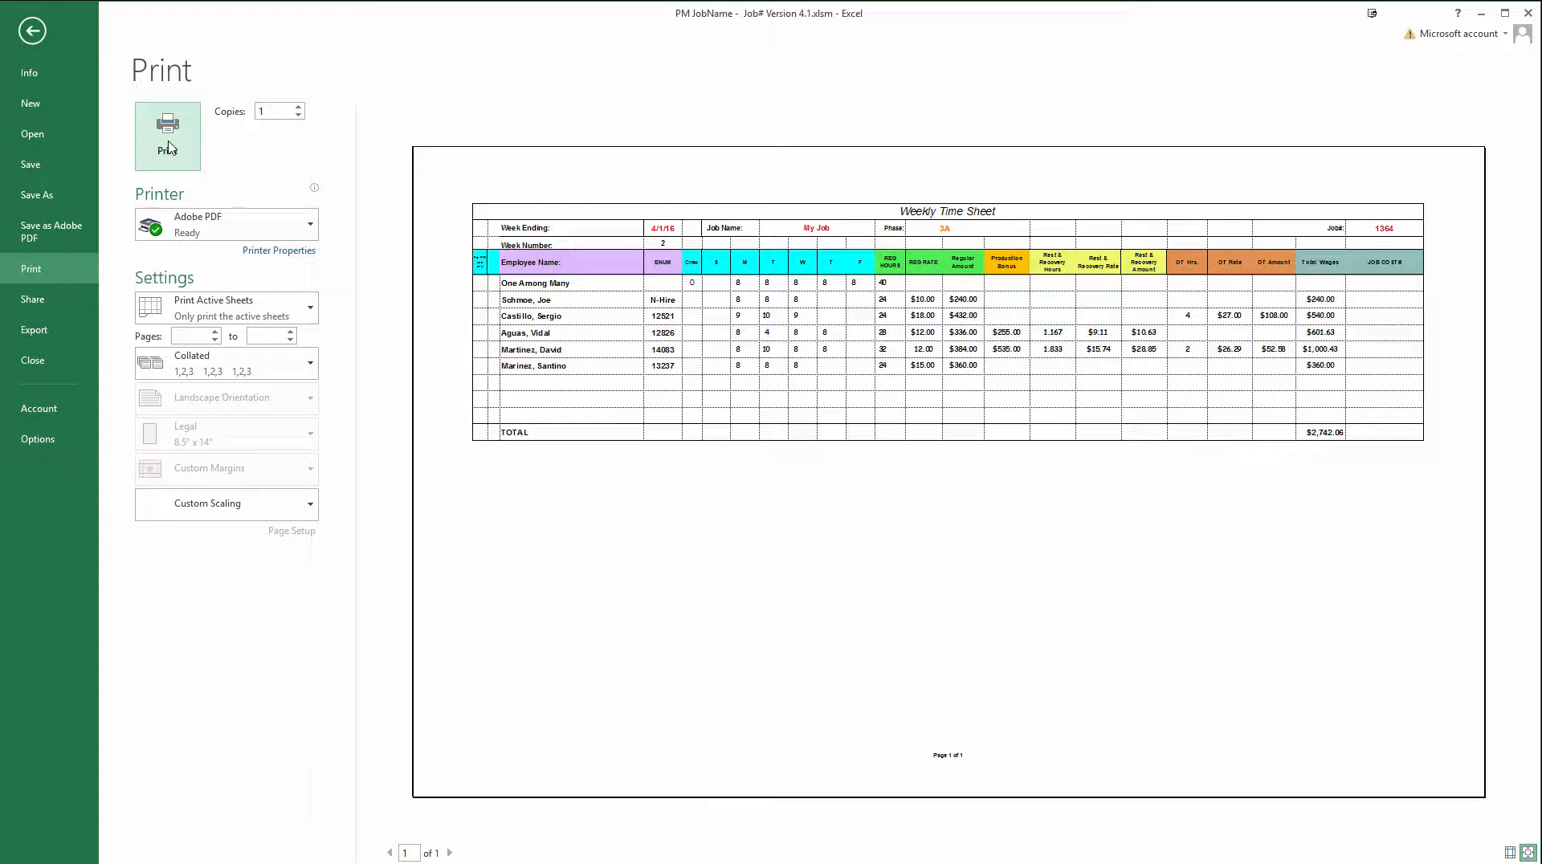
left_click(168, 147)
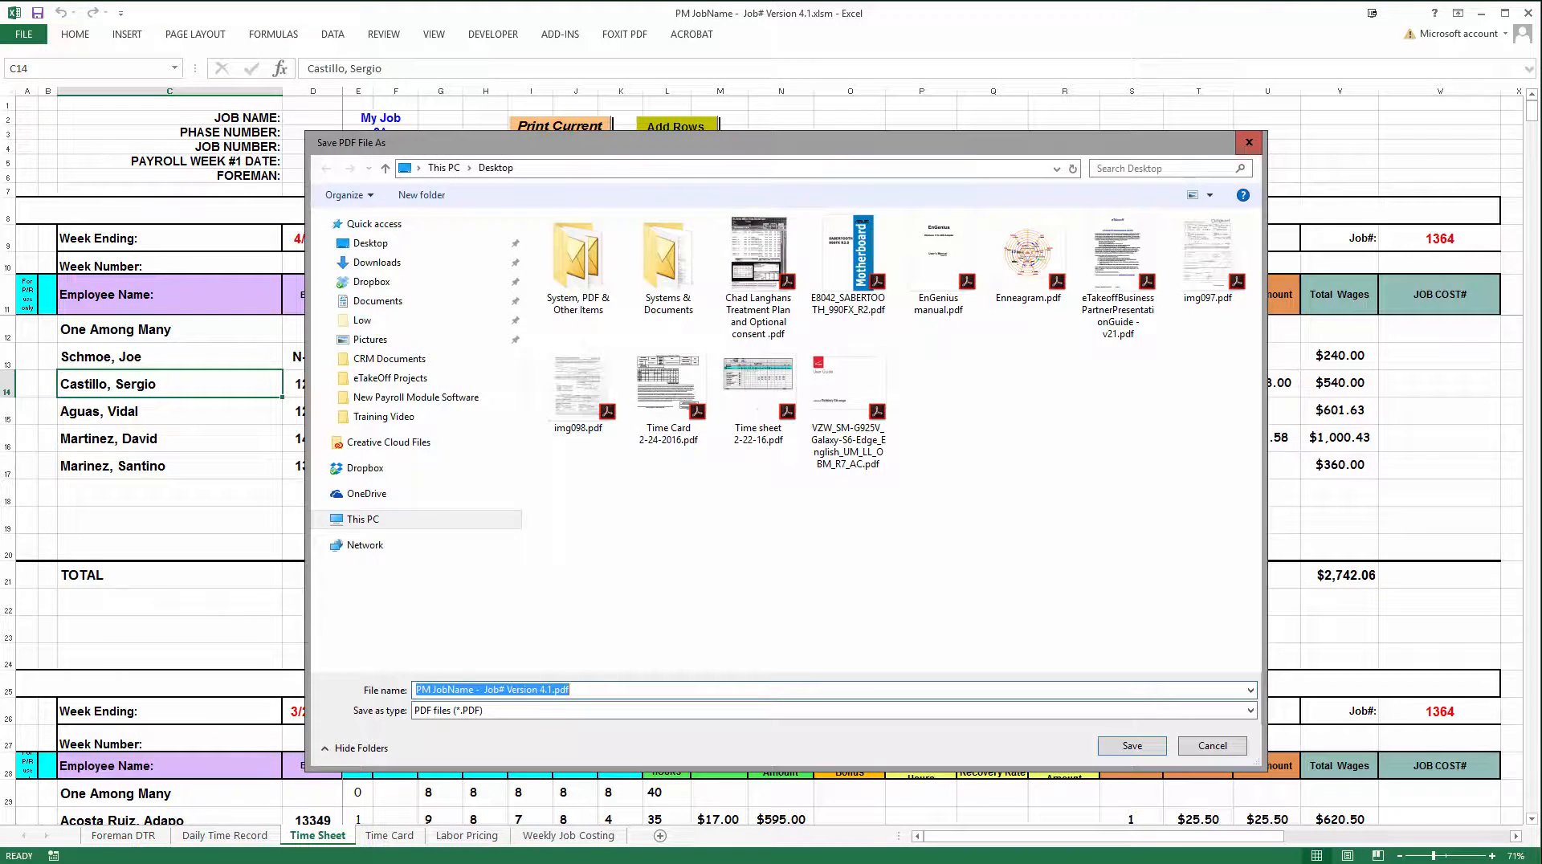
Save the printed time sheet PDF to the Desktop under the name "Payroll Test Exam"
left_click(388, 251)
left_click(515, 688)
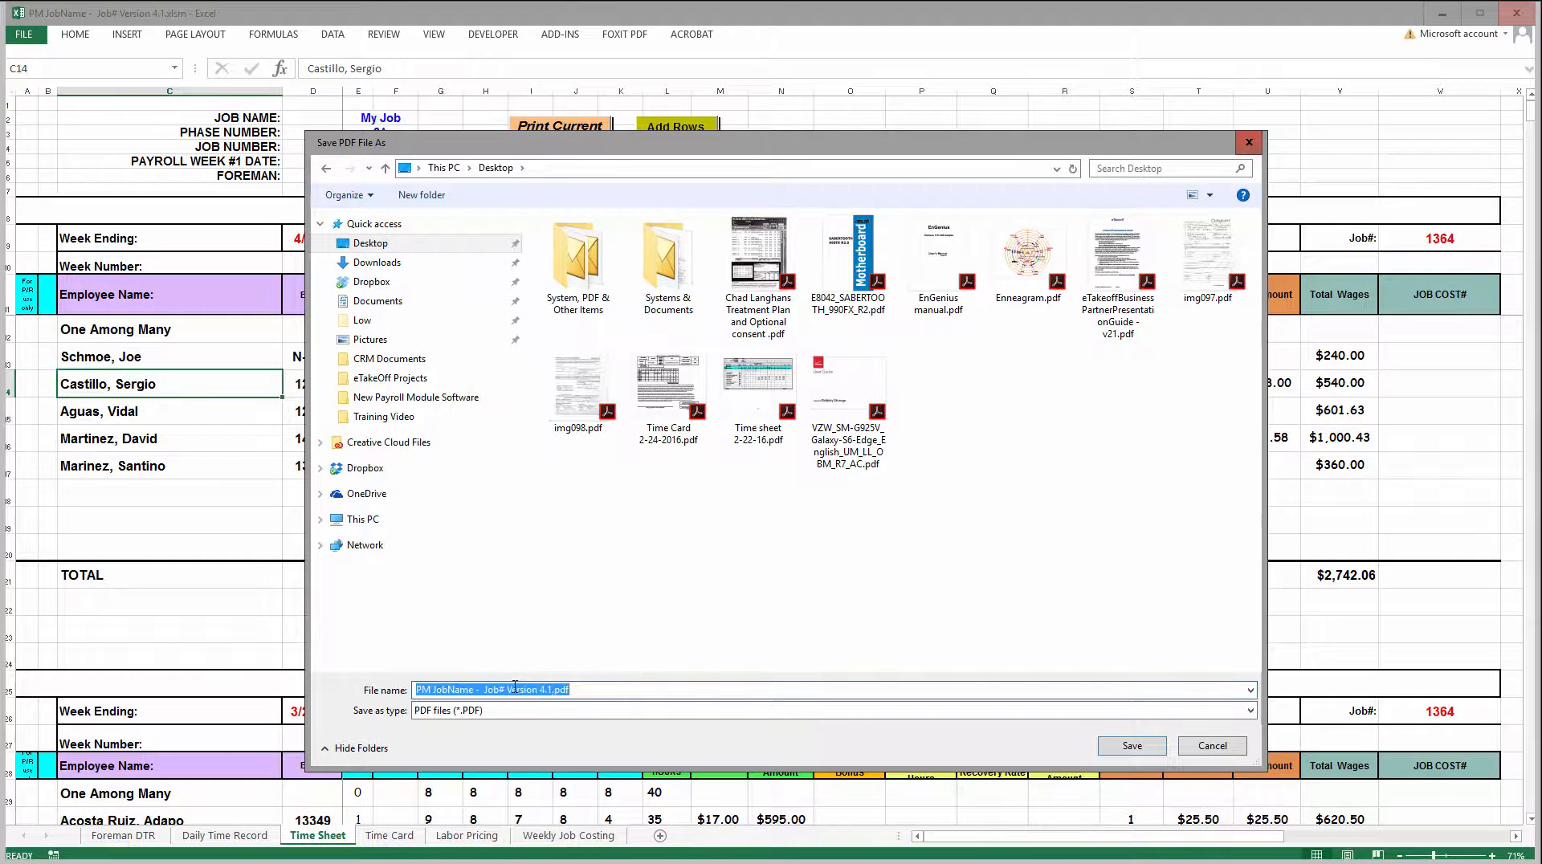
left_click(541, 692)
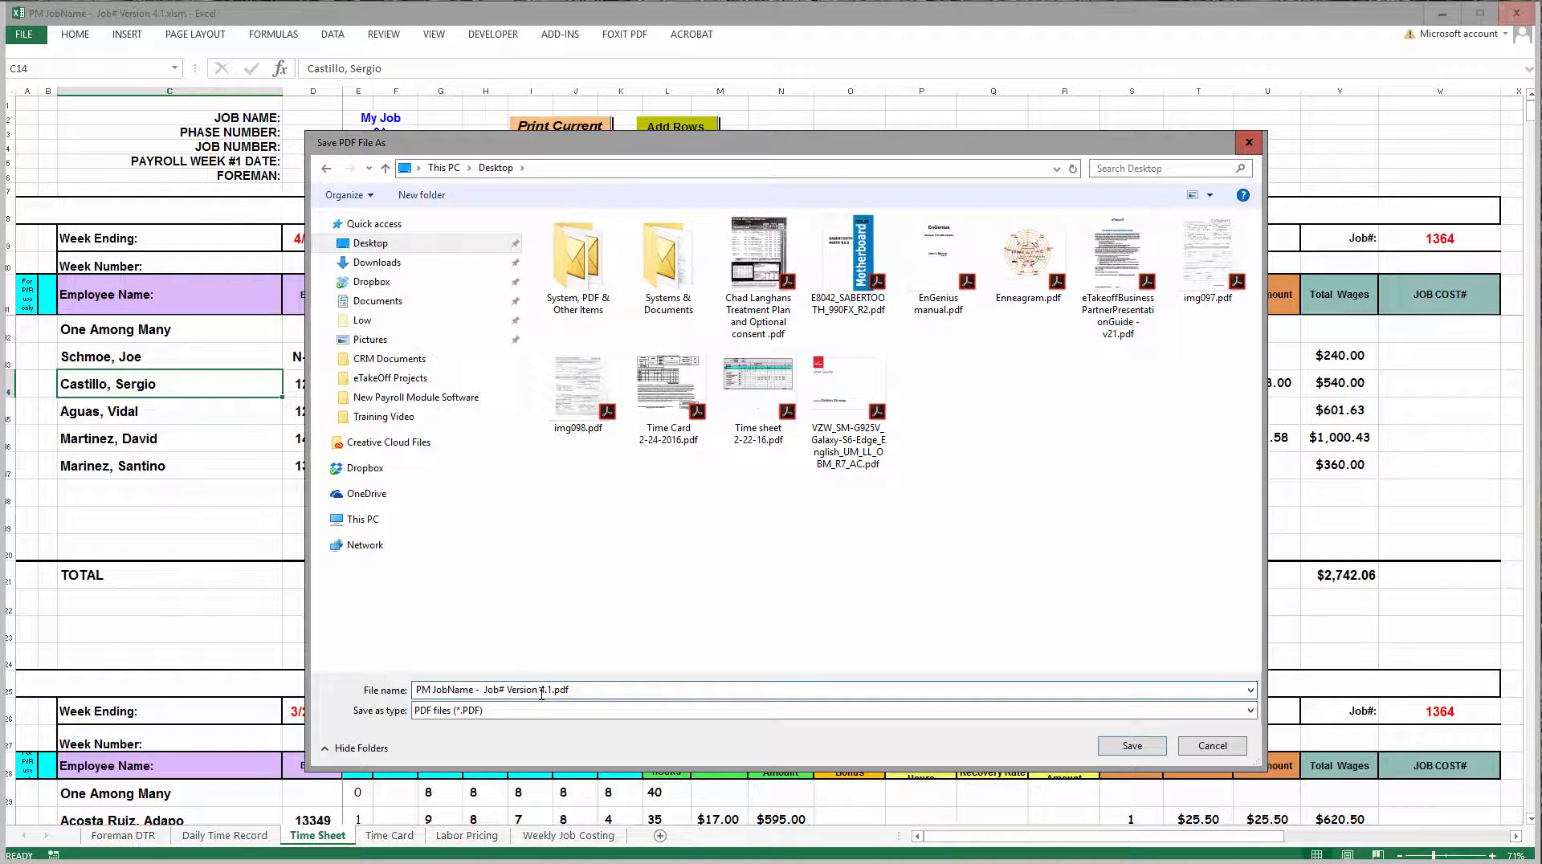
key("BackSpace")
key("BackSpace")
key("BackSpace")
key("BackSpace")
key("BackSpace")
key("BackSpace")
key("BackSpace")
key("BackSpace")
key("BackSpace")
key("BackSpace")
key("BackSpace")
key("BackSpace")
key("BackSpace")
key("BackSpace")
key("BackSpace")
key("BackSpace")
key("BackSpace")
key("BackSpace")
key("BackSpace")
key("BackSpace")
type("Payroll Test Exam")
left_click(1132, 747)
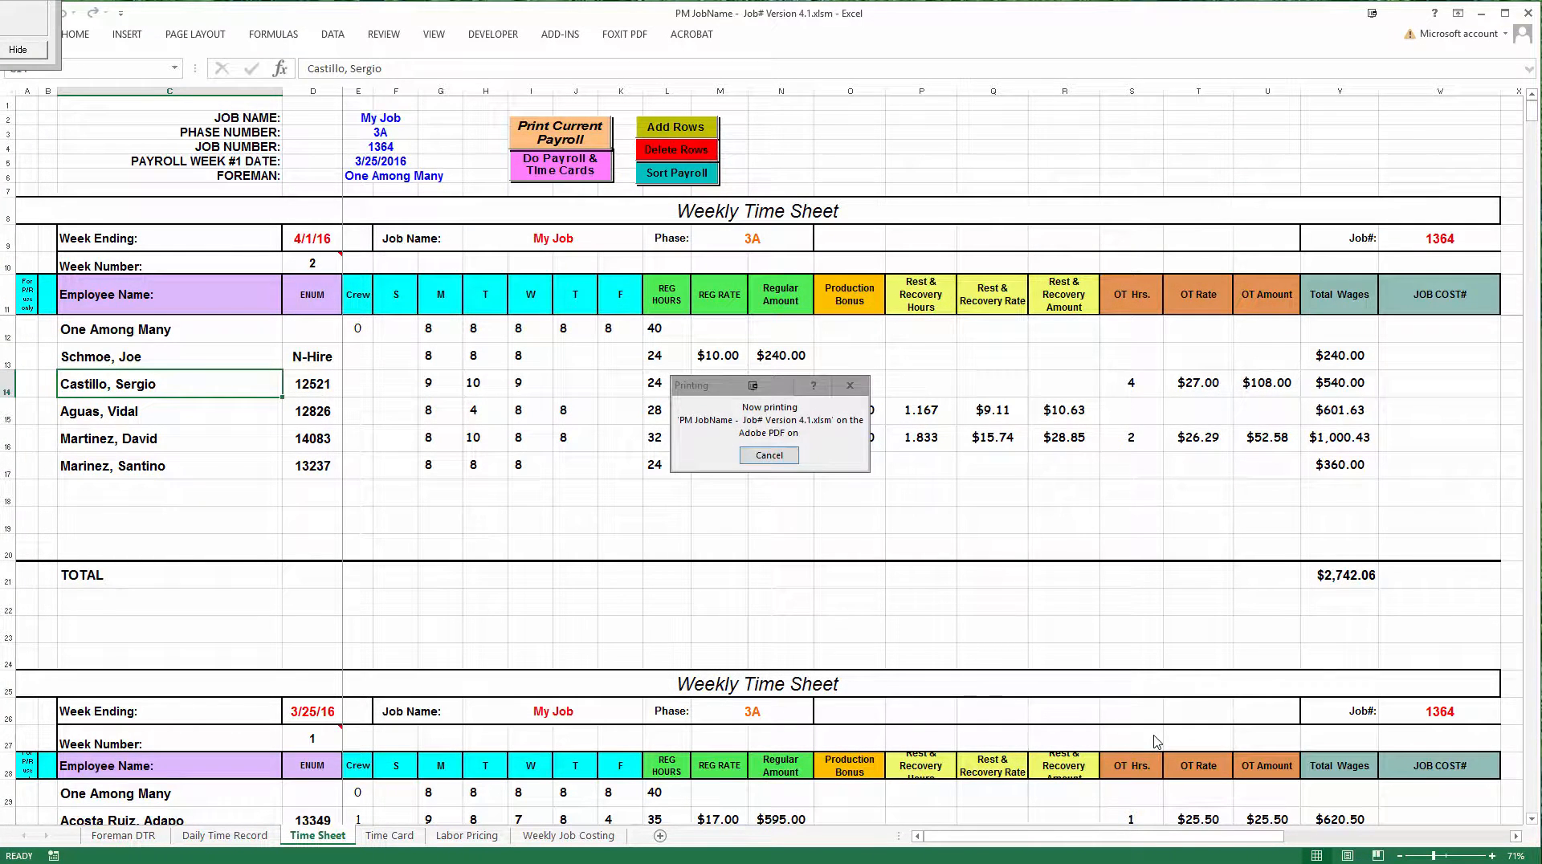